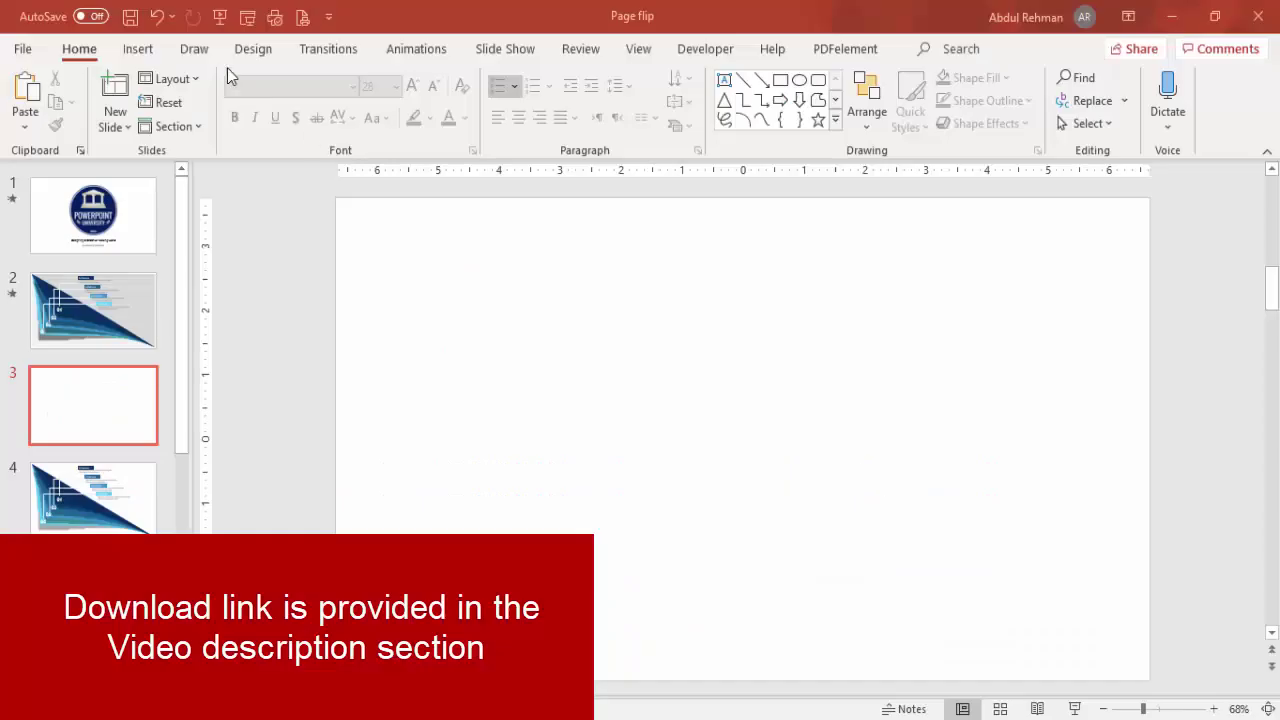
Step: Draw a 13.33" × 7.5" right triangle across slide 3, right angle at bottom-left
left_click(135, 52)
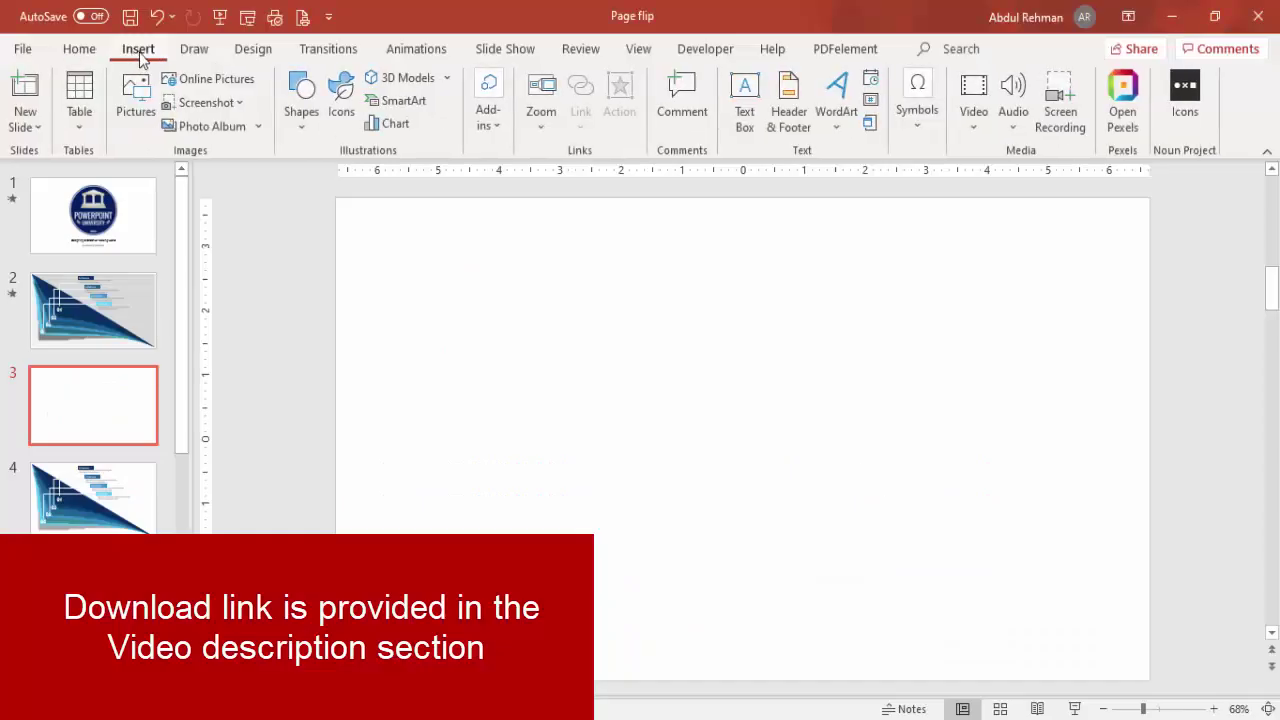
left_click(297, 128)
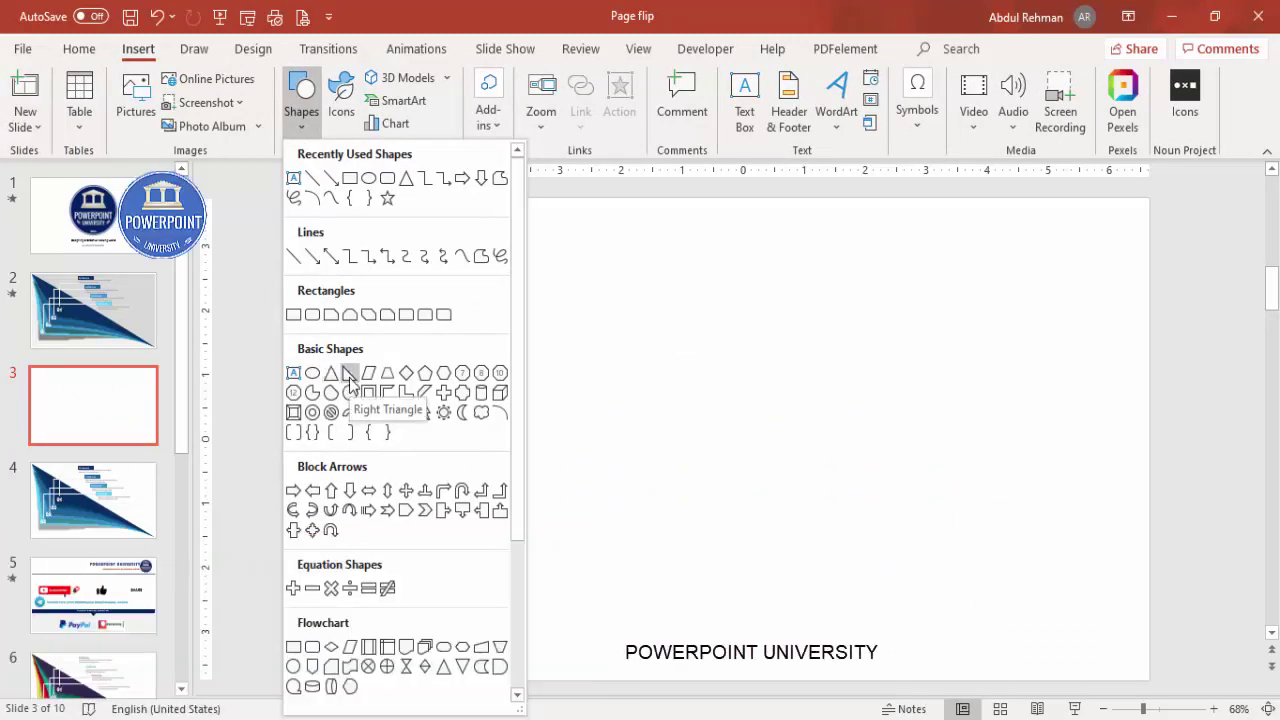
left_click(349, 375)
mouse_move(1106, 672)
left_mouse_down()
mouse_move(652, 553)
mouse_move(418, 385)
mouse_move(332, 277)
mouse_move(339, 196)
left_mouse_up()
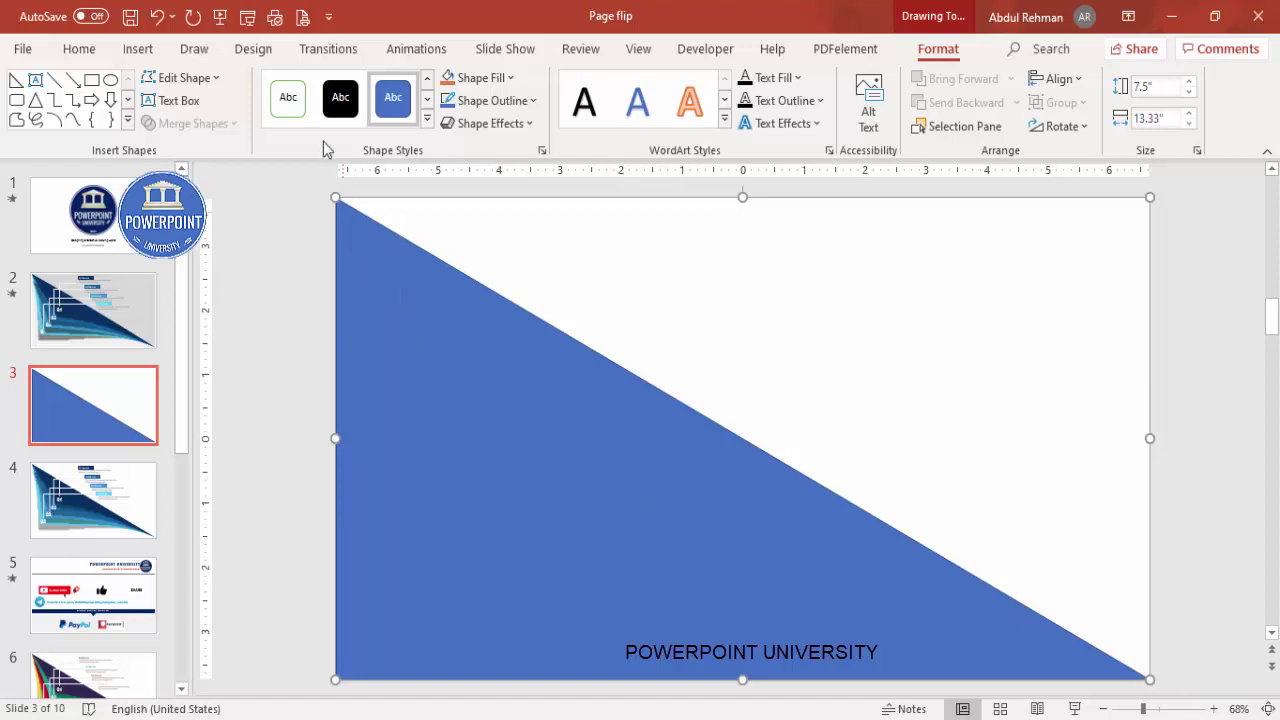
Step: Remove the triangle's outline and pull its lower-left corner up and inward with Edit Points
left_click(495, 100)
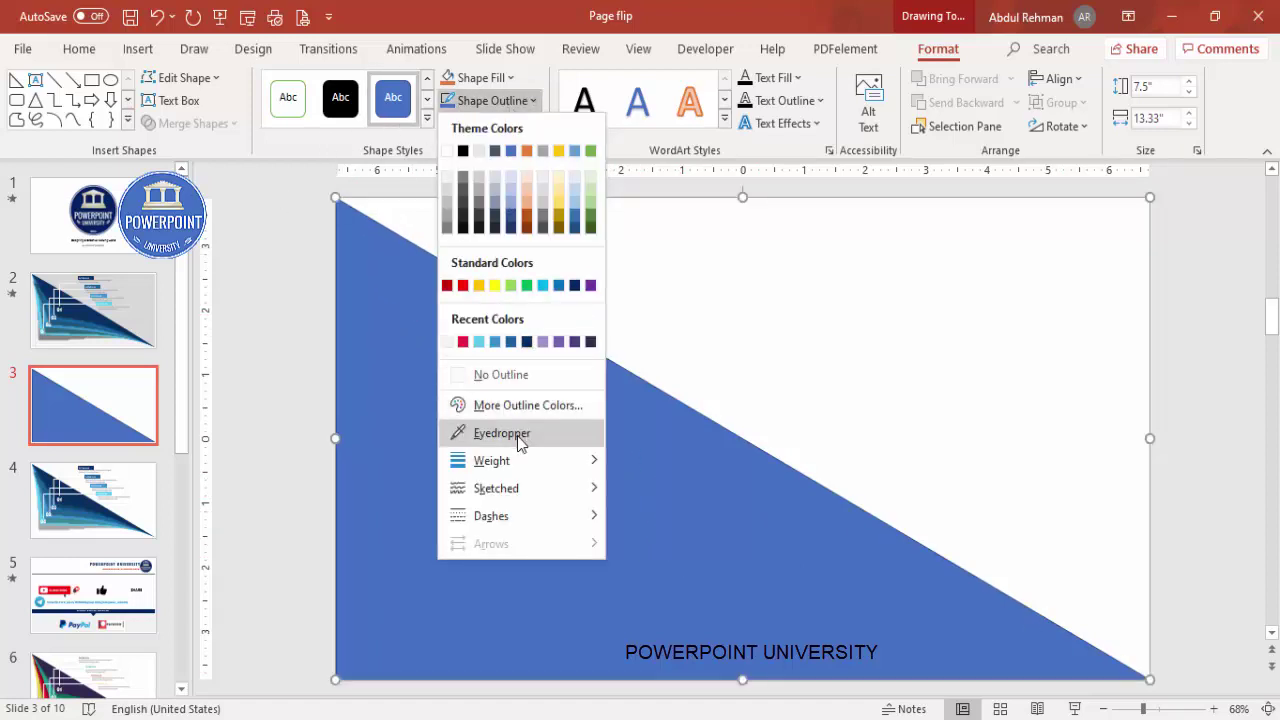
left_click(533, 376)
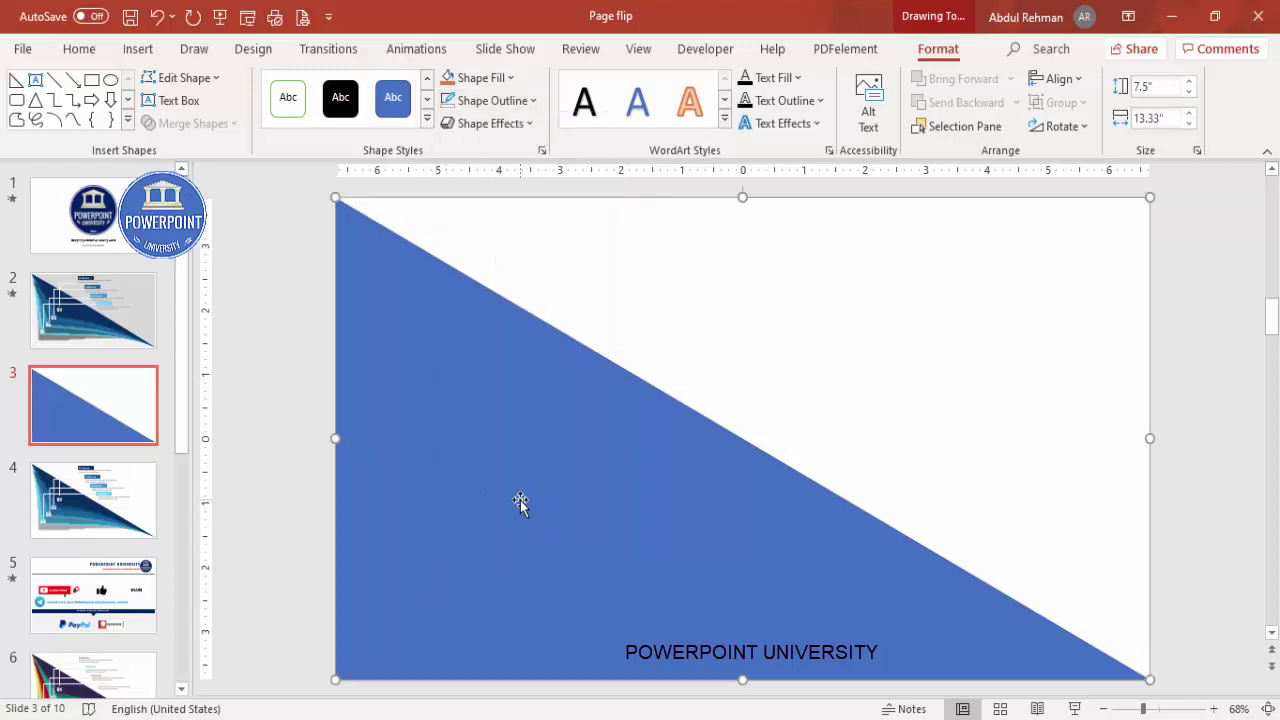
right_click(569, 466)
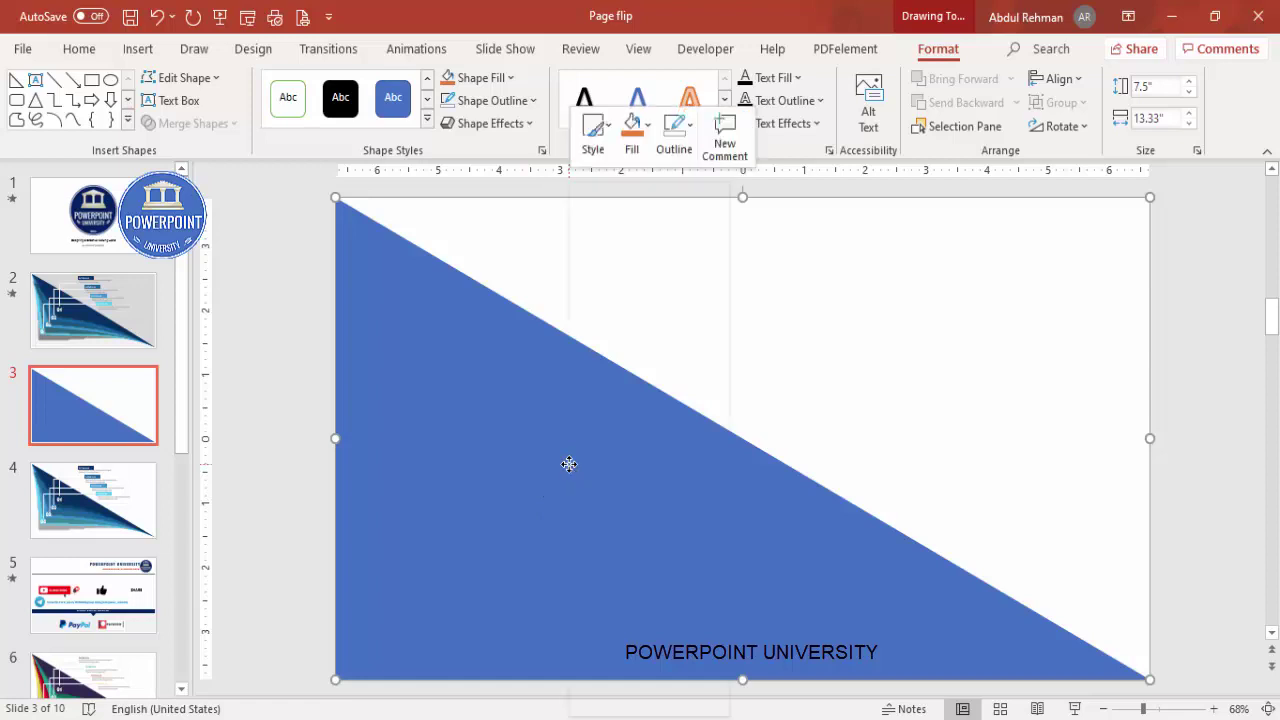
left_click(661, 346)
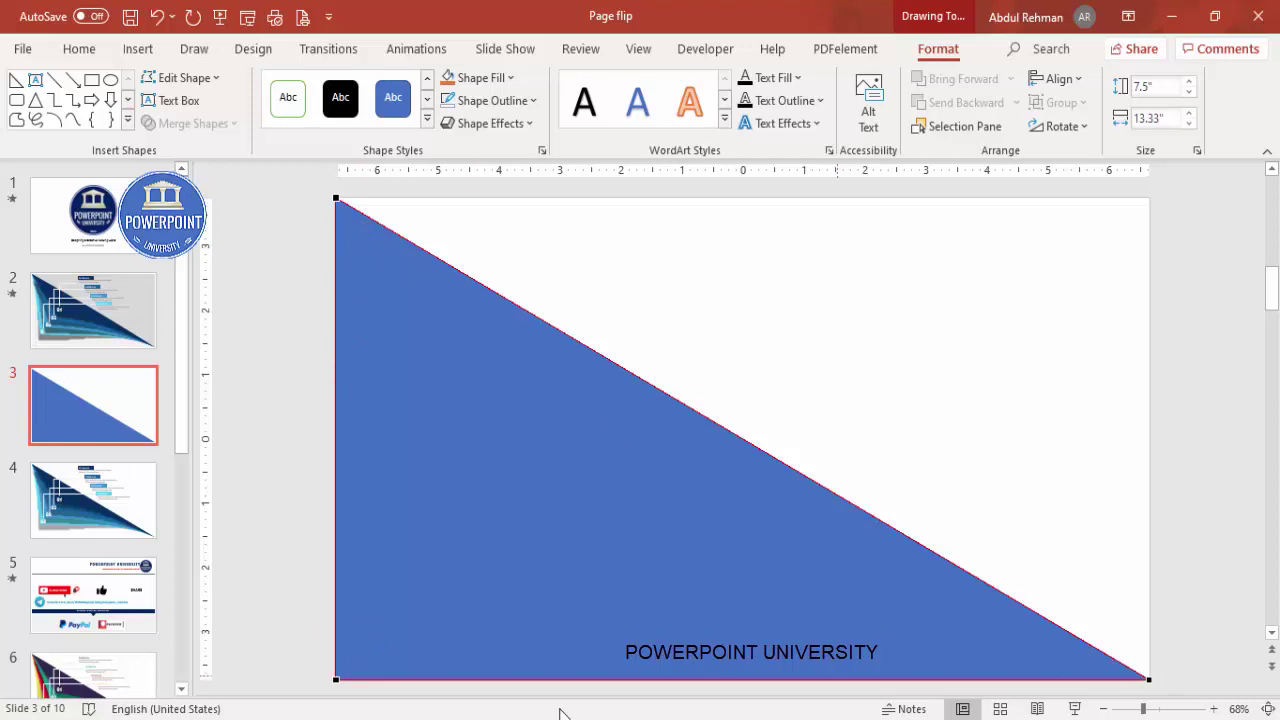
left_click_drag(336, 682, 474, 481)
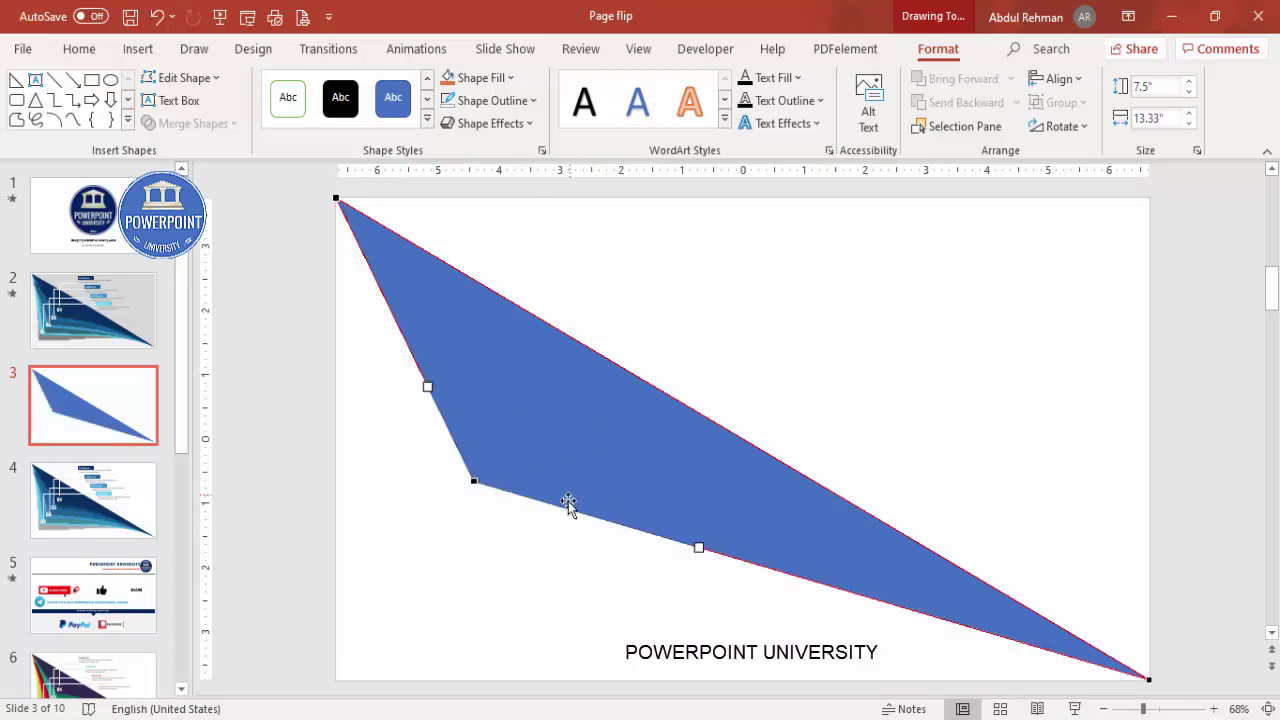
Step: Adjust the curve handles so the lower edge bends slightly and the upper-left edge curves
left_click(1150, 678)
left_click_drag(924, 615, 917, 580)
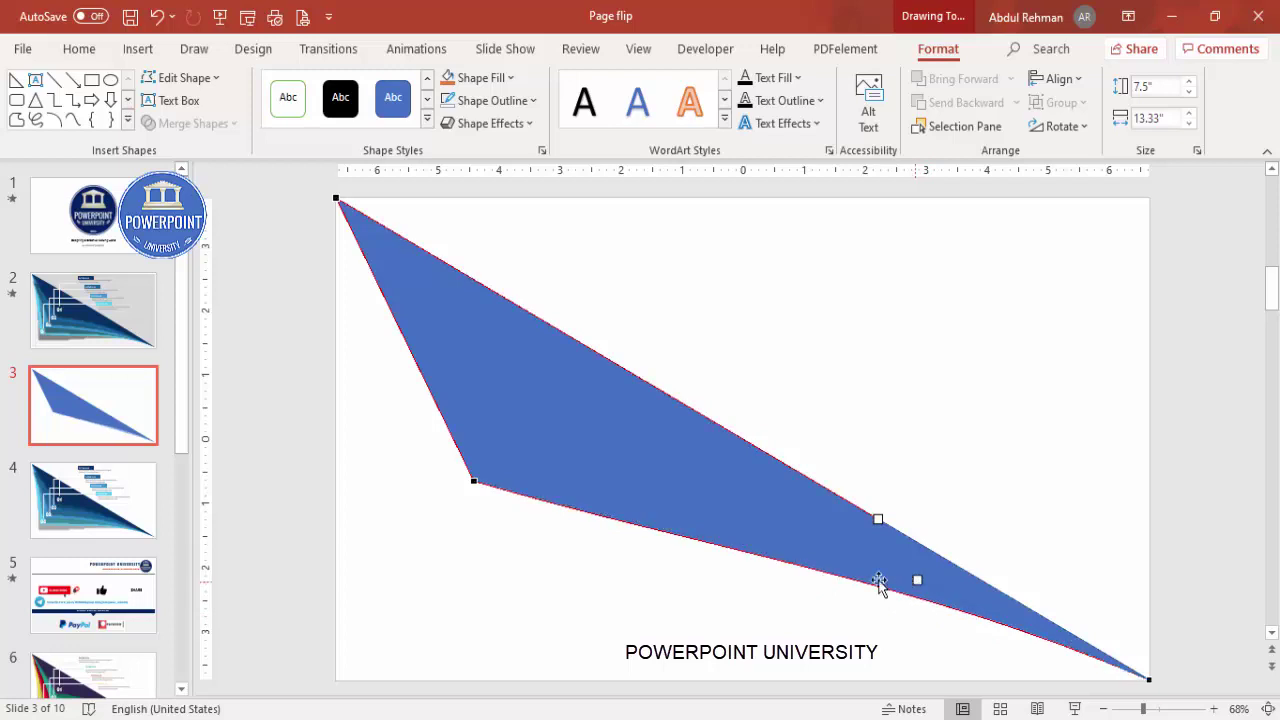
left_click(337, 197)
left_click_drag(380, 291, 389, 292)
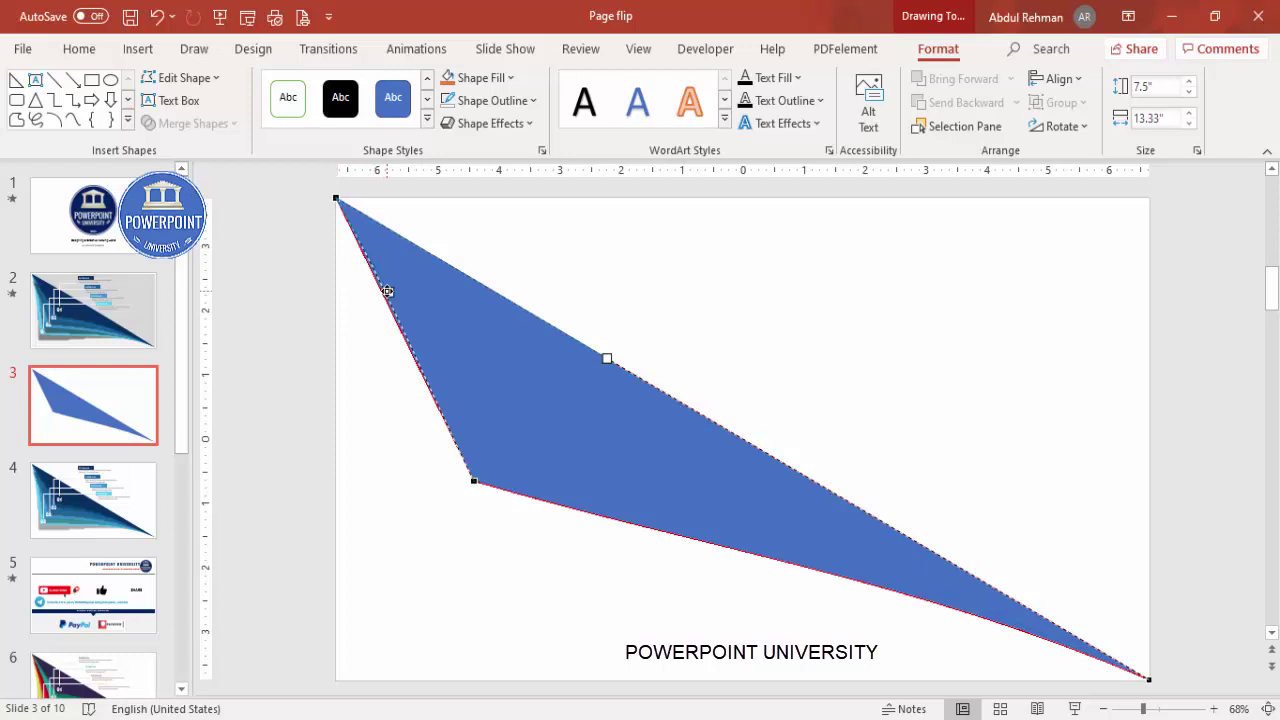
left_click(474, 482)
left_click_drag(699, 535, 694, 529)
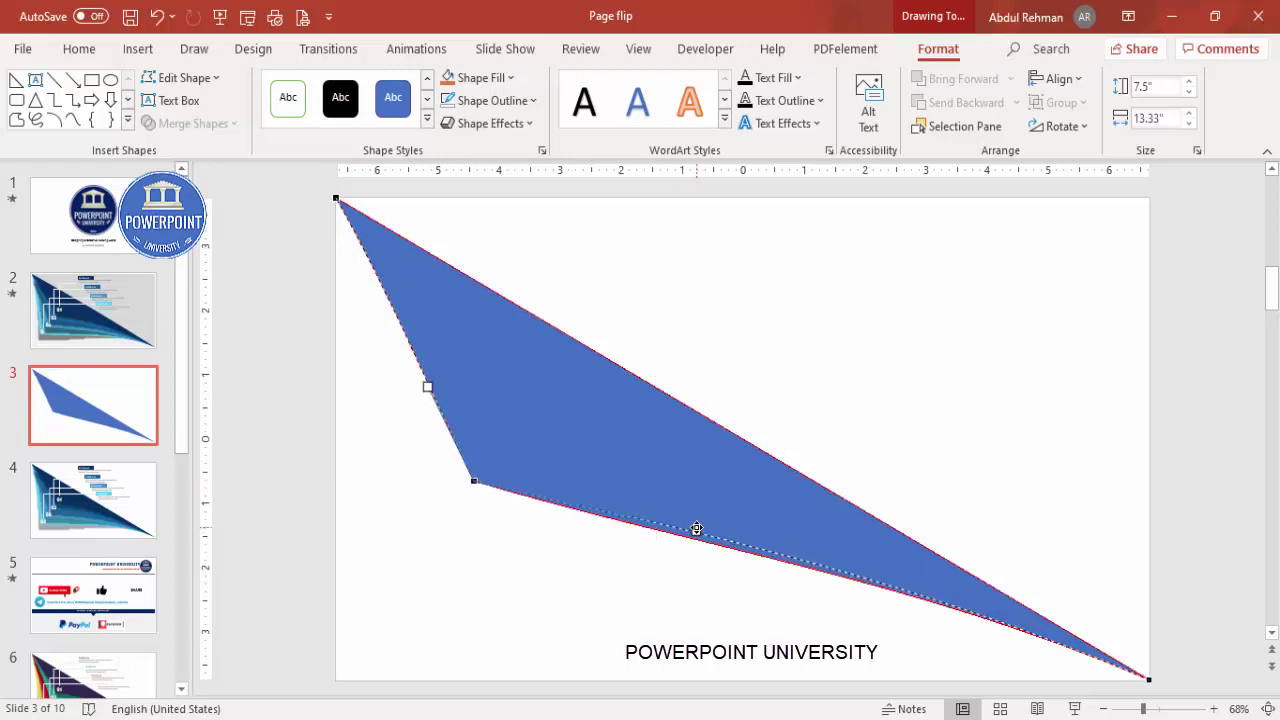
left_click(886, 449)
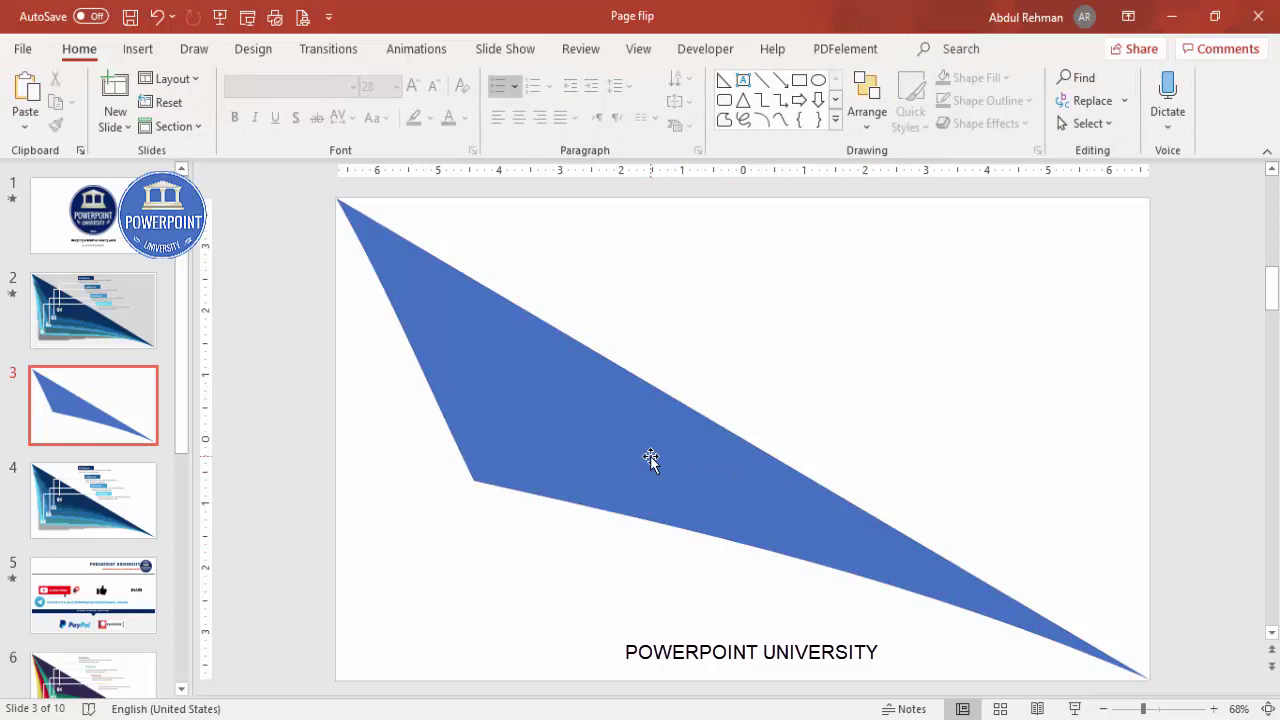
Step: Fill the blade shape with navy
left_click(651, 460)
left_click(499, 86)
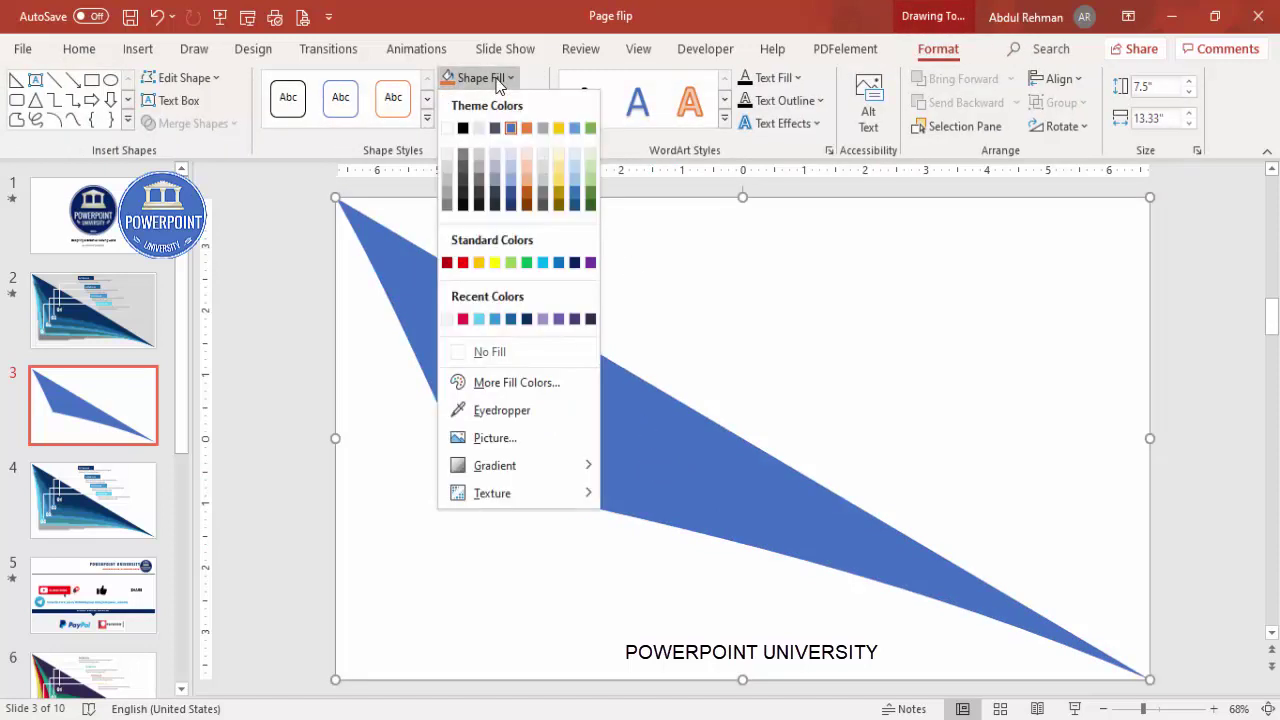
left_click(527, 320)
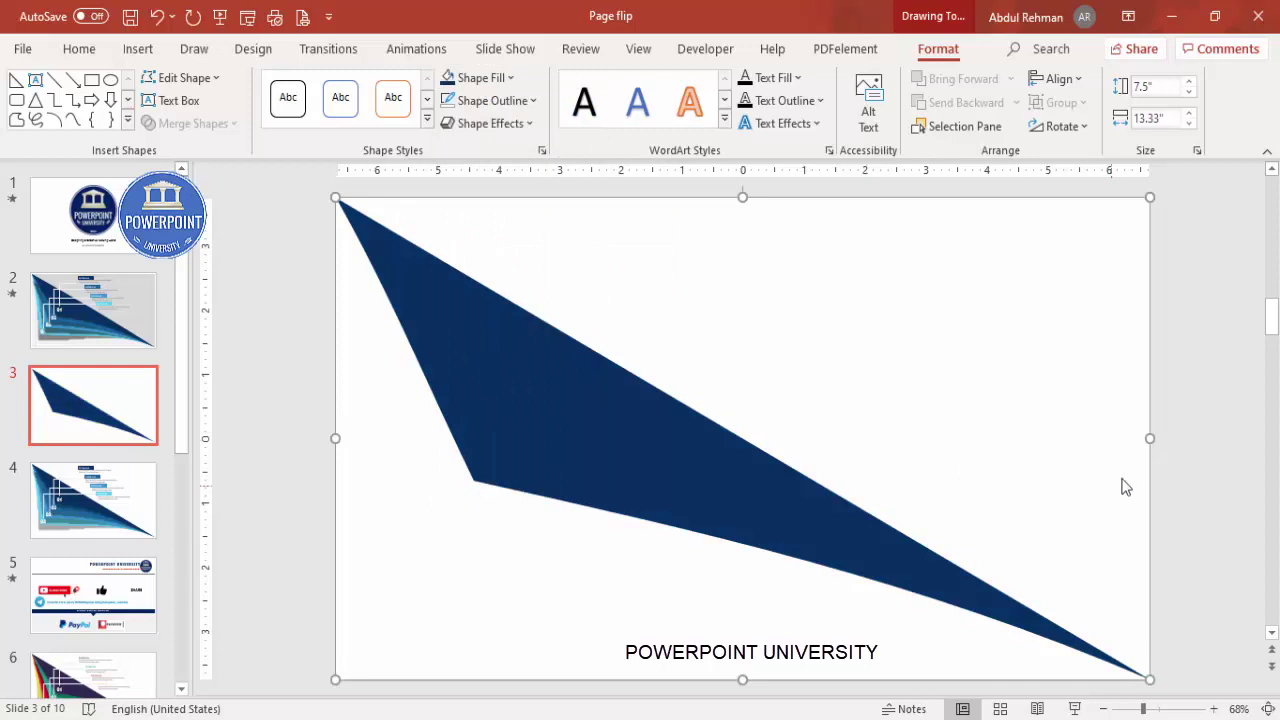
left_click(1170, 466)
Step: Duplicate the blade, fill the copy lighter blue, offset it down-left, and send it backward
left_click(524, 427)
left_click_drag(703, 469, 796, 423)
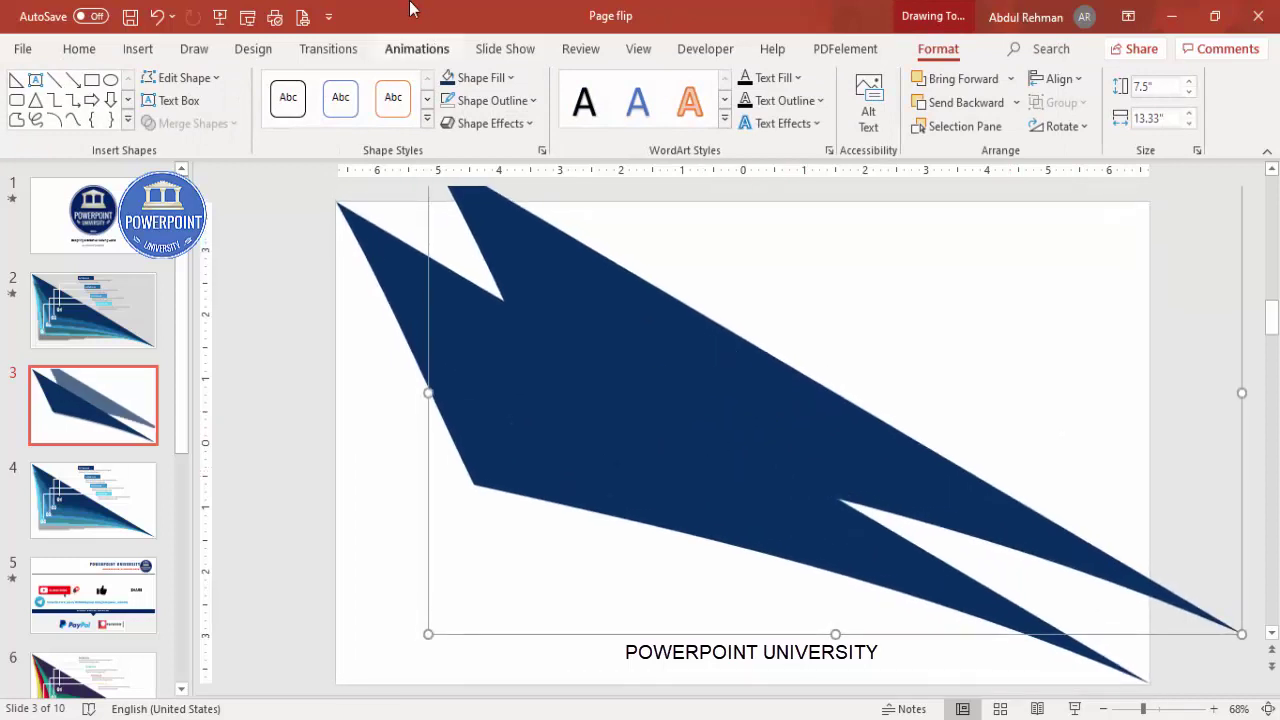
left_click(497, 84)
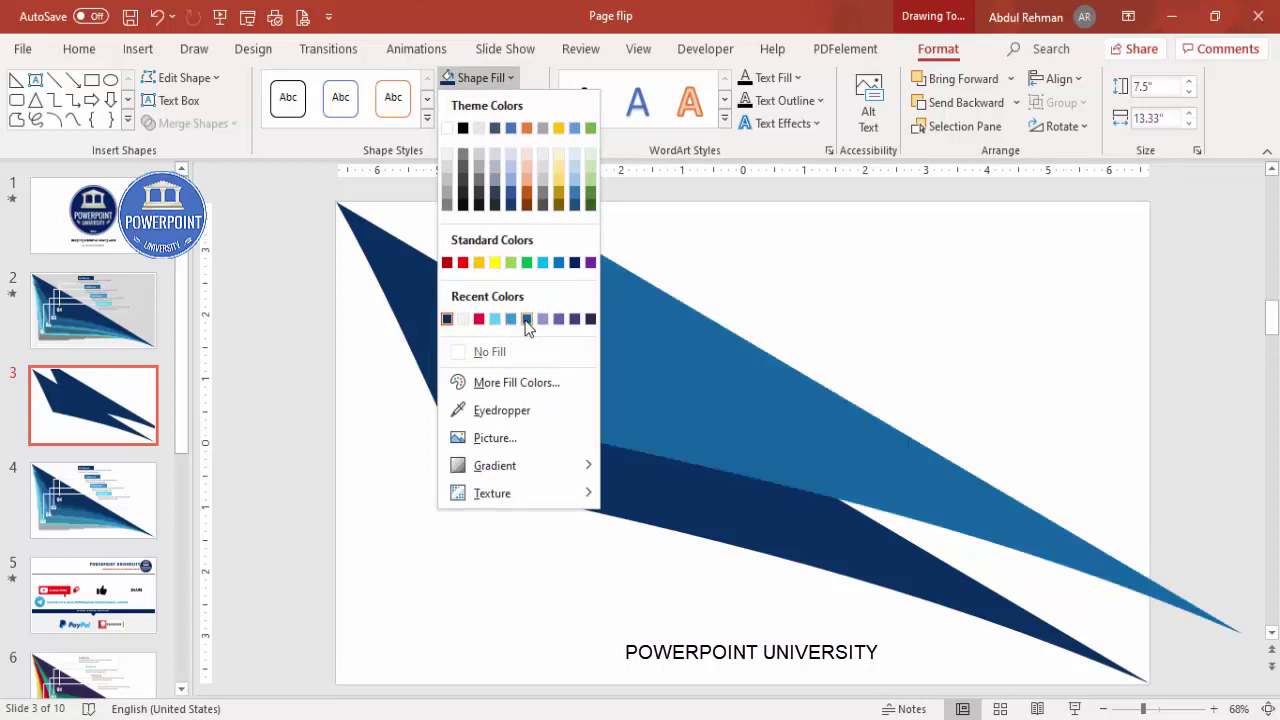
left_click(527, 320)
left_click_drag(686, 386, 592, 464)
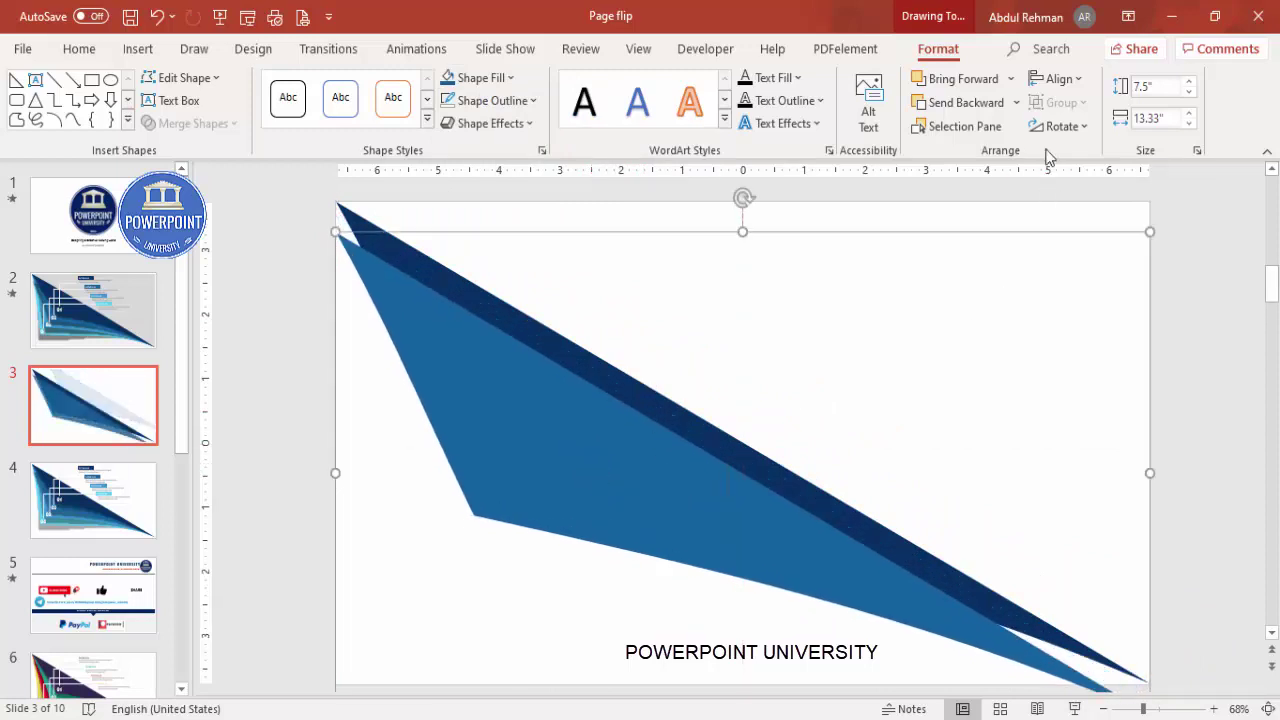
left_click(965, 103)
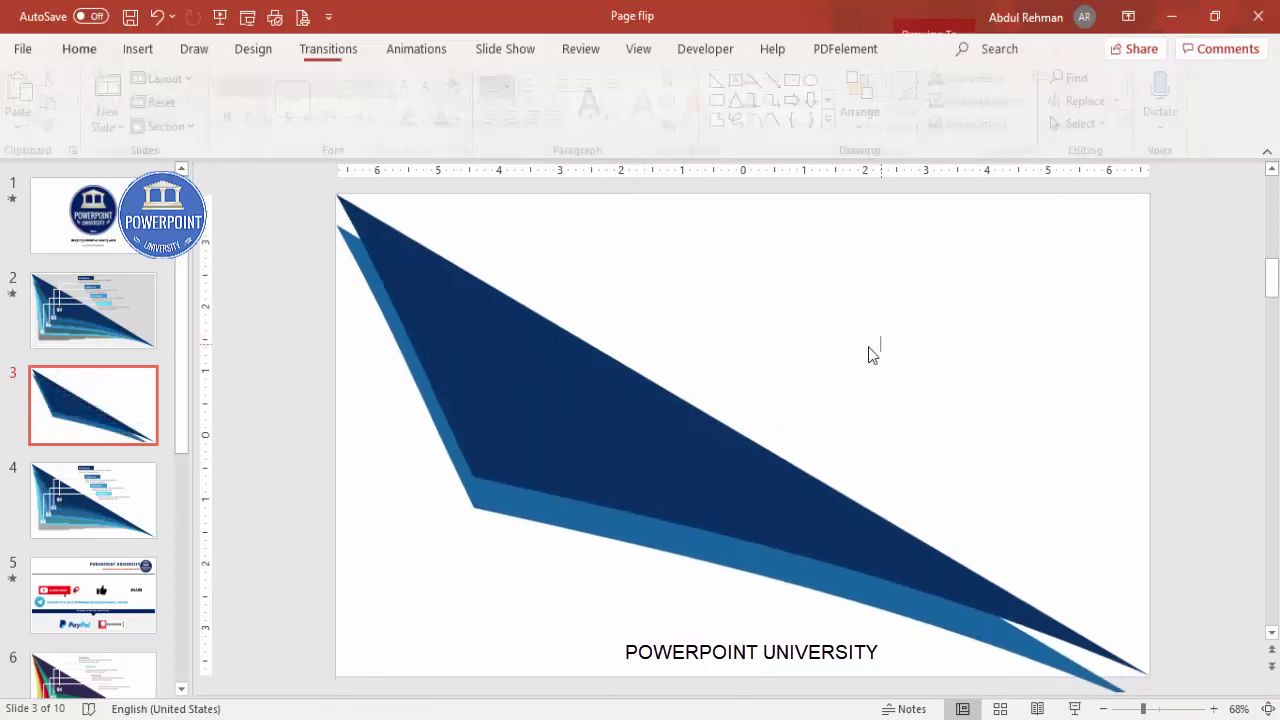
left_click(878, 347)
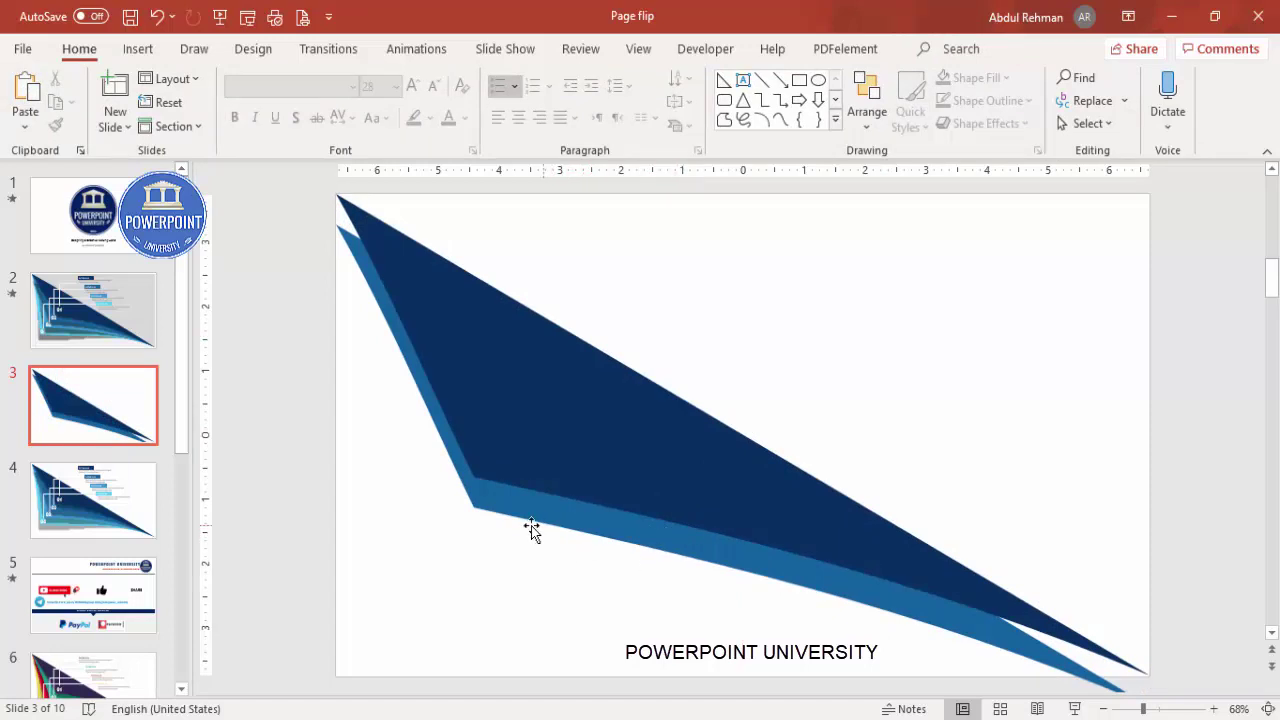
left_click(497, 526)
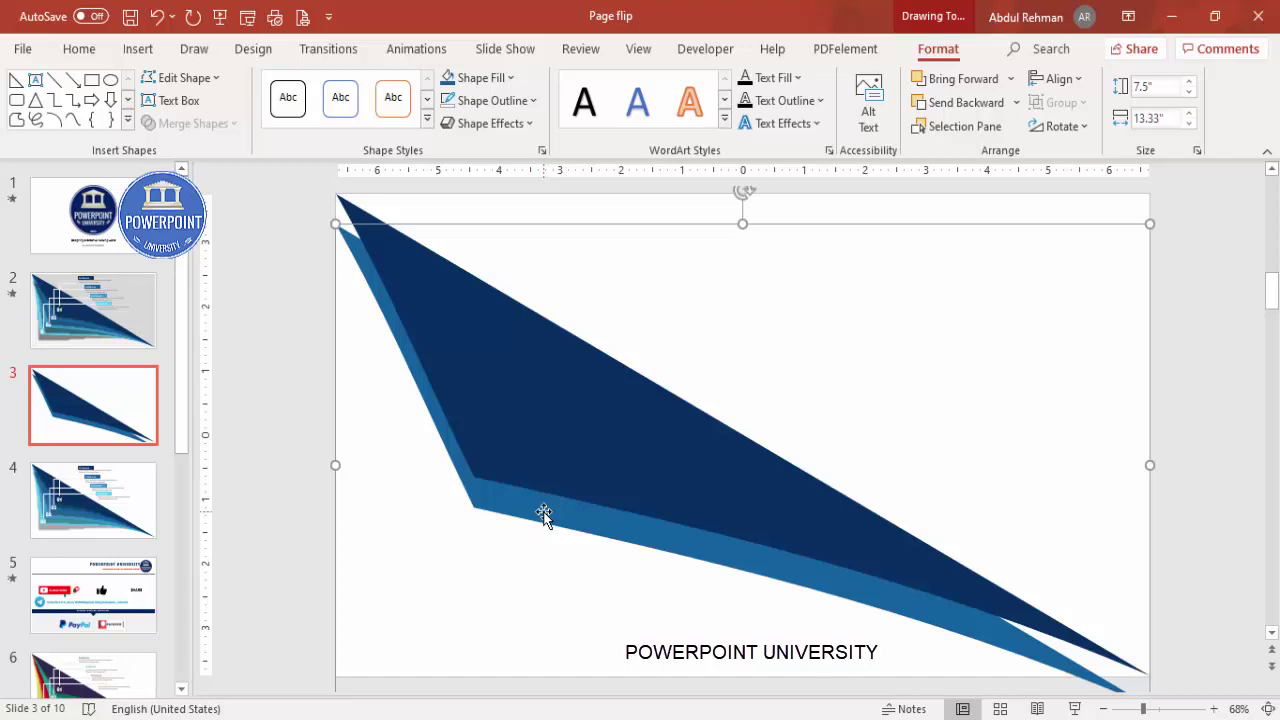
Step: Pull the lighter wedge's lower-left corner down and left using Edit Points
right_click(543, 514)
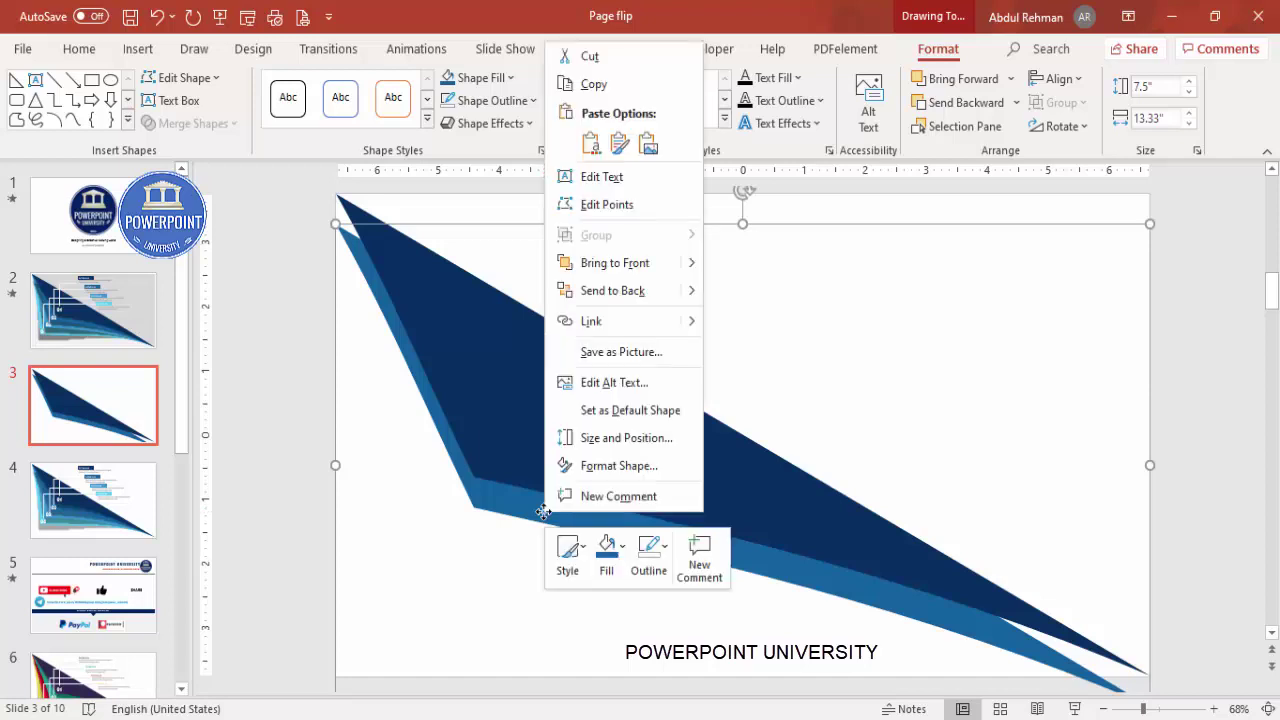
left_click(632, 210)
left_click_drag(476, 510, 522, 502)
key("Escape")
key("Escape")
right_click(517, 505)
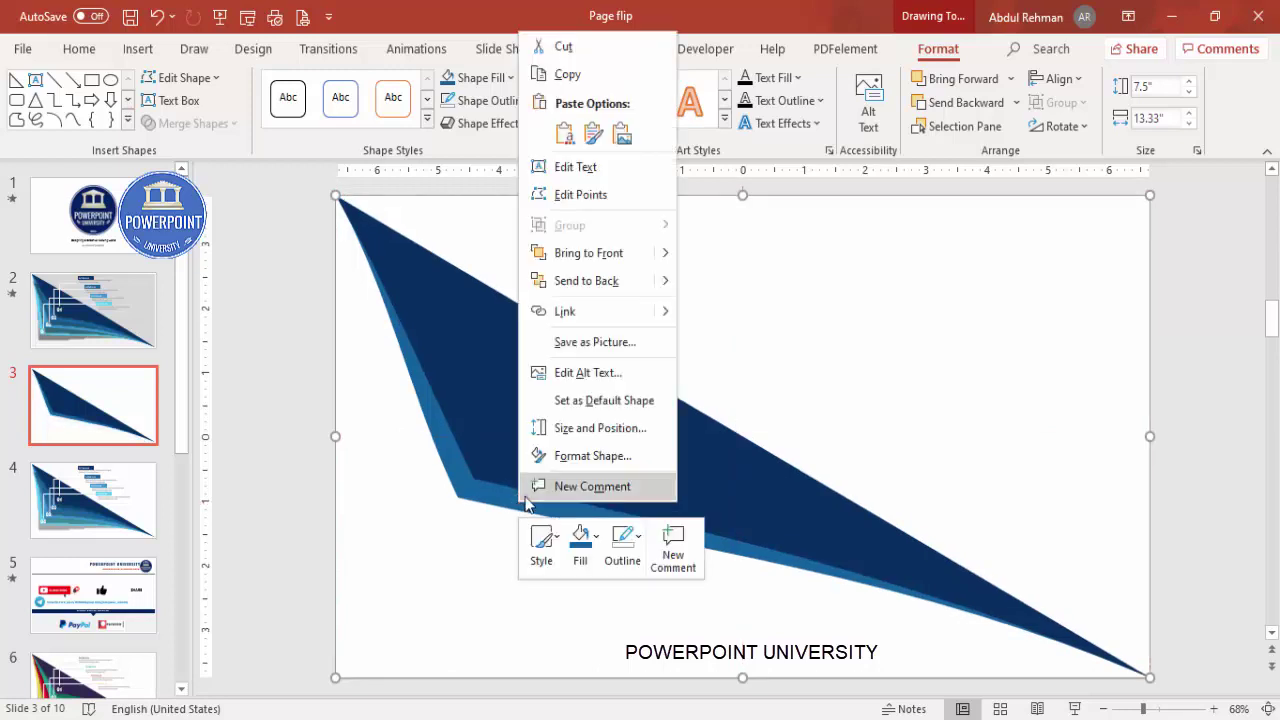
left_click(580, 198)
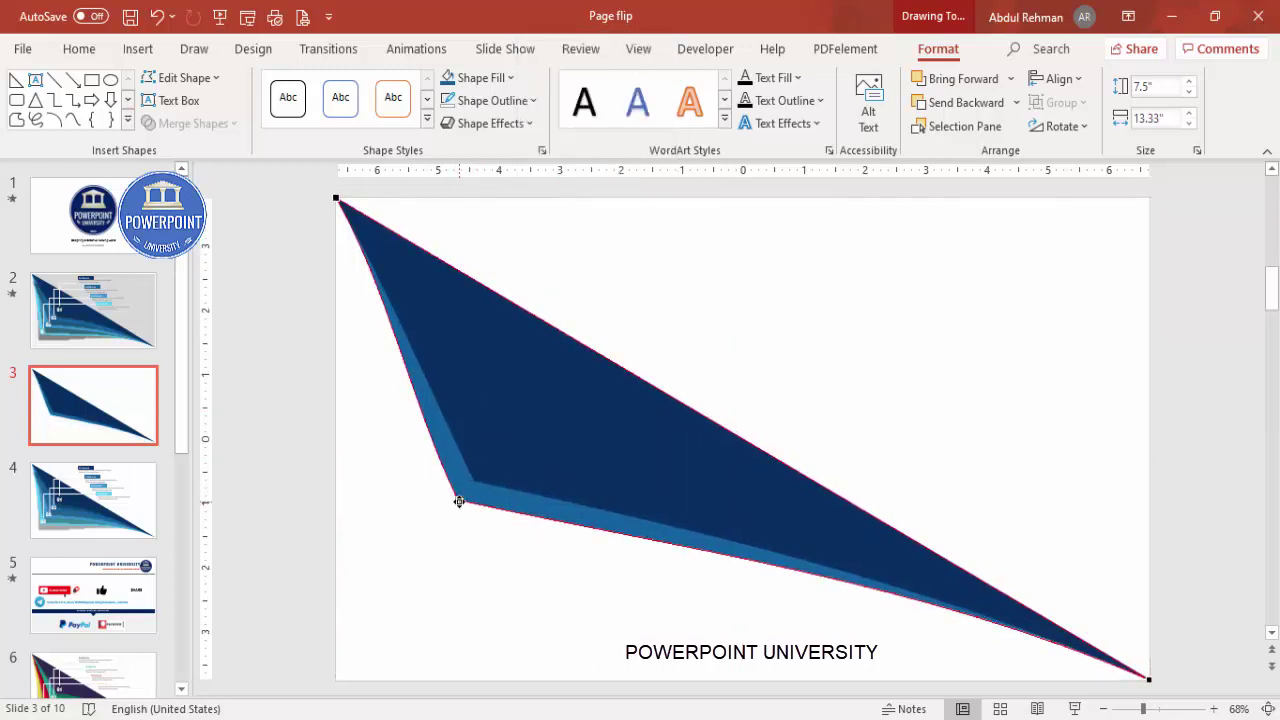
left_click_drag(459, 501, 442, 529)
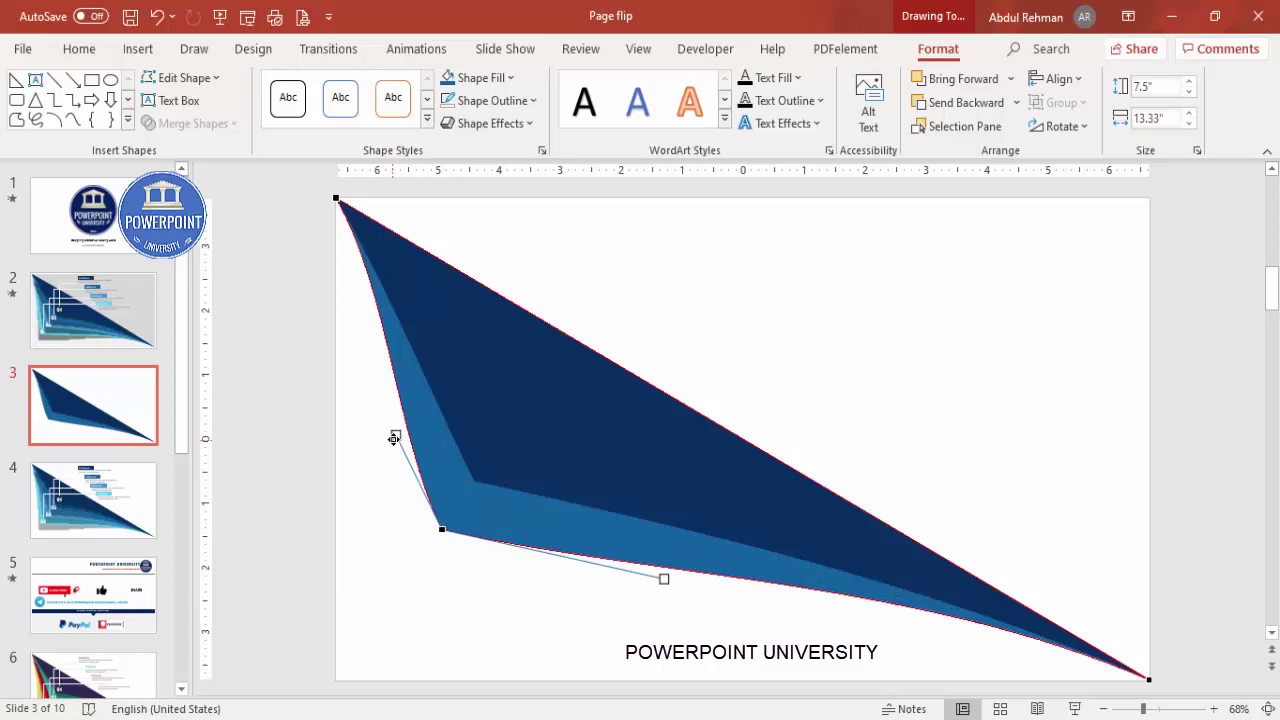
left_click_drag(395, 438, 403, 433)
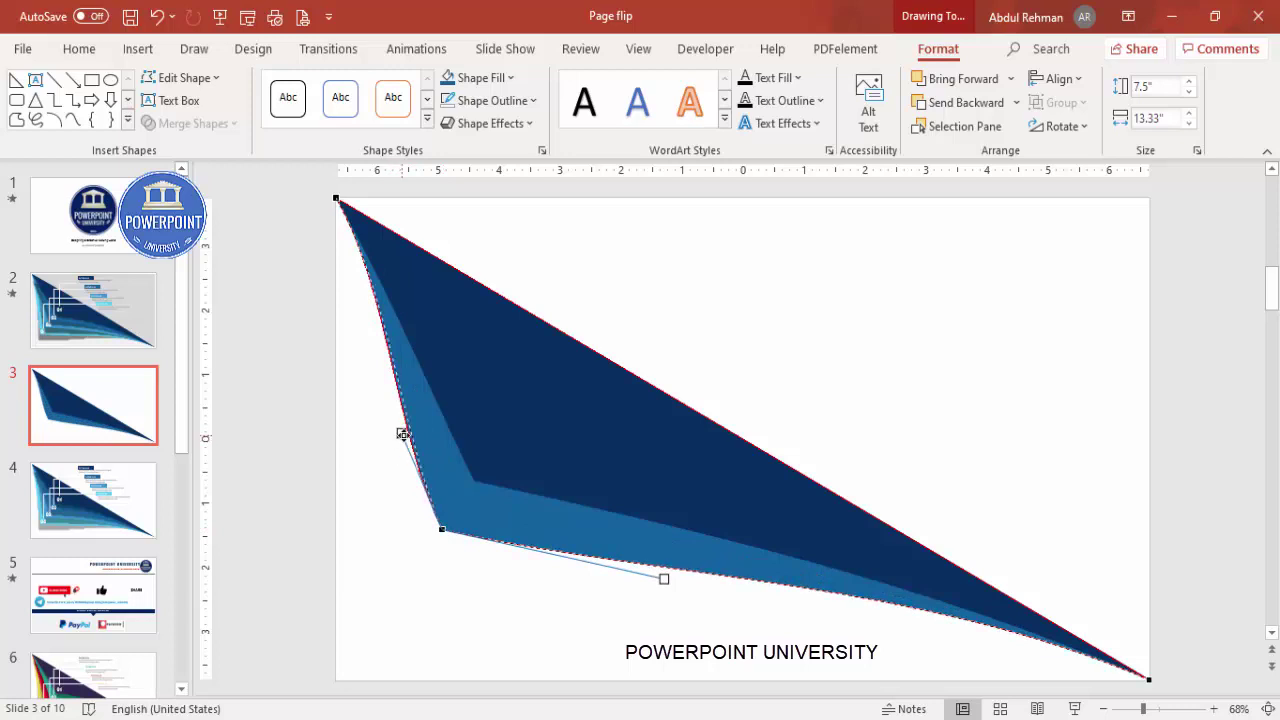
Step: Tweak the top-left, bottom-right and lower-left handles so the lower edge curves gently
left_click(337, 196)
left_click_drag(382, 293, 368, 298)
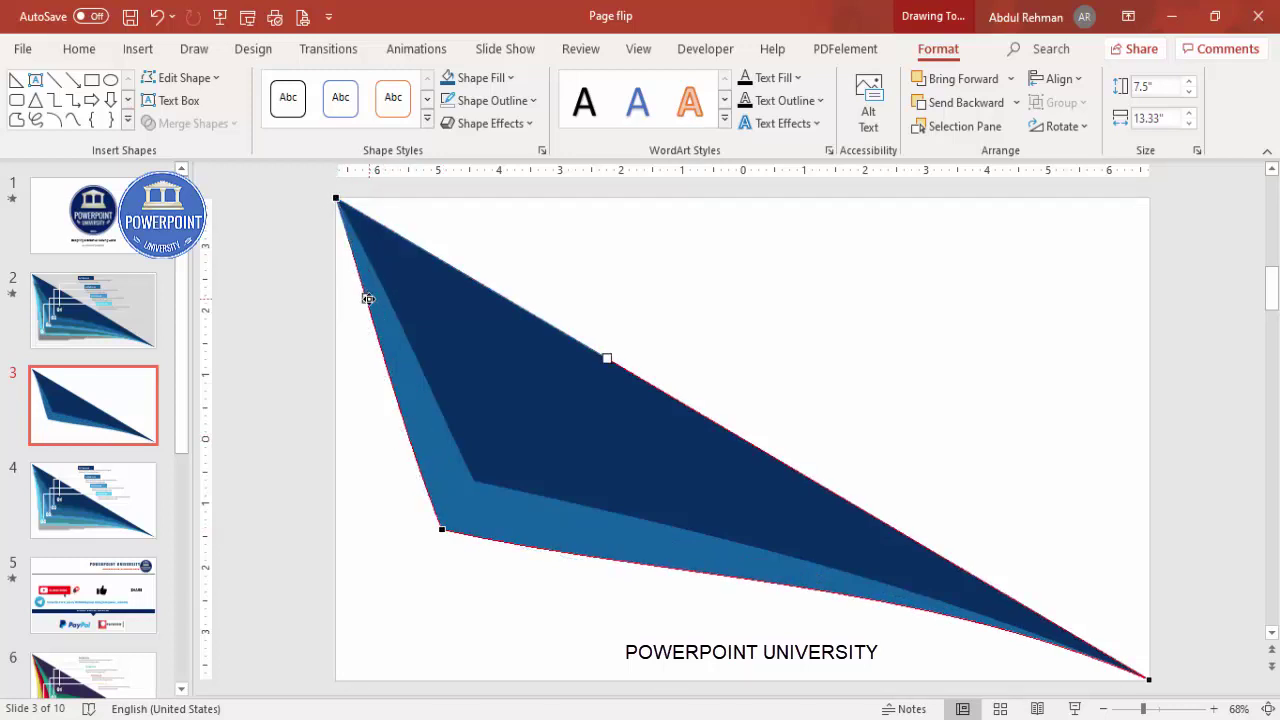
left_click(1150, 680)
left_click_drag(918, 584, 922, 600)
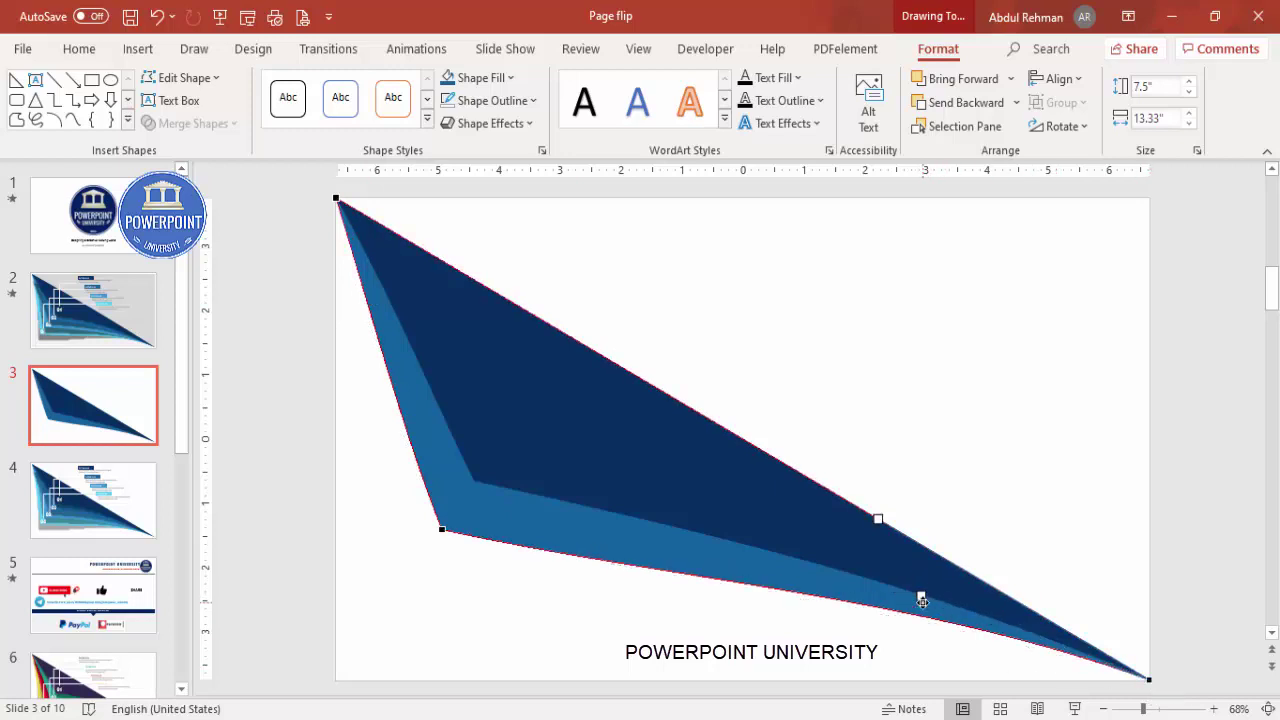
left_click(445, 530)
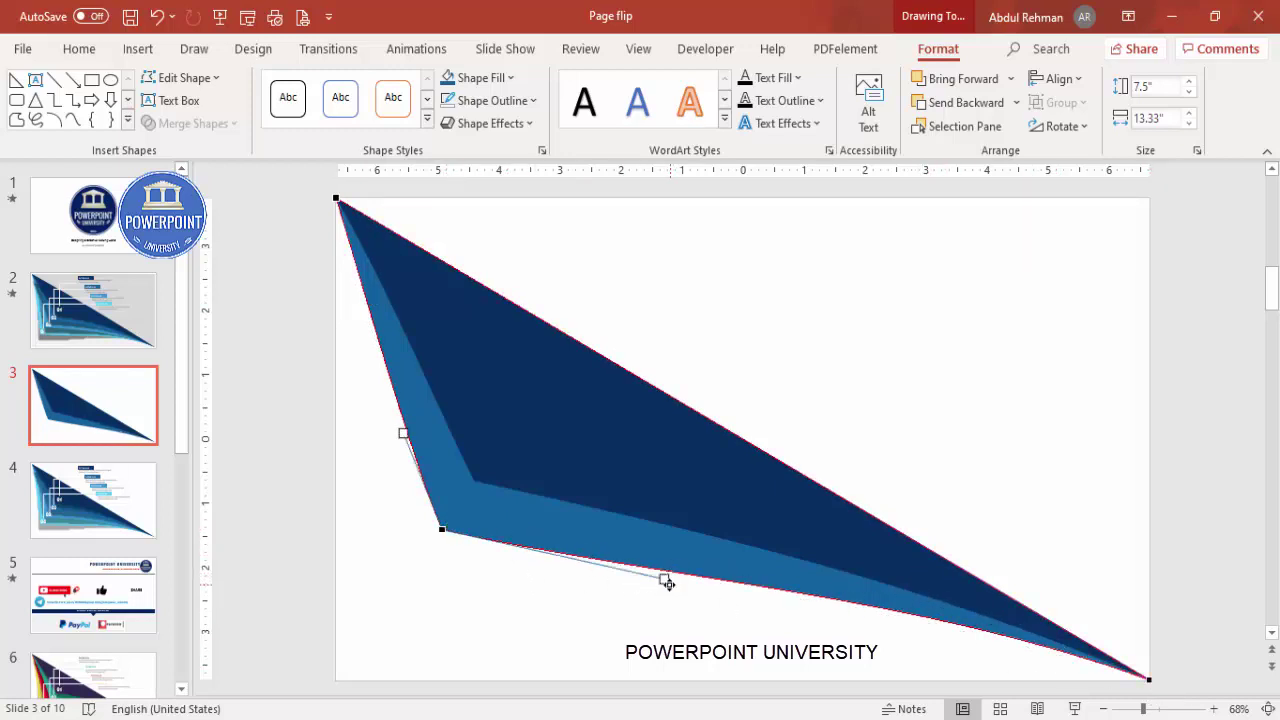
left_click_drag(667, 583, 663, 560)
left_click(661, 603)
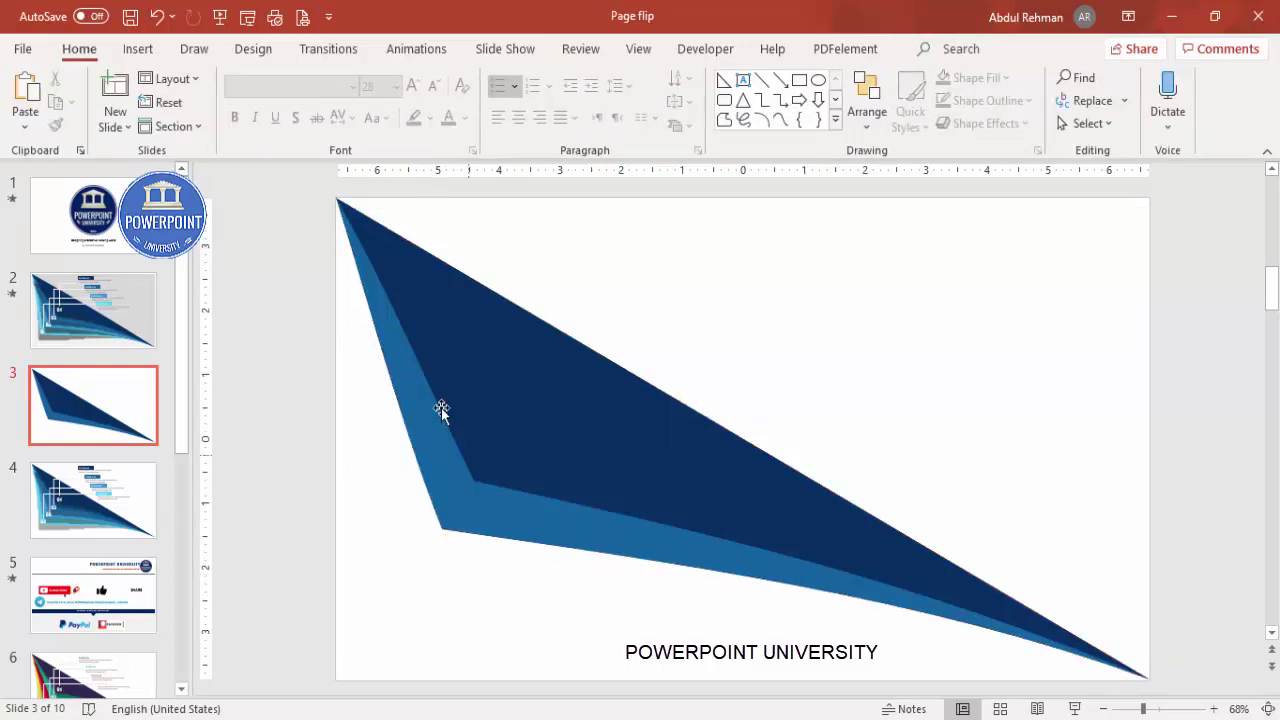
Step: Duplicate the medium-blue layer, fill the copy lighter blue, and align it to the top-left
left_click(519, 527)
key("Delete")
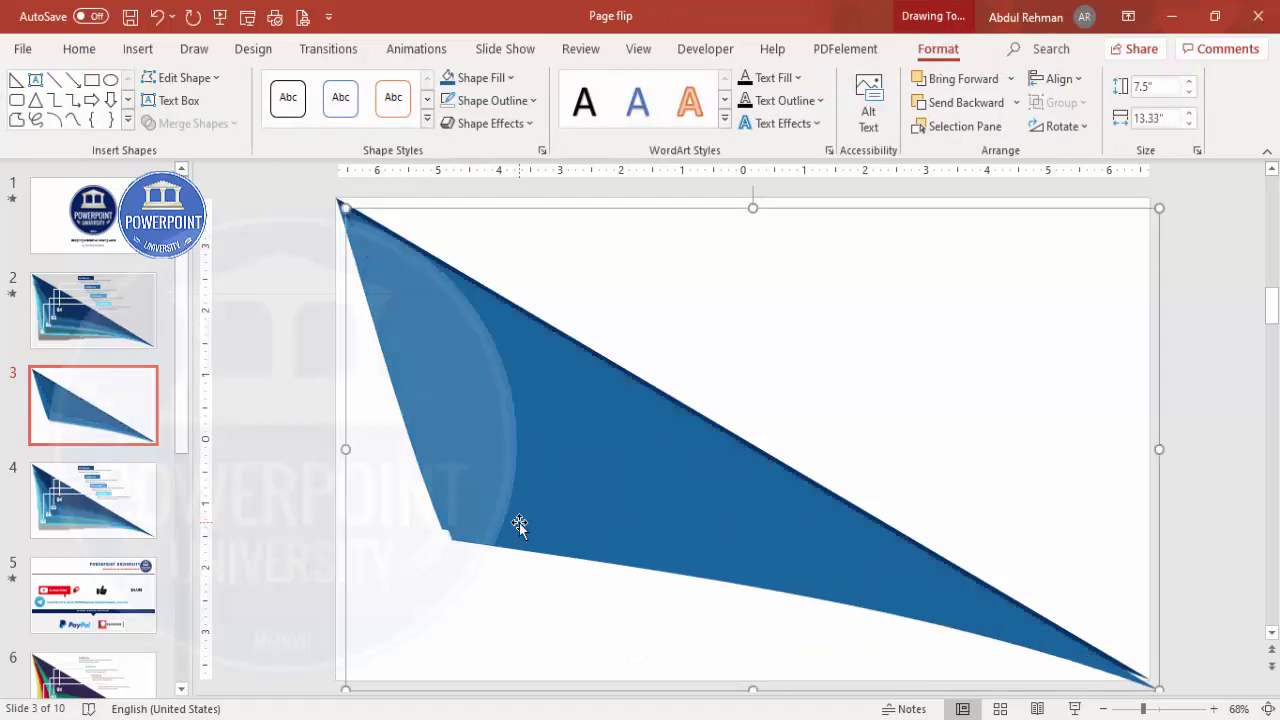
left_click(483, 80)
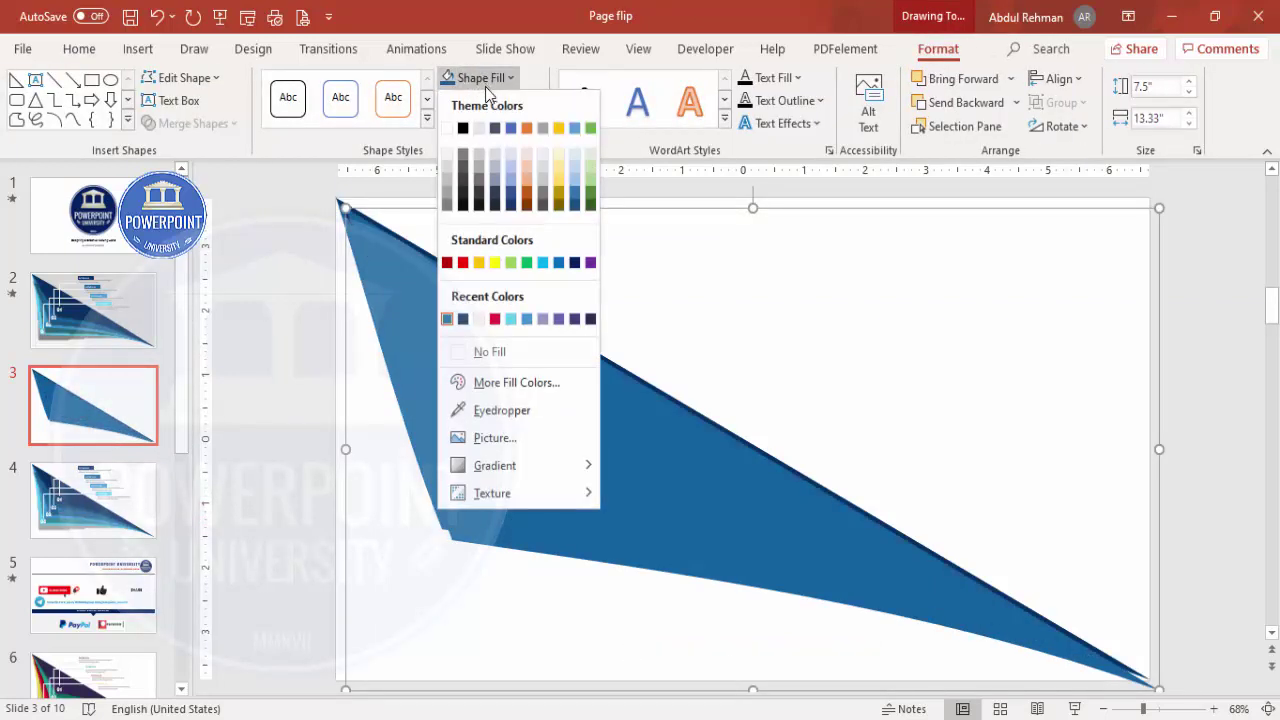
left_click(523, 317)
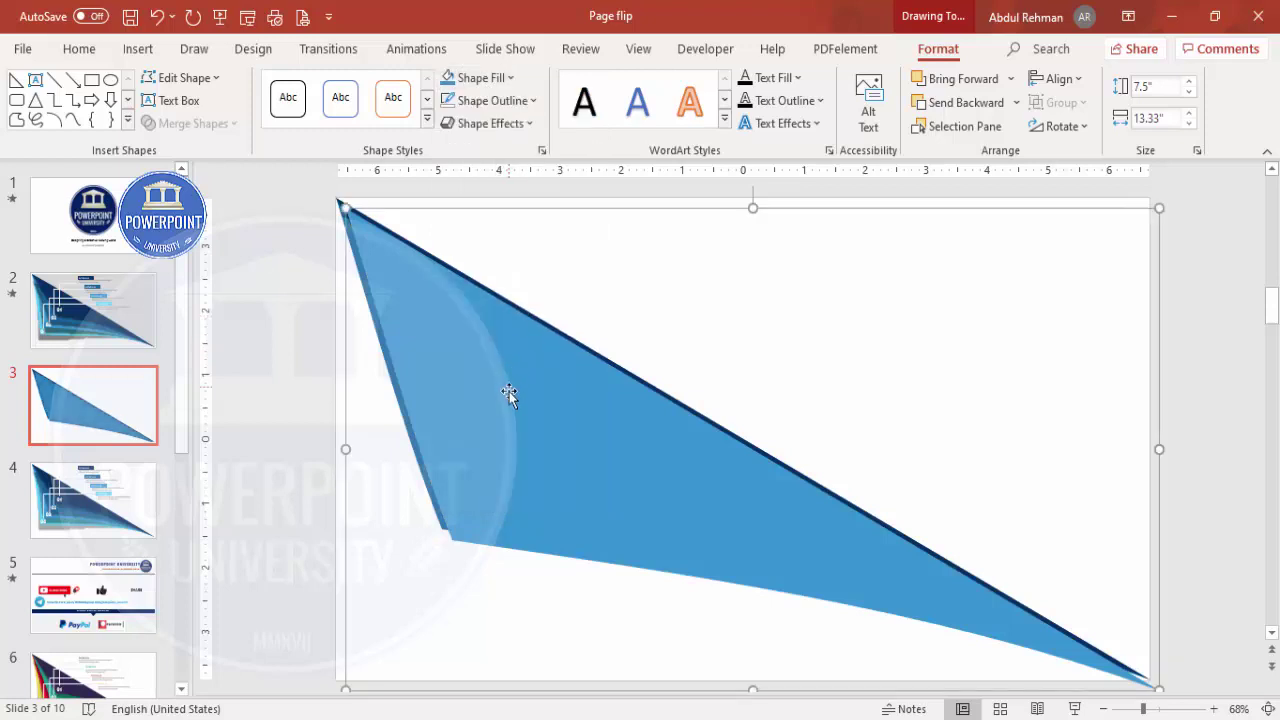
left_click_drag(509, 394, 608, 400)
left_click_drag(512, 418, 483, 387)
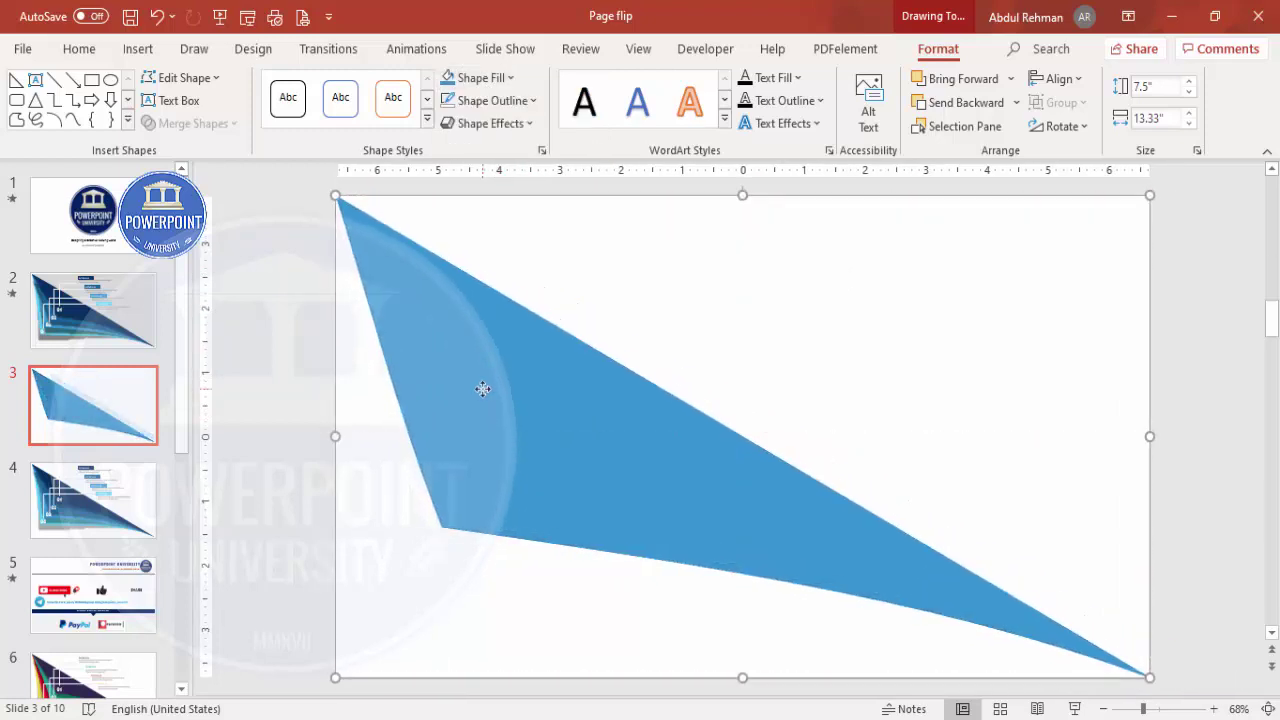
Step: Pull the light-blue copy's lower-left corner down-left and send it to the back
right_click(484, 390)
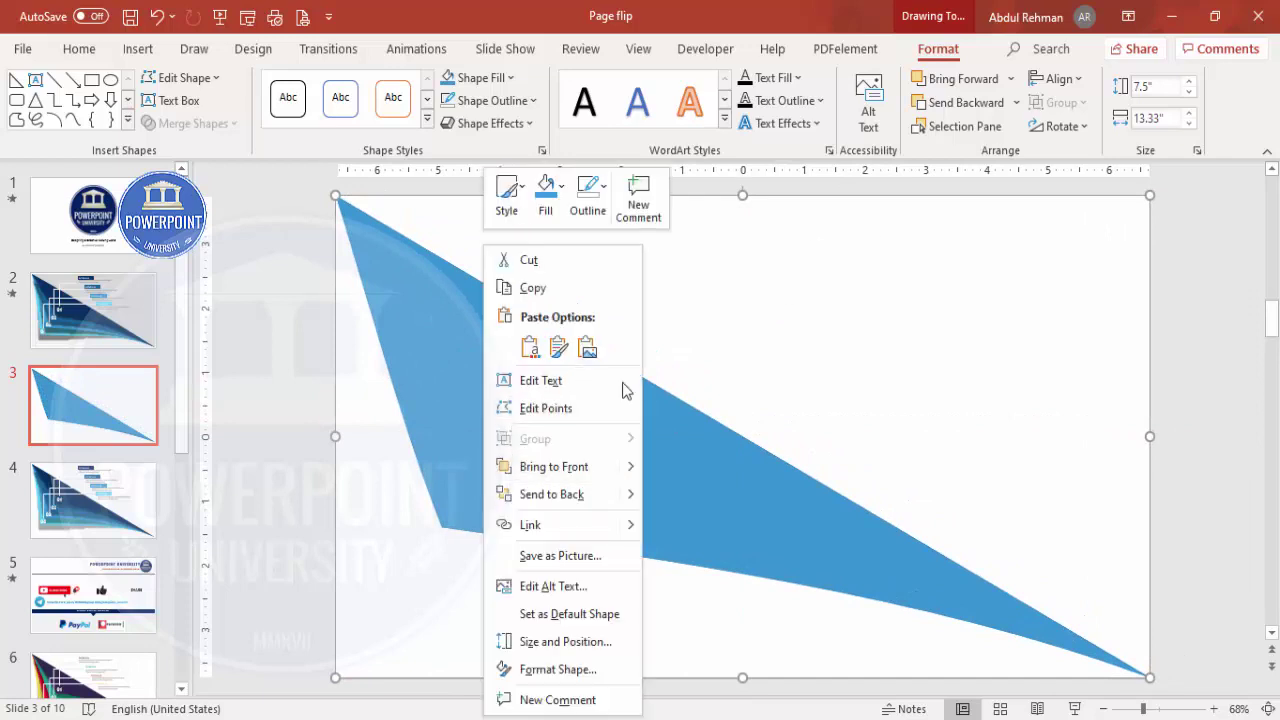
left_click(576, 410)
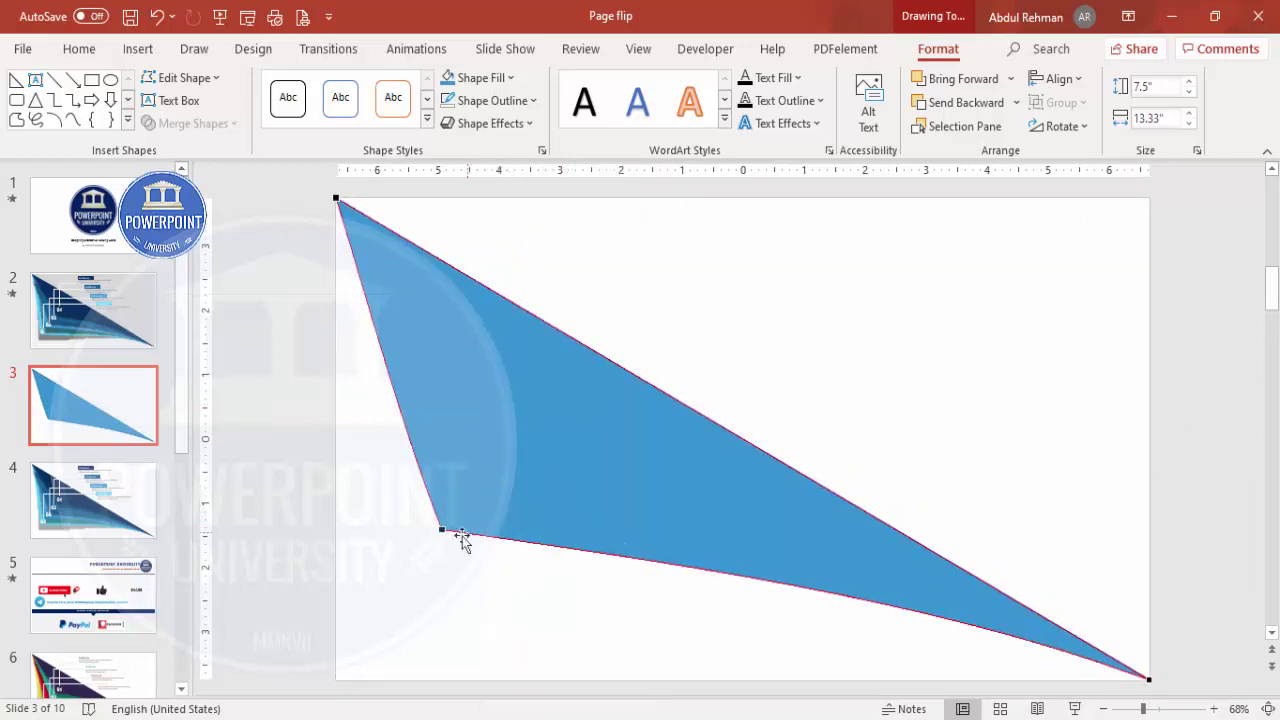
left_click_drag(442, 532, 414, 563)
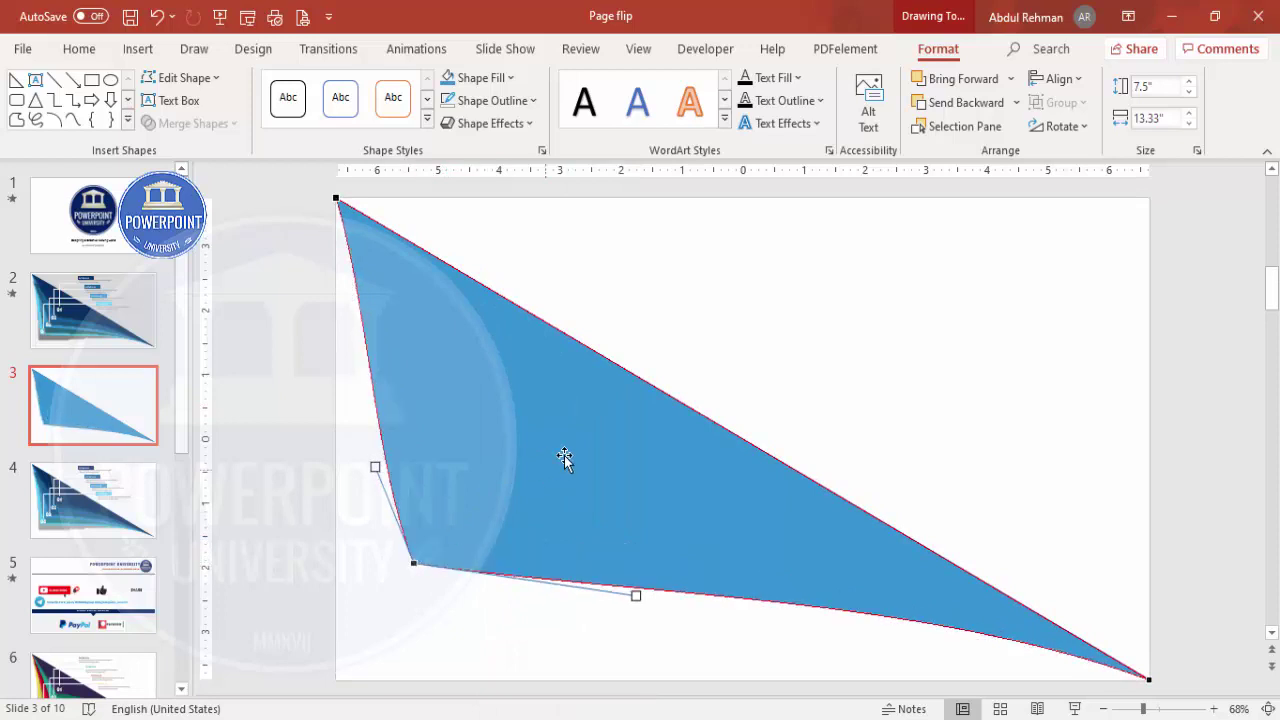
left_click(1016, 102)
left_click(975, 153)
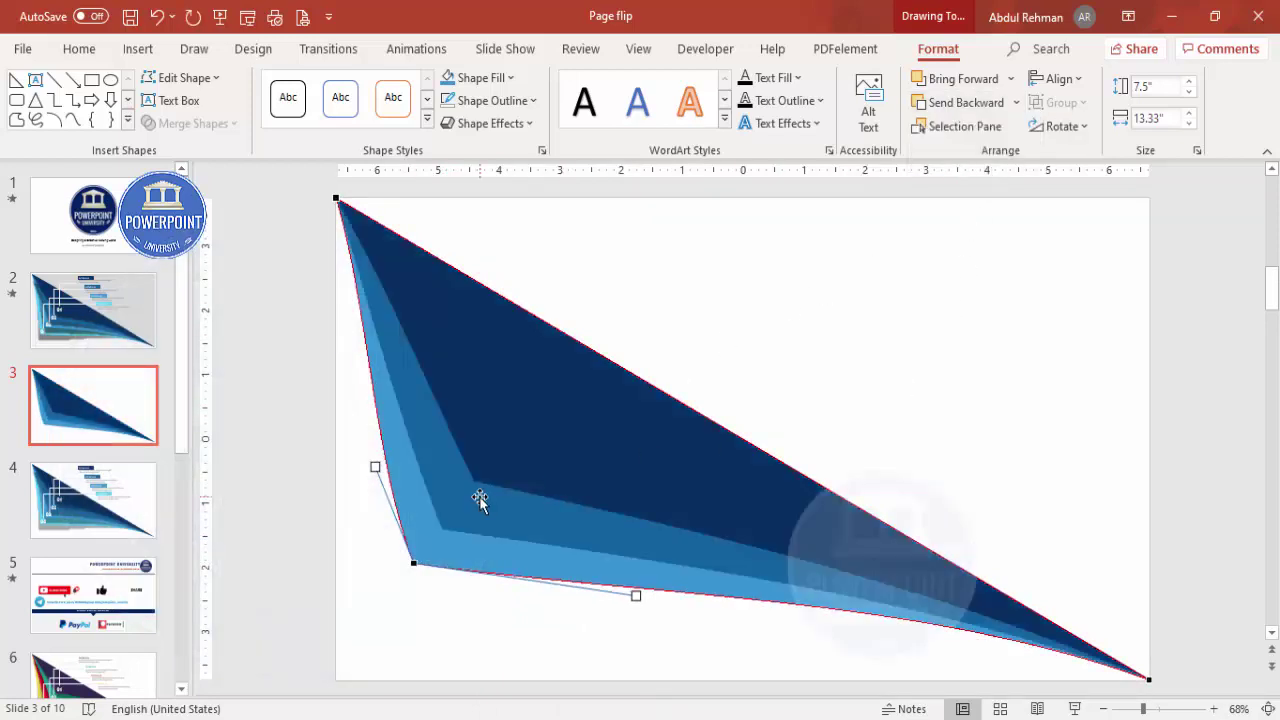
Step: Reshape the light-blue layer's left-edge and lower-edge curves via their vertex handles
left_click_drag(376, 468, 390, 467)
left_click(335, 200)
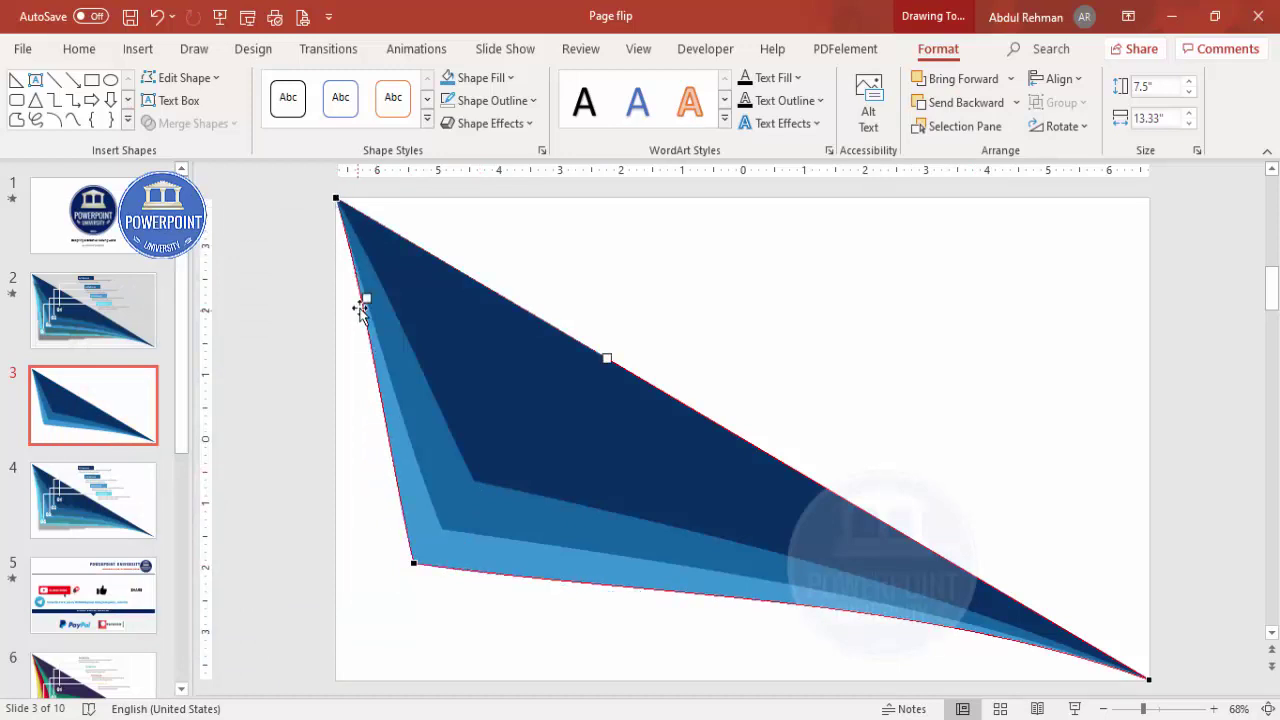
left_click_drag(366, 300, 375, 296)
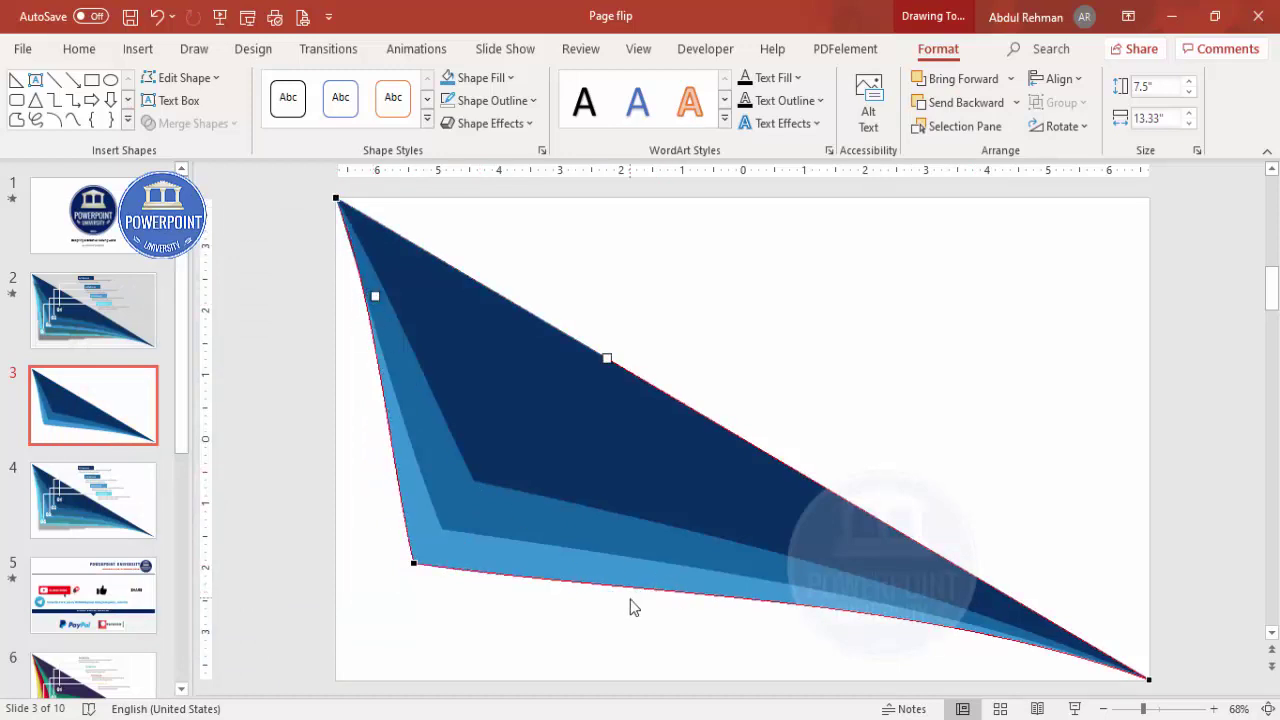
left_click(415, 563)
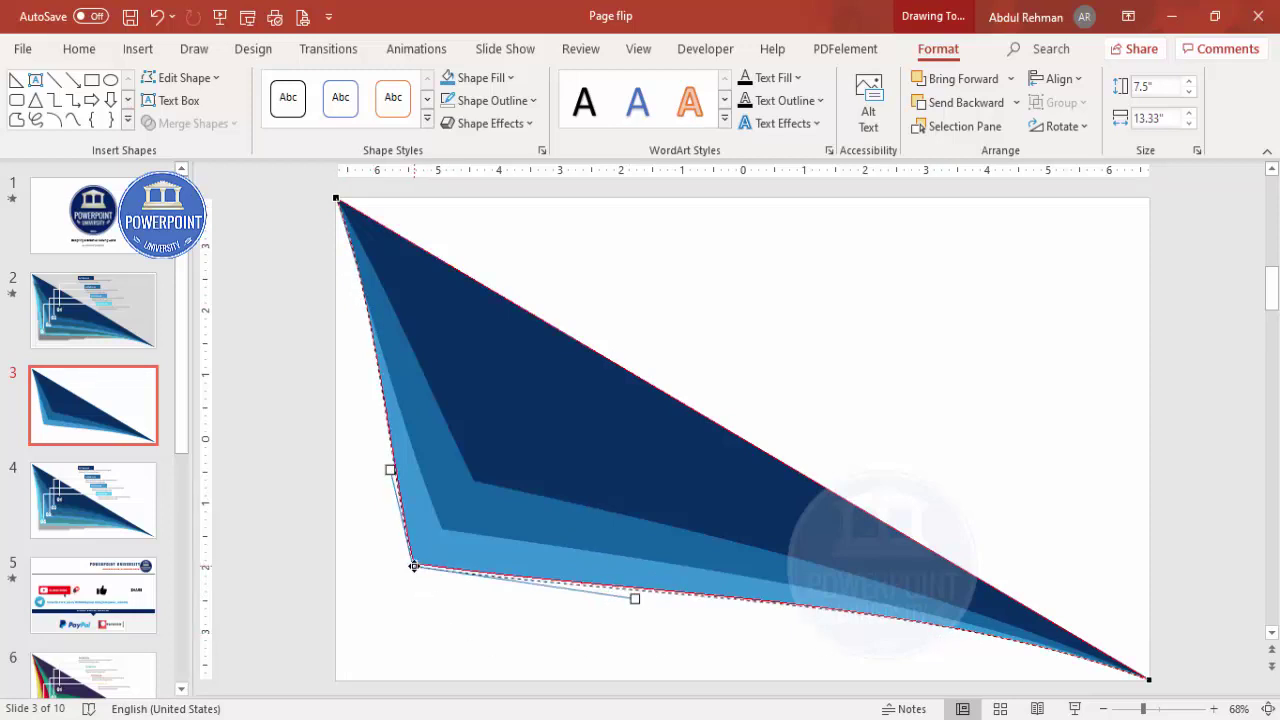
left_click_drag(633, 601, 633, 594)
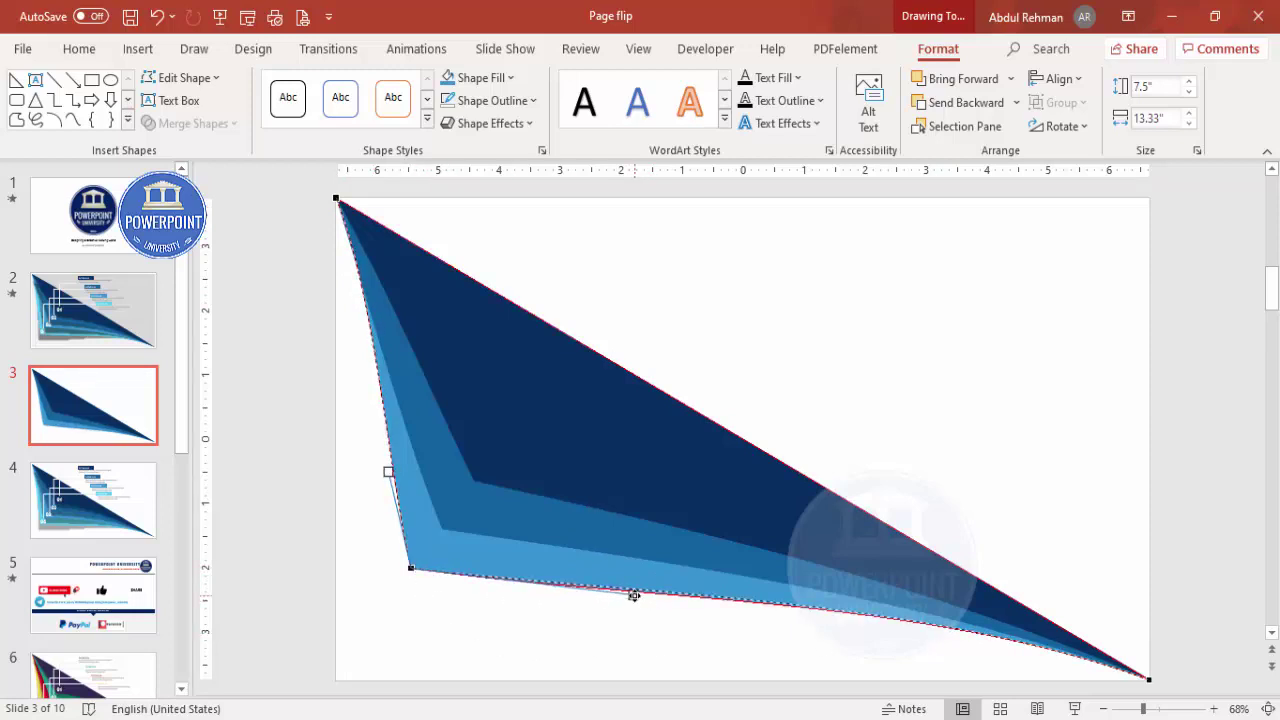
left_click(1149, 680)
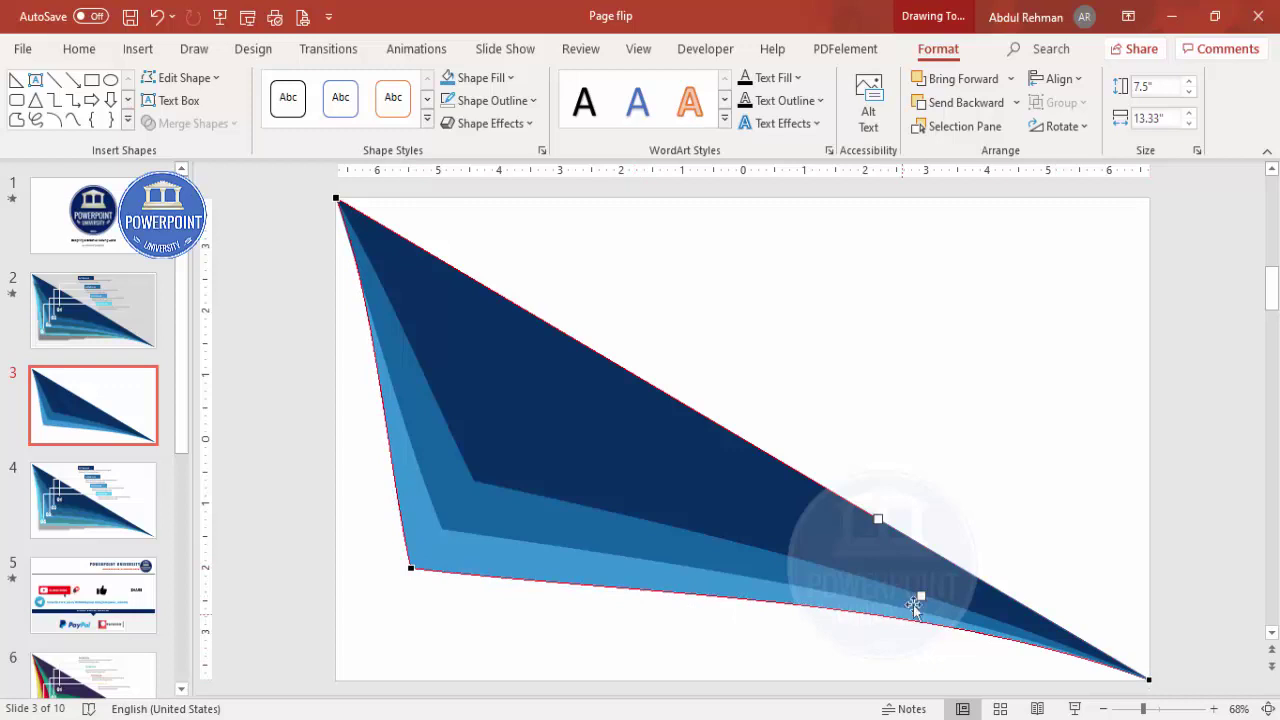
left_click_drag(920, 604, 921, 607)
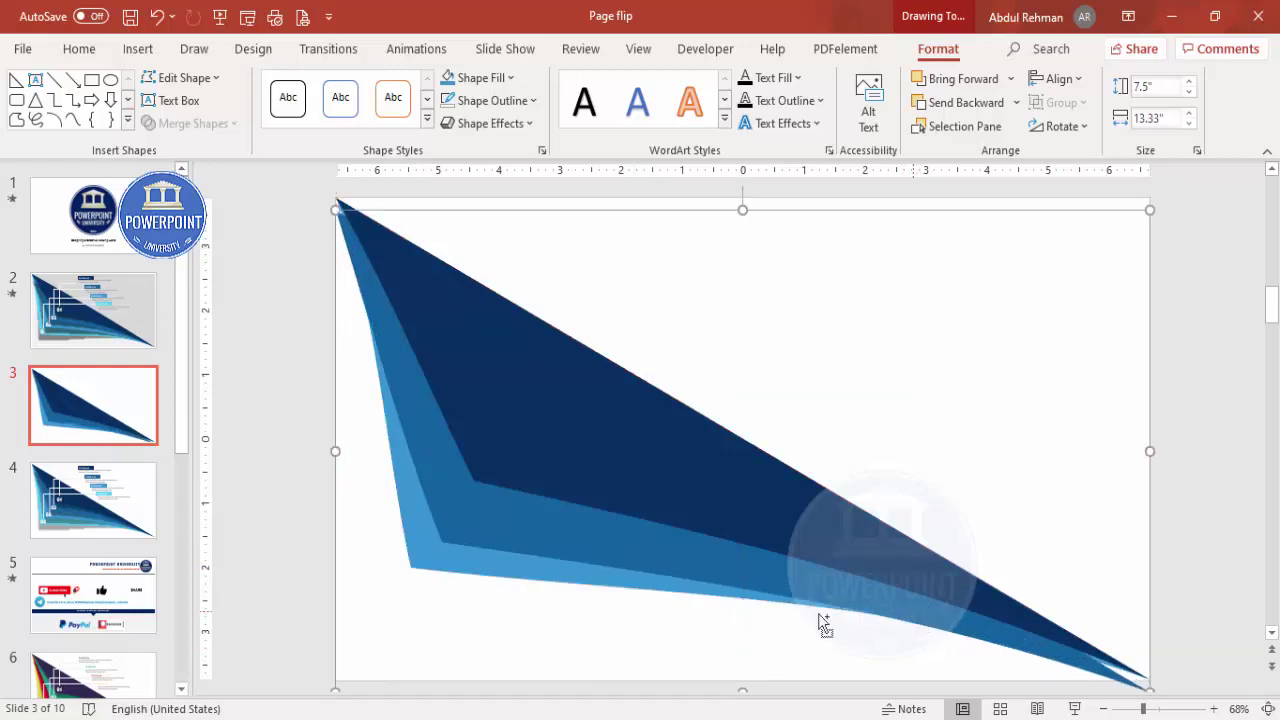
Step: Let the light-blue layer's lower edge sag slightly near the right tip
right_click(427, 568)
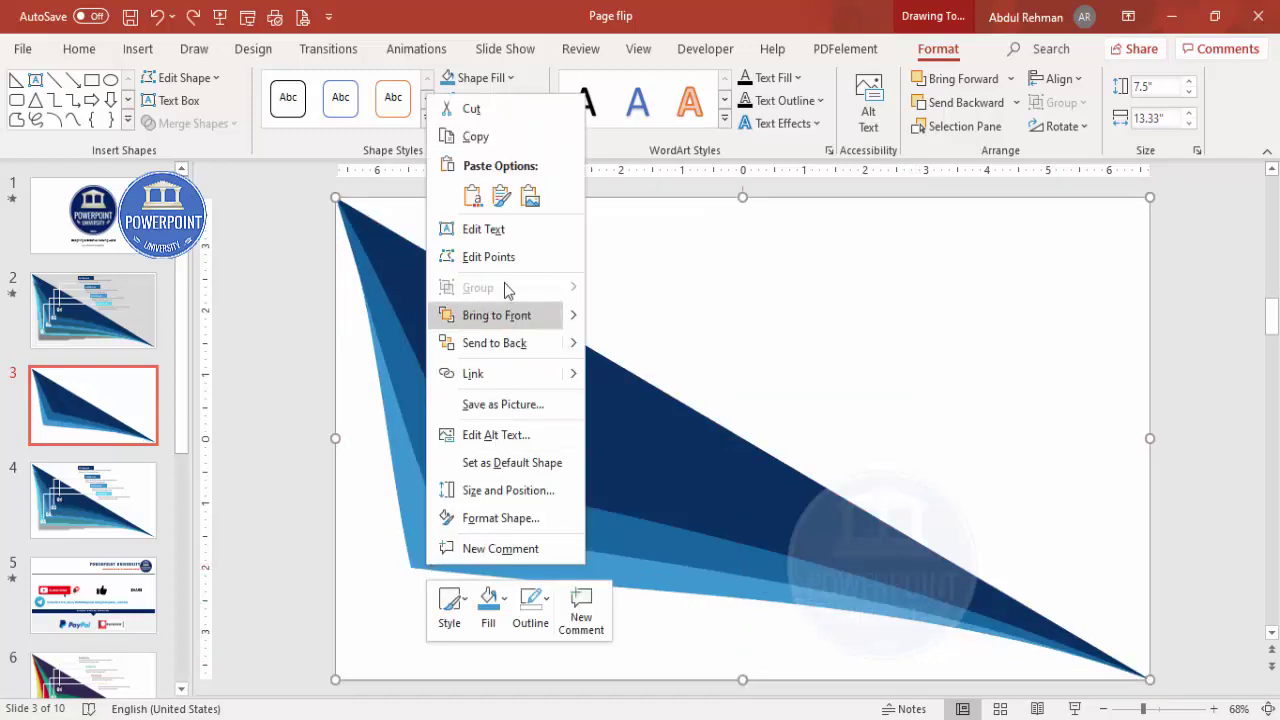
left_click(506, 258)
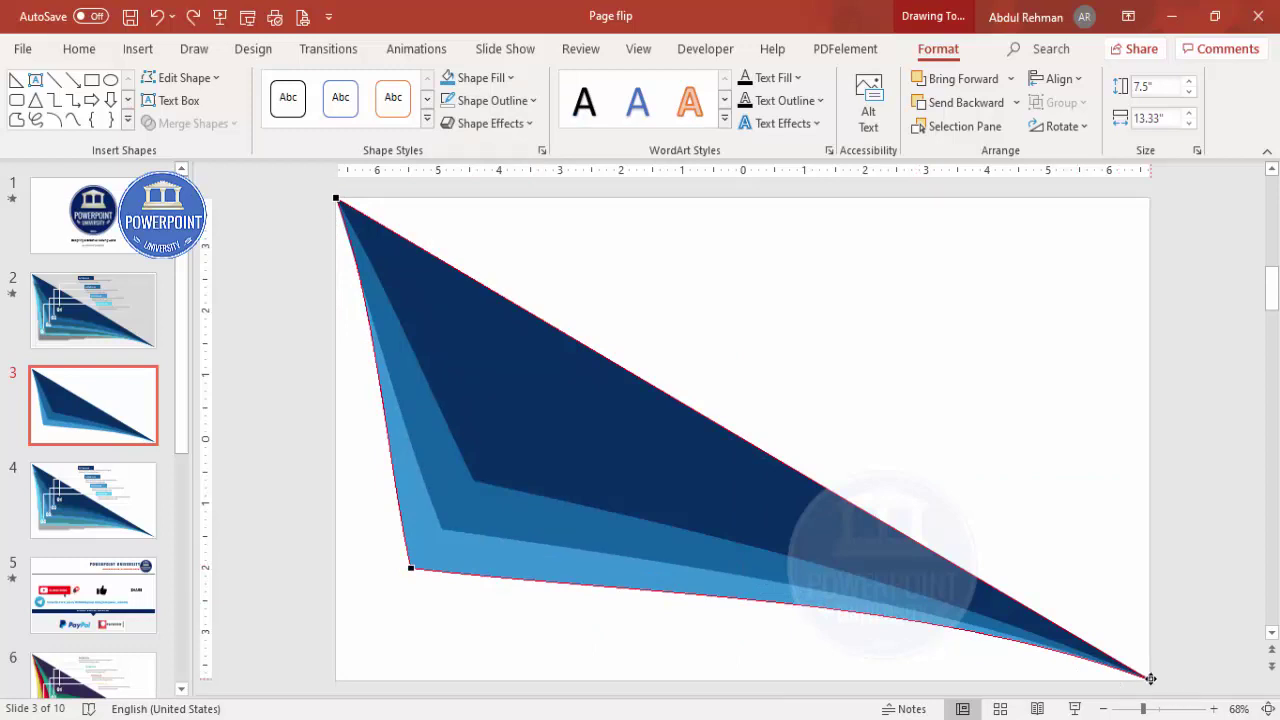
left_click_drag(921, 596, 916, 615)
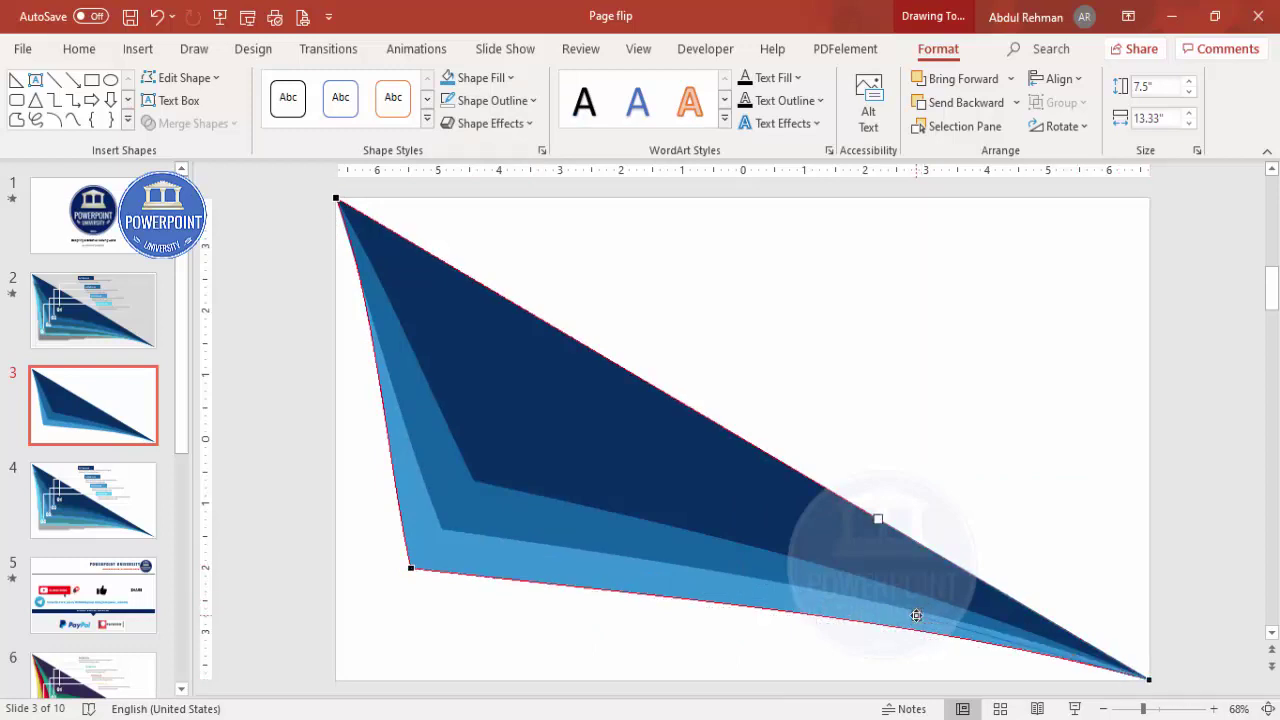
left_click(411, 568)
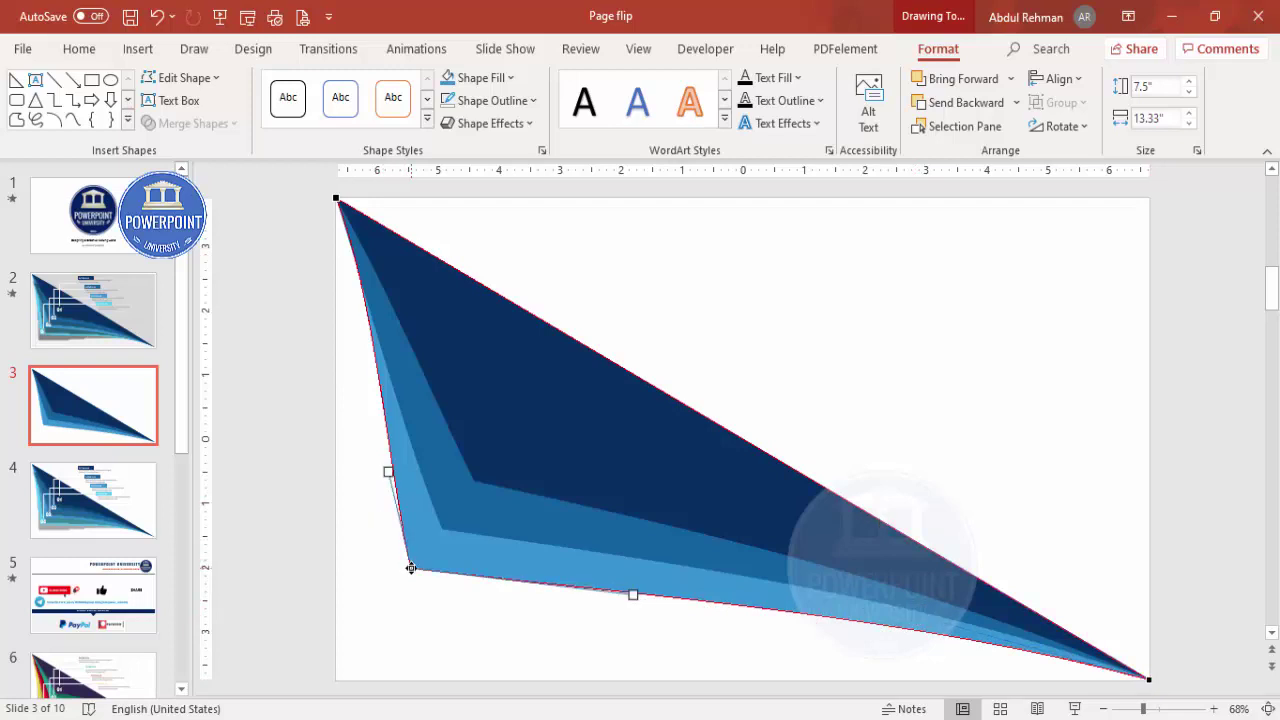
left_click(388, 472)
Step: Refine the light-blue layer's left-edge curve near the top, then reselect it
left_click(417, 522)
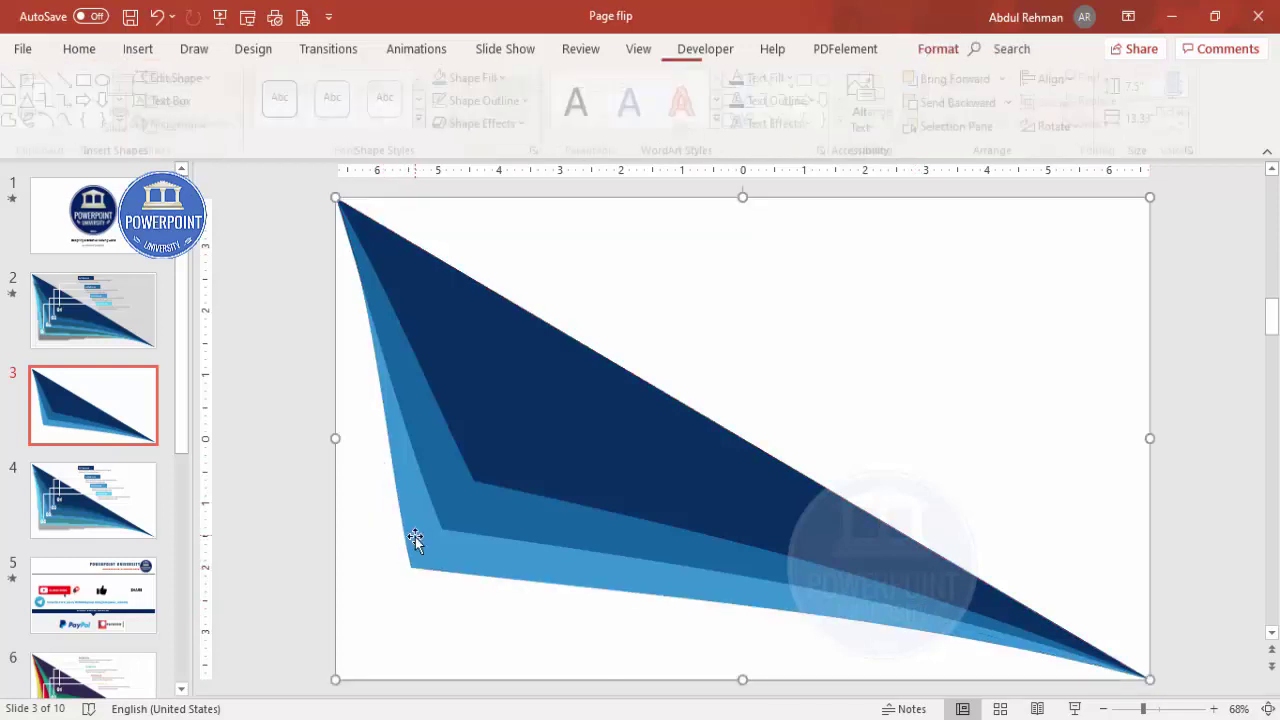
right_click(417, 522)
left_click(500, 229)
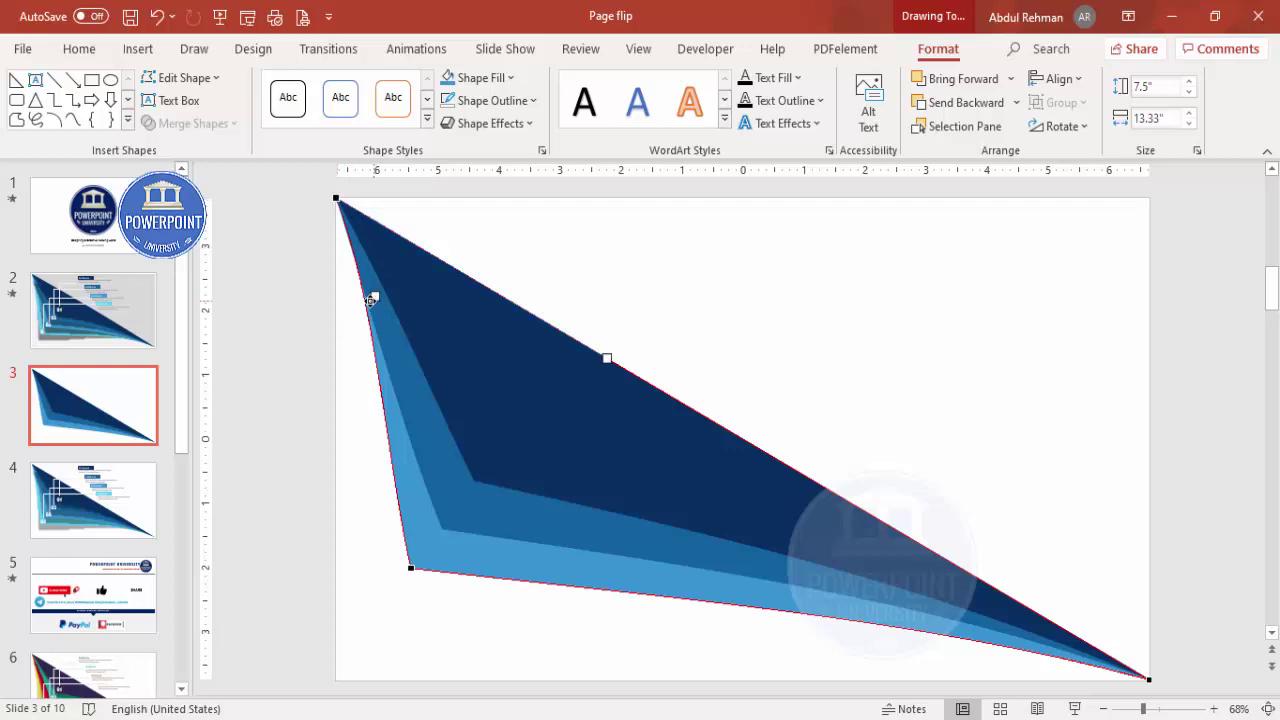
left_click_drag(371, 299, 363, 302)
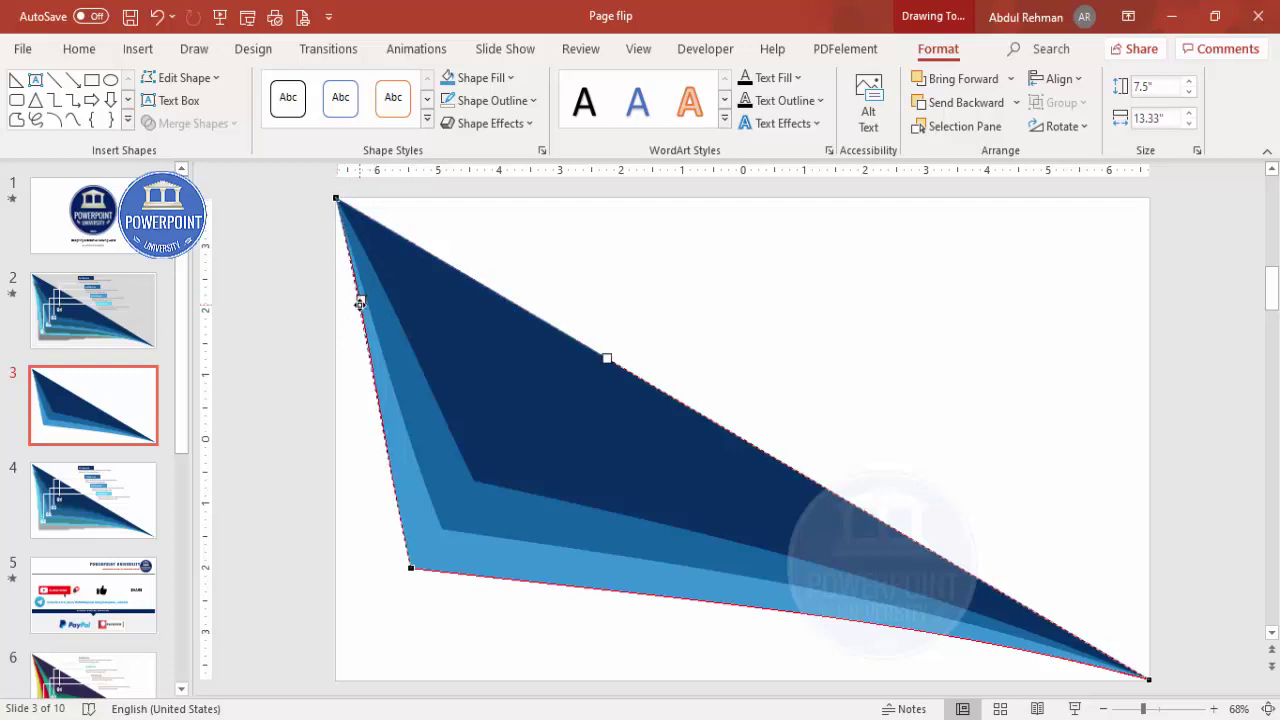
left_click(290, 347)
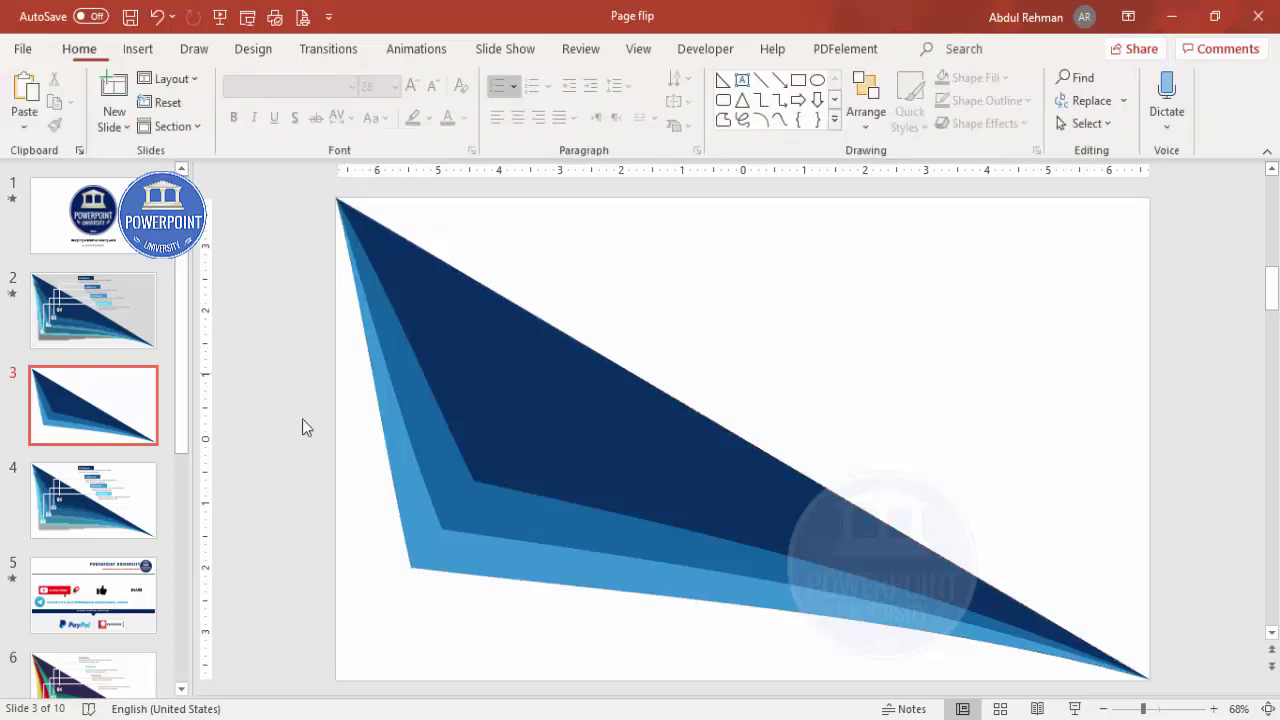
left_click(492, 568)
Step: Copy the light-blue layer, fill the copy cyan, and place it over the original
left_click_drag(493, 567, 549, 533)
left_click(511, 78)
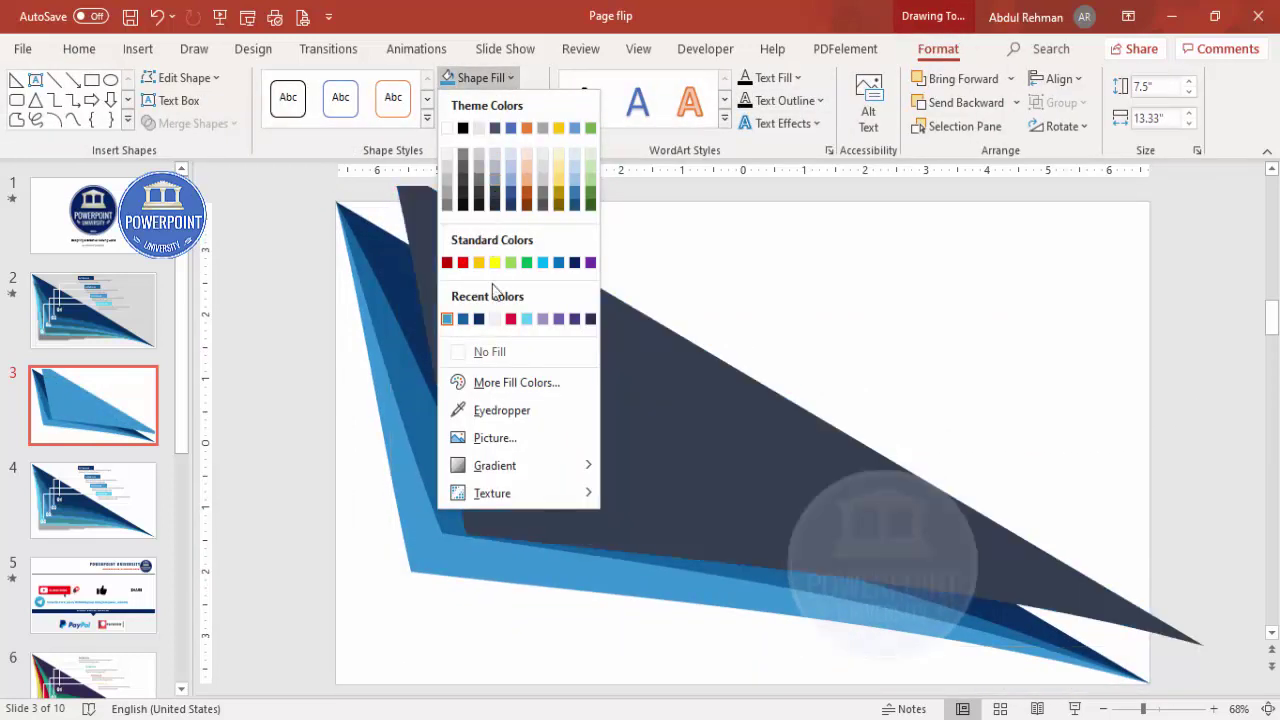
left_click(527, 318)
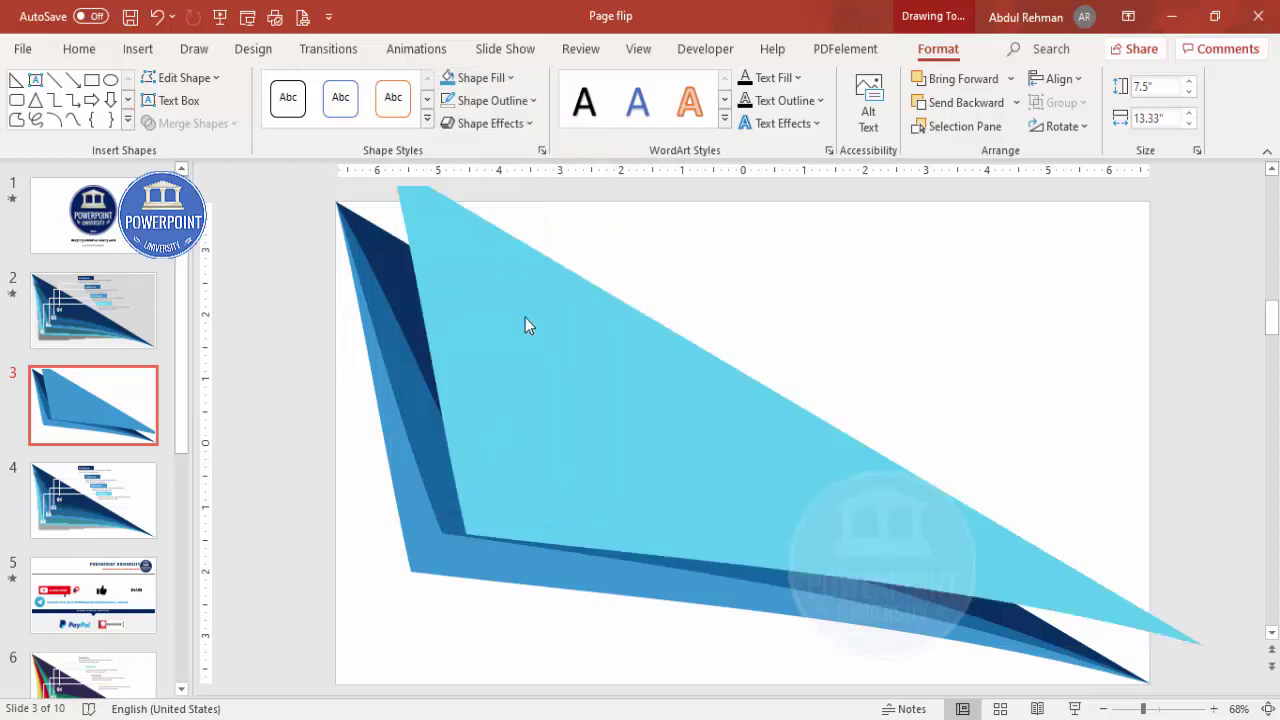
left_click_drag(594, 363, 557, 423)
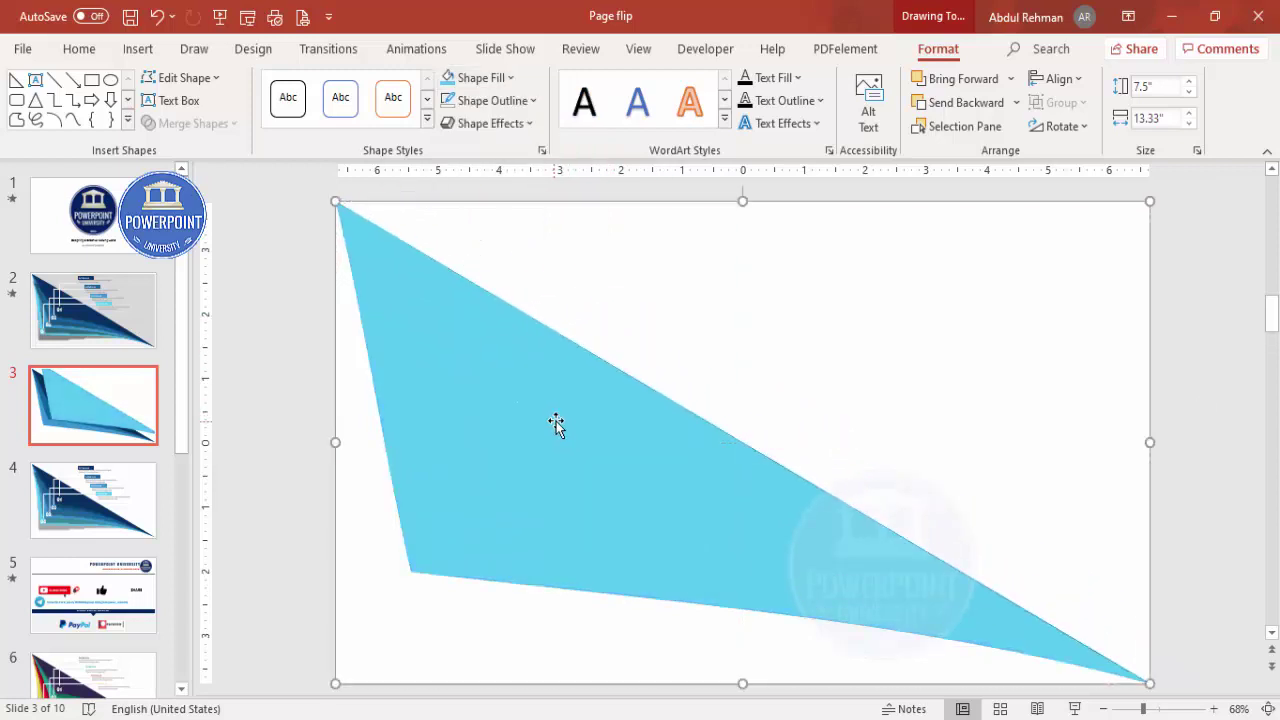
Step: Pull the cyan layer's bottom-left corner down-left and send it to the back
right_click(549, 460)
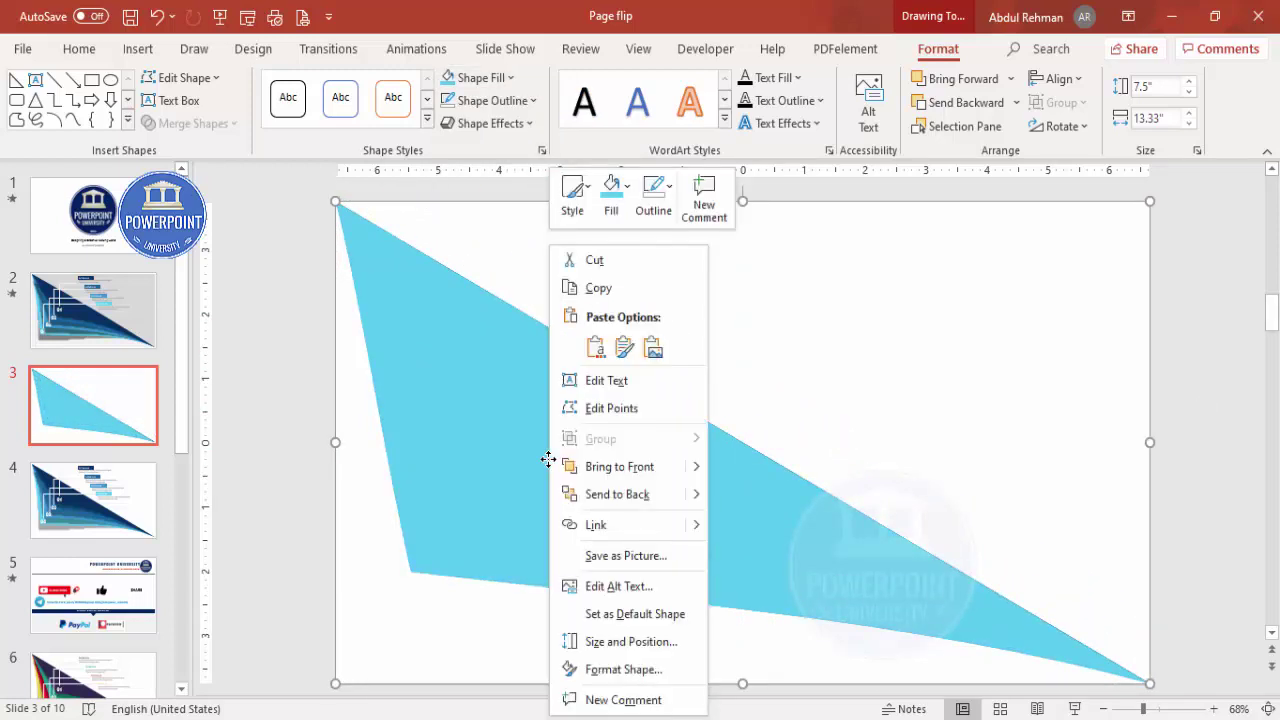
left_click(610, 408)
left_click_drag(413, 572, 383, 605)
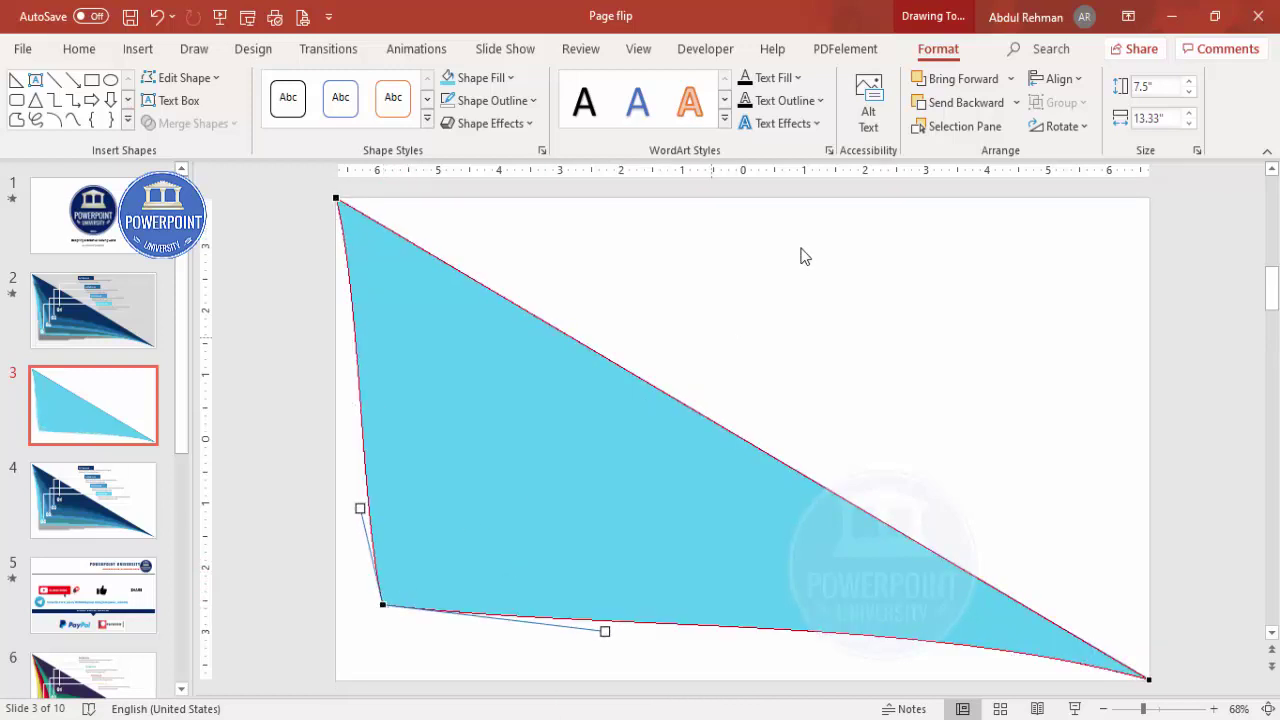
left_click(1016, 102)
left_click(990, 160)
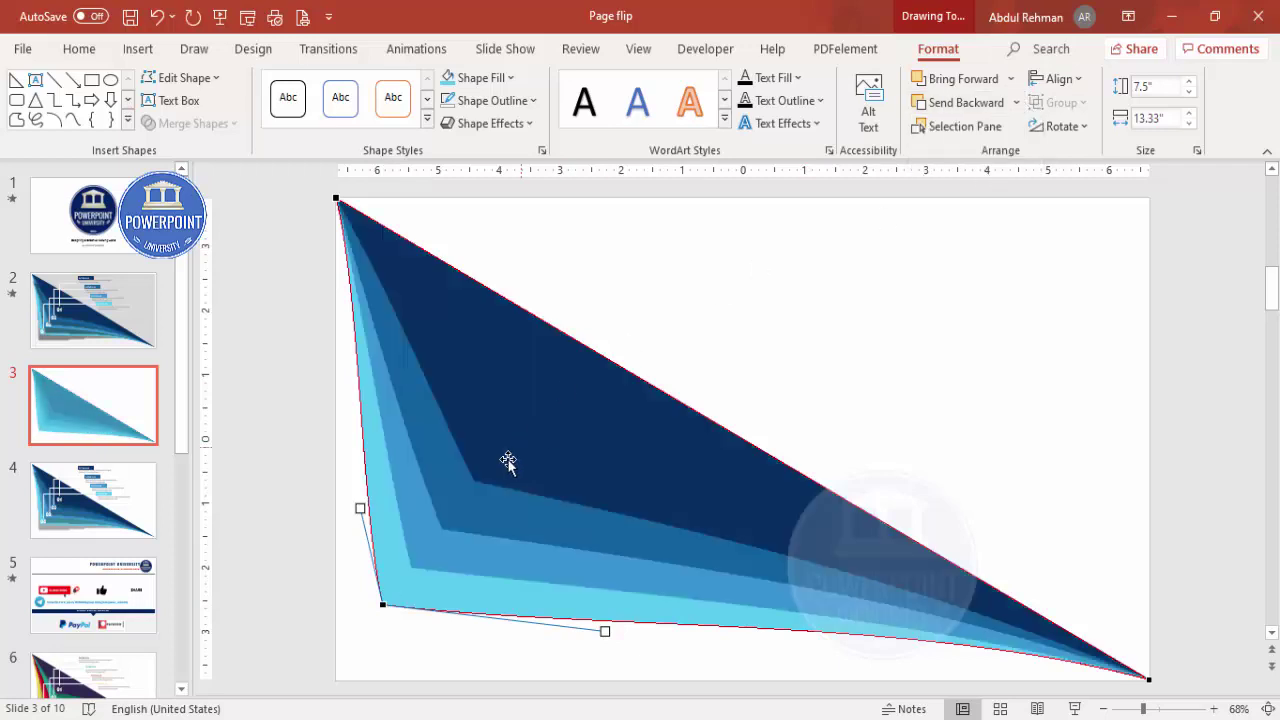
Step: Curve the cyan layer's left edge and reshape its bottom edge toward the right corner
left_click(338, 200)
left_click_drag(361, 302, 347, 300)
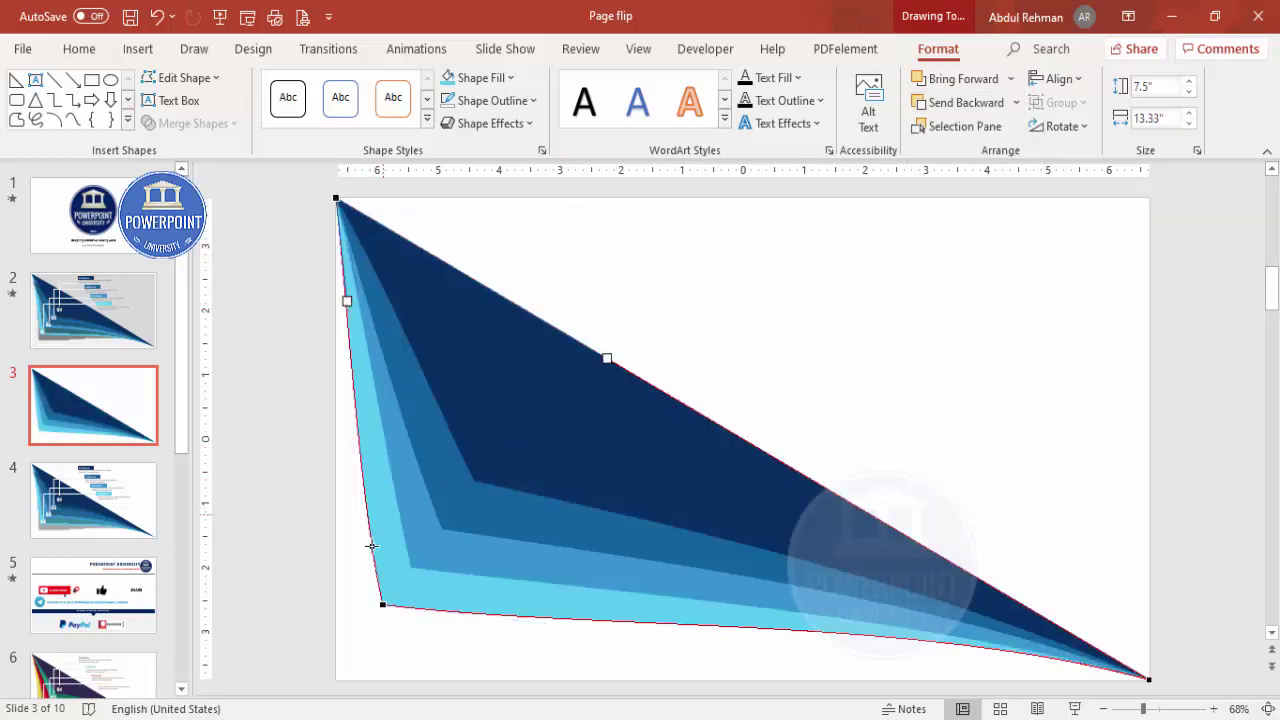
left_click(382, 604)
left_click_drag(365, 510, 370, 507)
left_click_drag(372, 509, 371, 511)
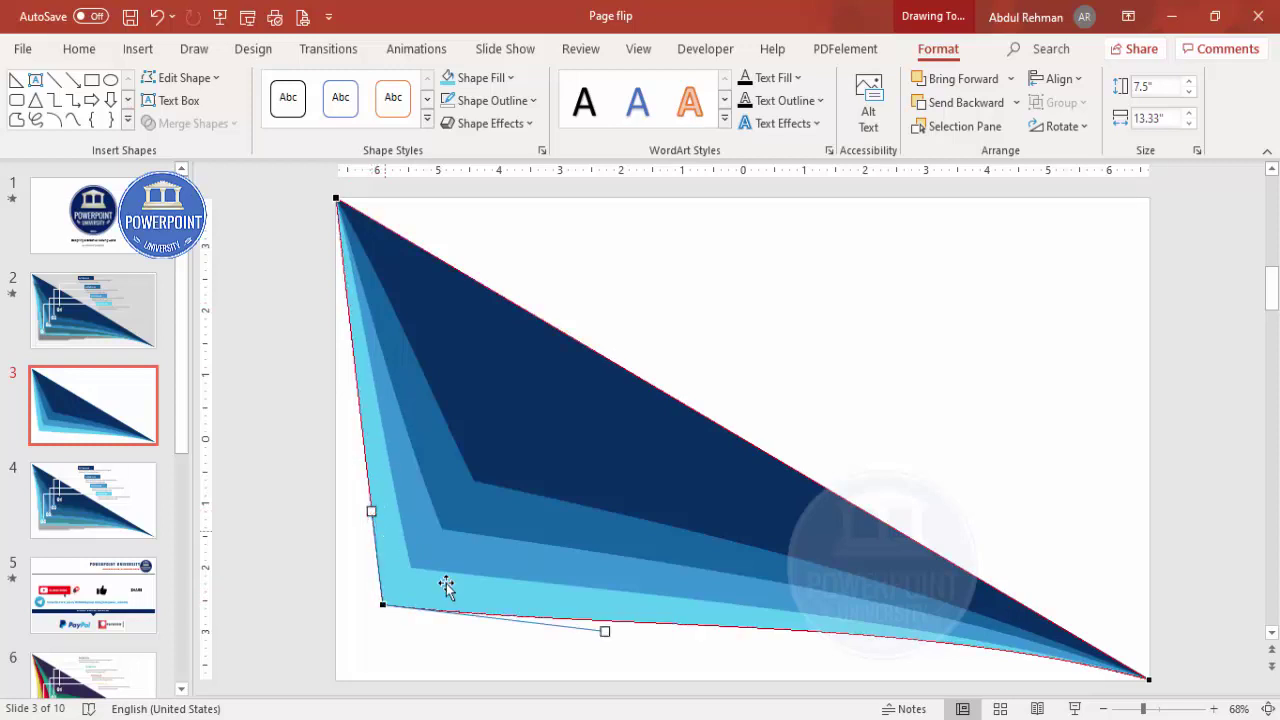
left_click(1151, 682)
left_click_drag(916, 618, 906, 639)
left_click(897, 460)
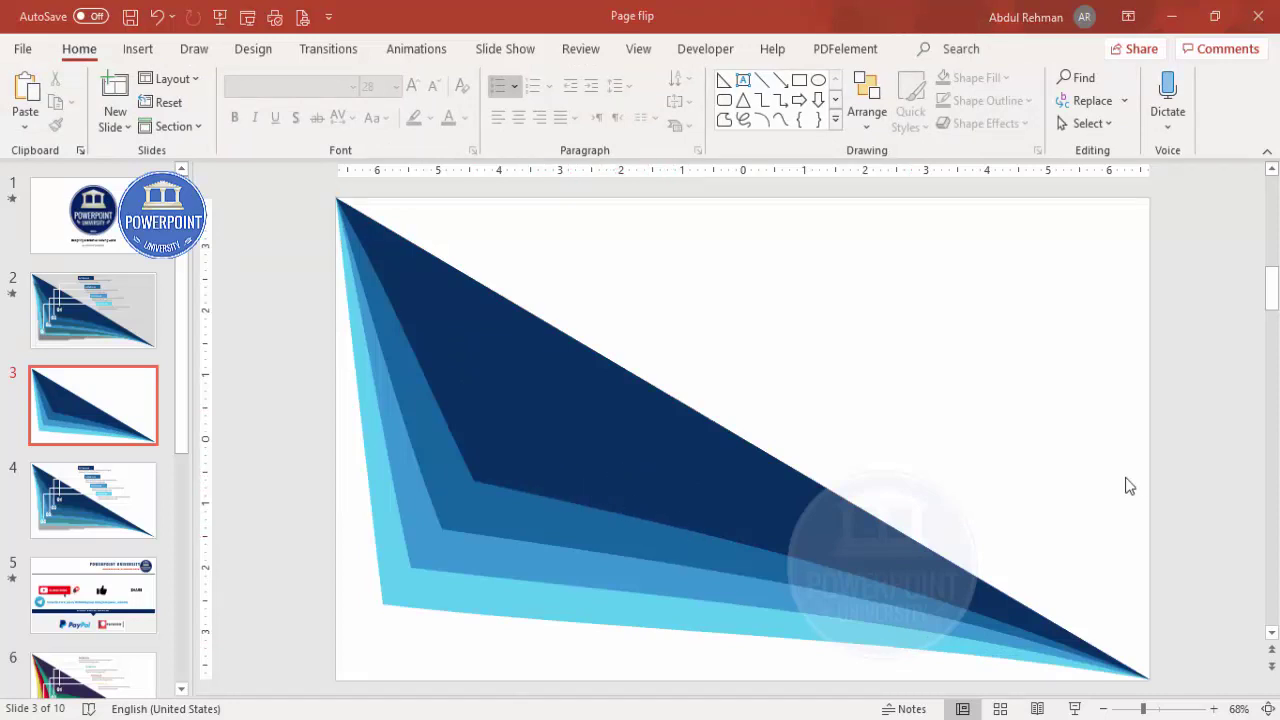
Step: Duplicate the navy triangle and fill the copy black
left_click(537, 420)
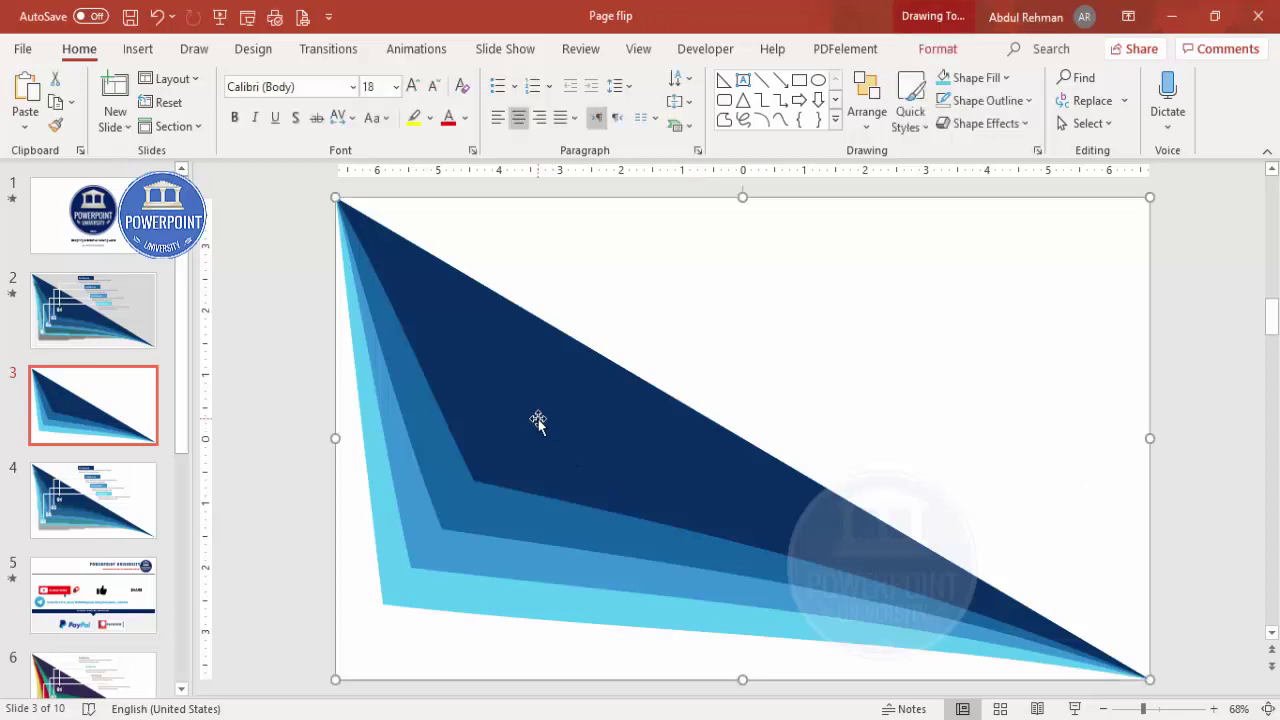
left_click_drag(537, 424, 671, 374)
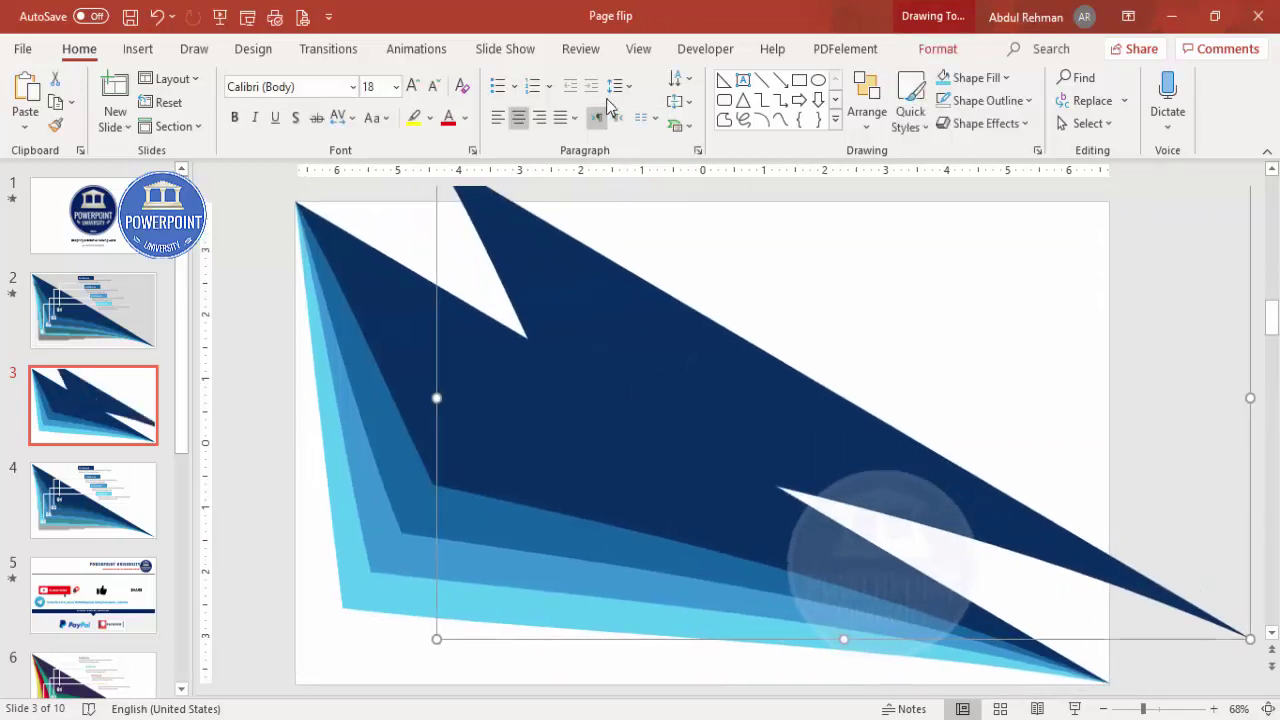
left_click(938, 48)
left_click(478, 77)
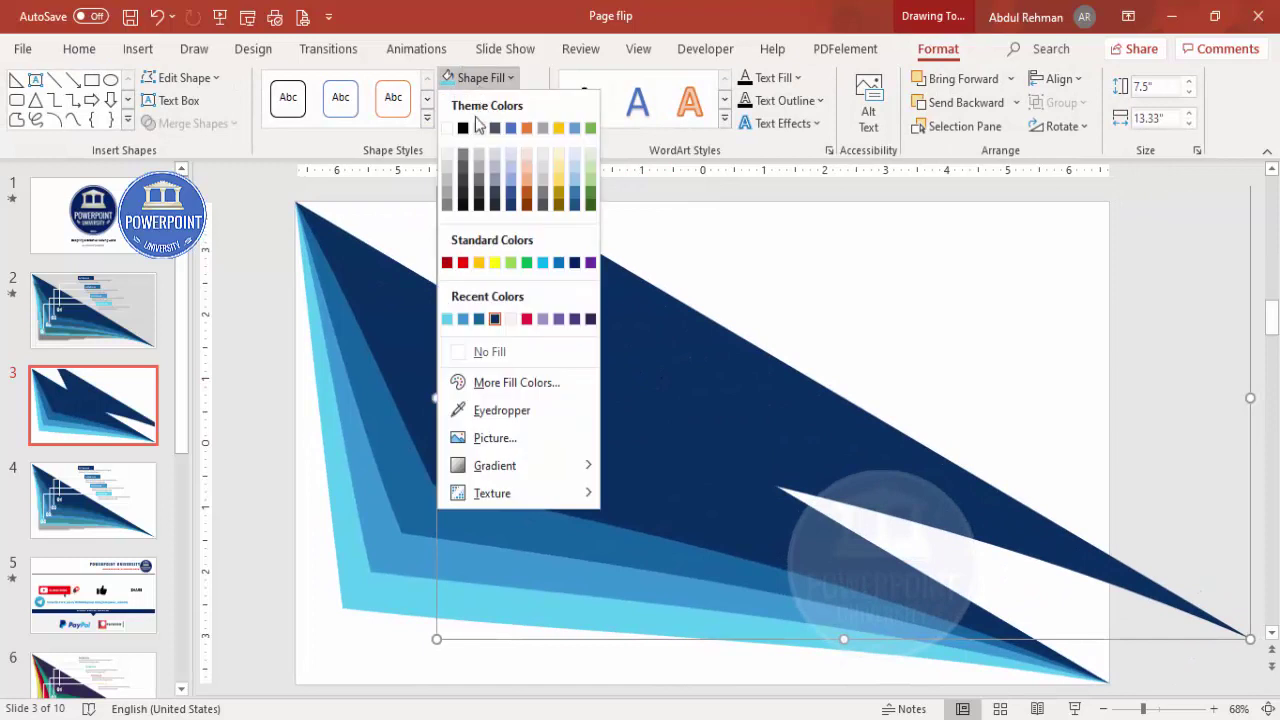
left_click(463, 129)
Step: Give the black copy 36% transparency and 19 pt soft edges, then lay it over the navy layer
right_click(617, 340)
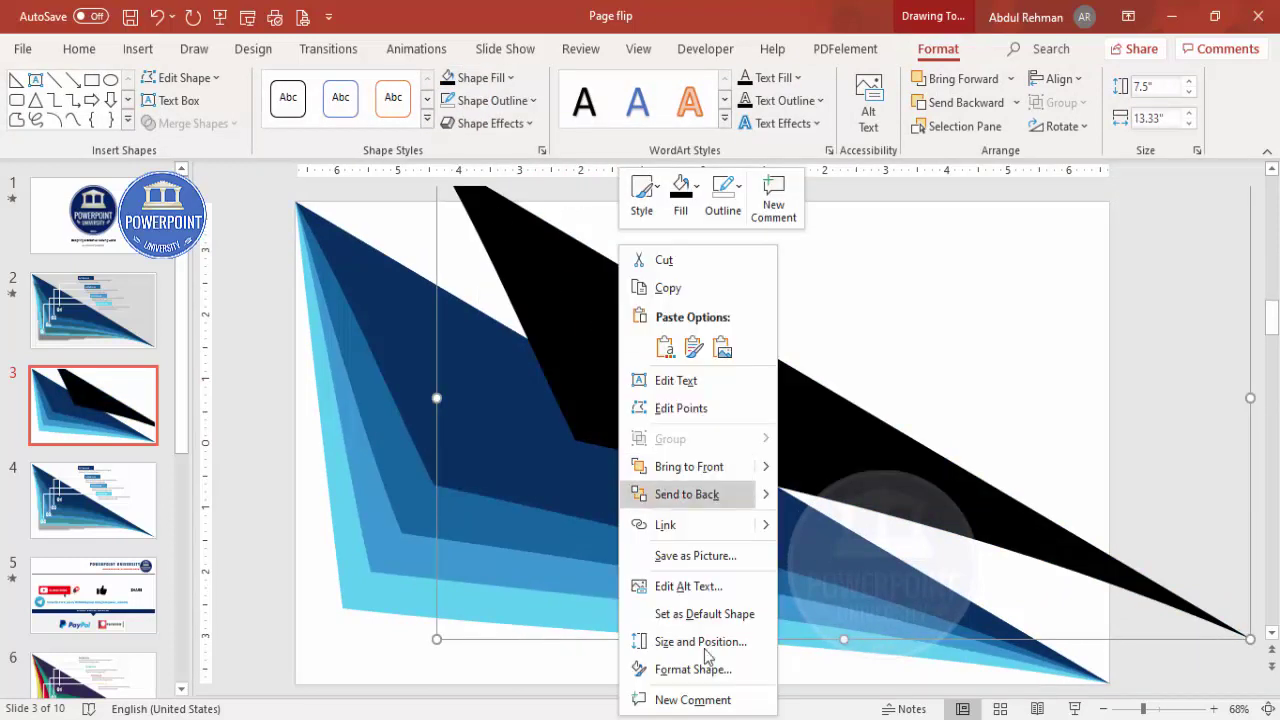
left_click(718, 670)
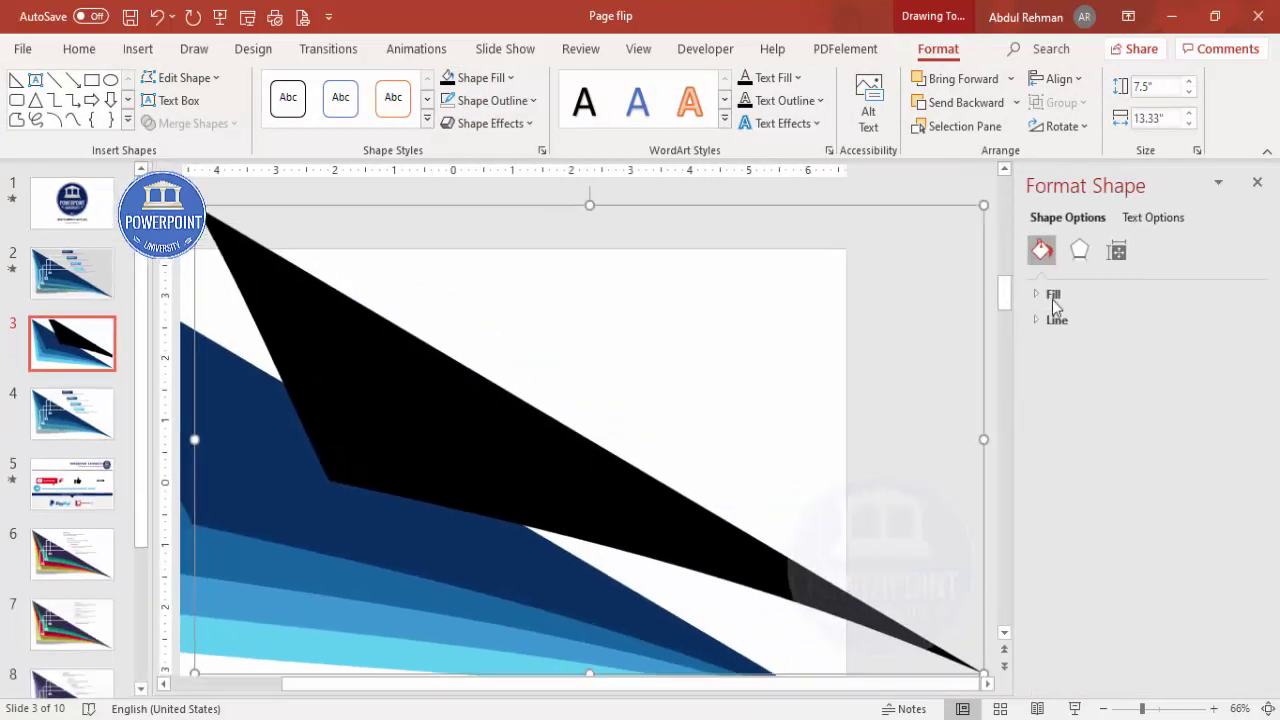
left_click(1040, 295)
left_click_drag(1131, 503, 1147, 504)
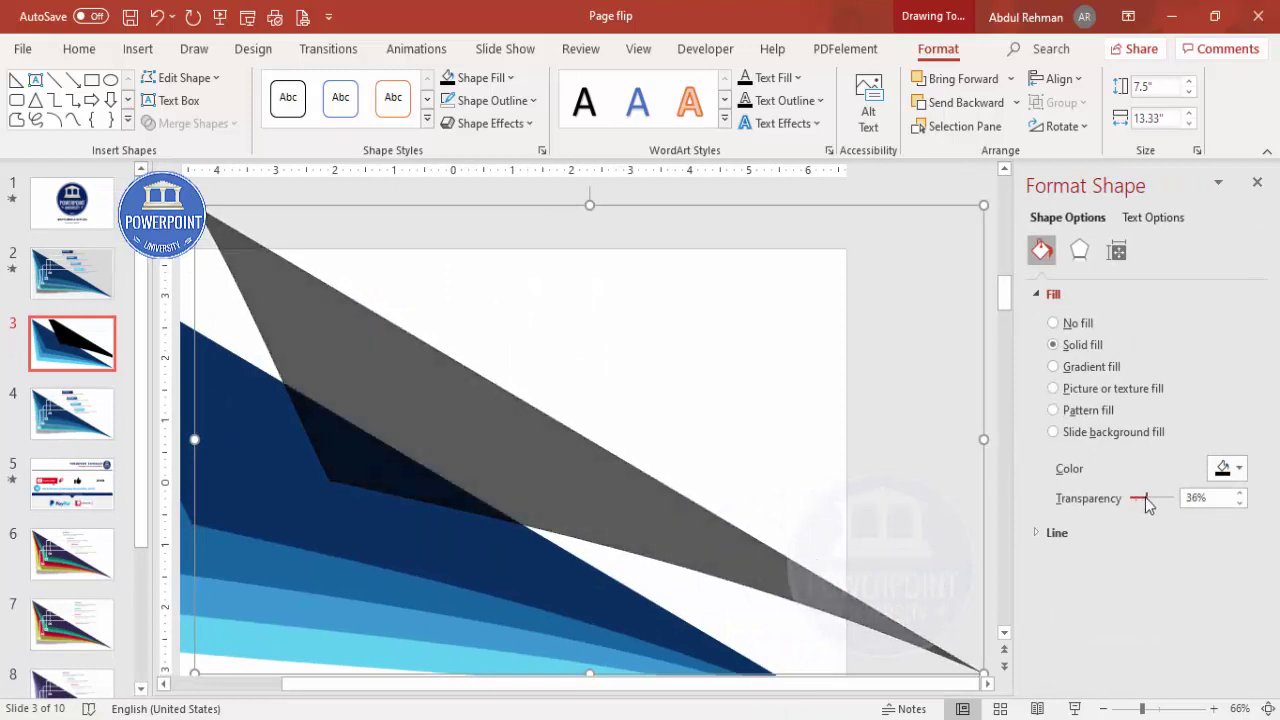
left_click(1079, 249)
left_click(1073, 371)
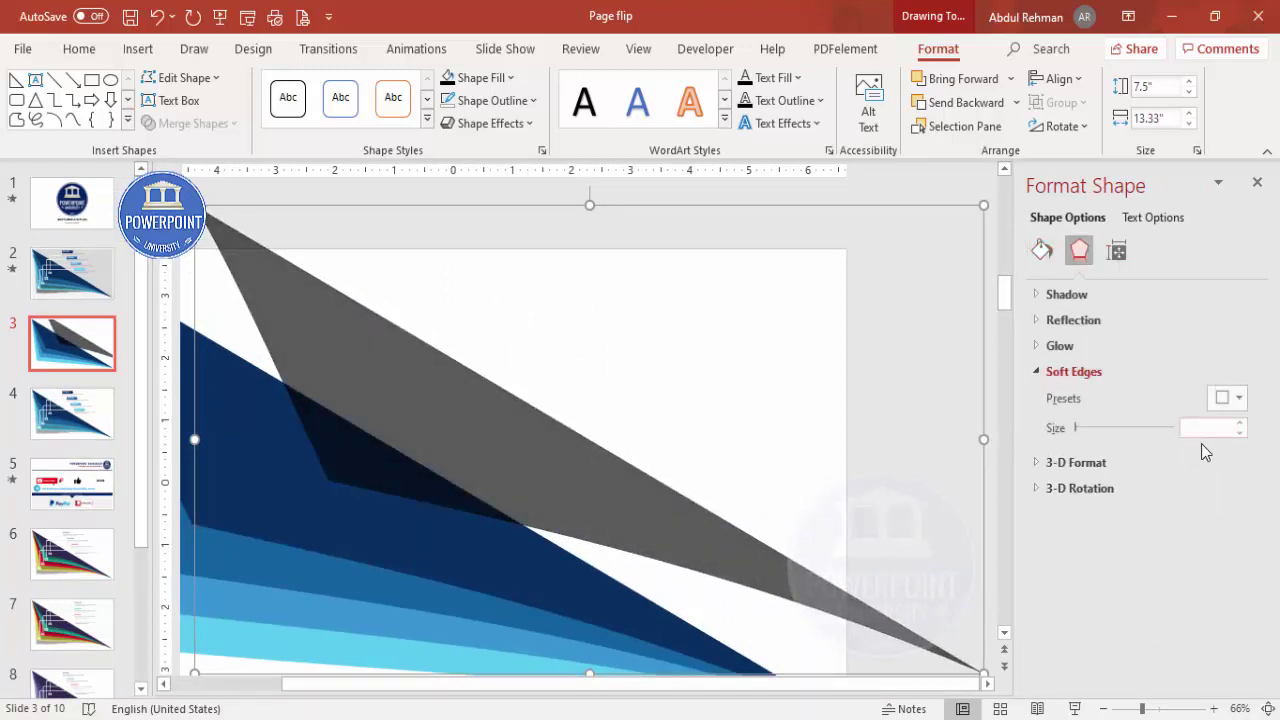
left_click(1239, 423)
left_click(1239, 423)
left_click(1239, 423)
left_click_drag(1239, 423, 1239, 423)
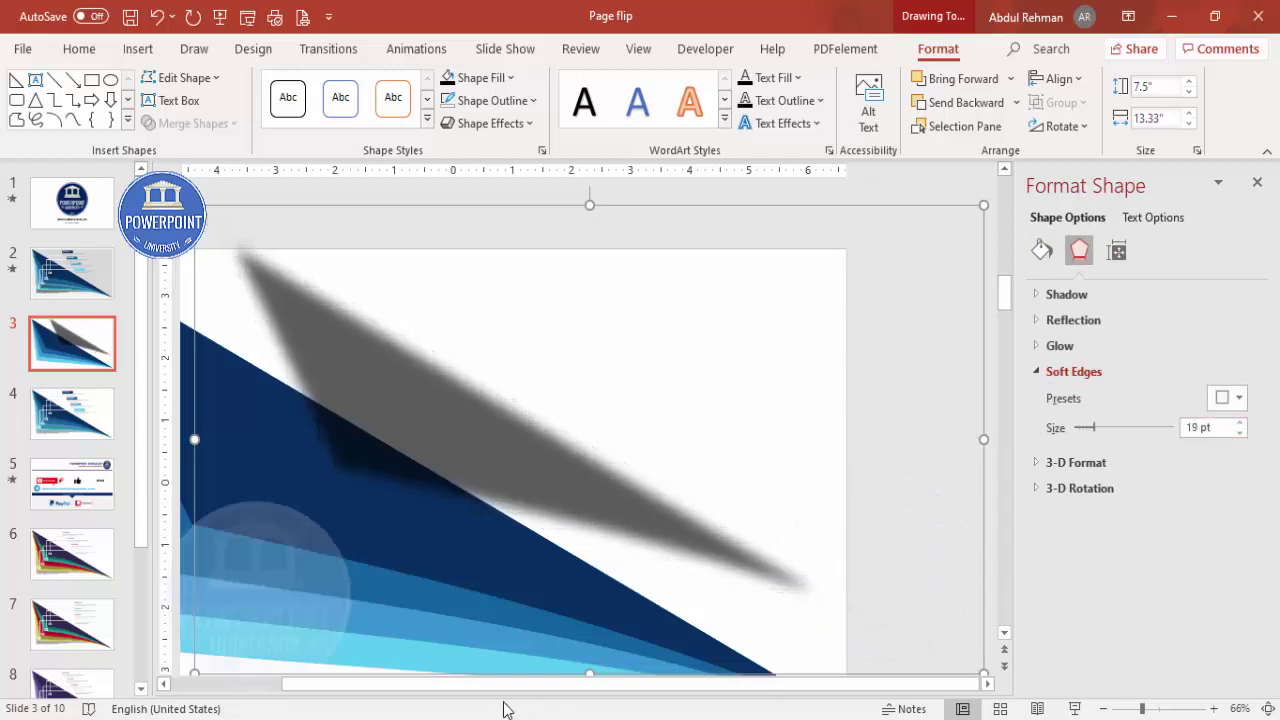
left_click_drag(468, 693, 356, 690)
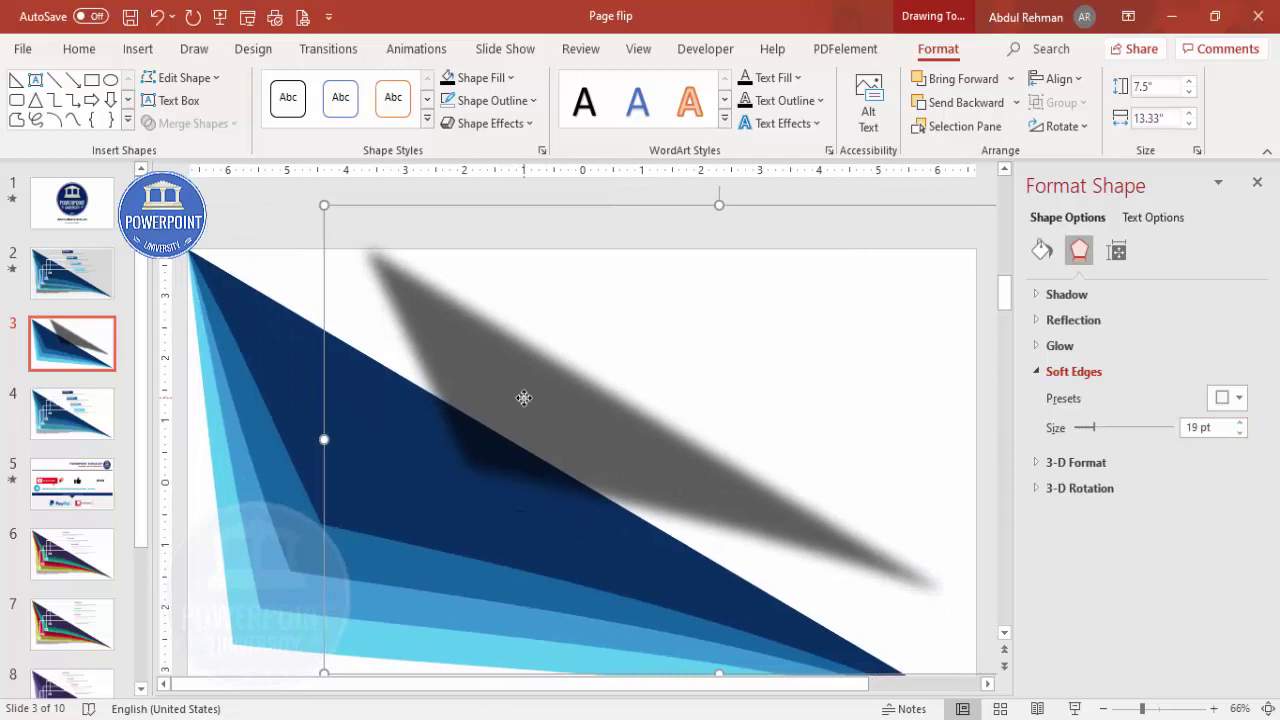
left_click_drag(529, 413, 397, 477)
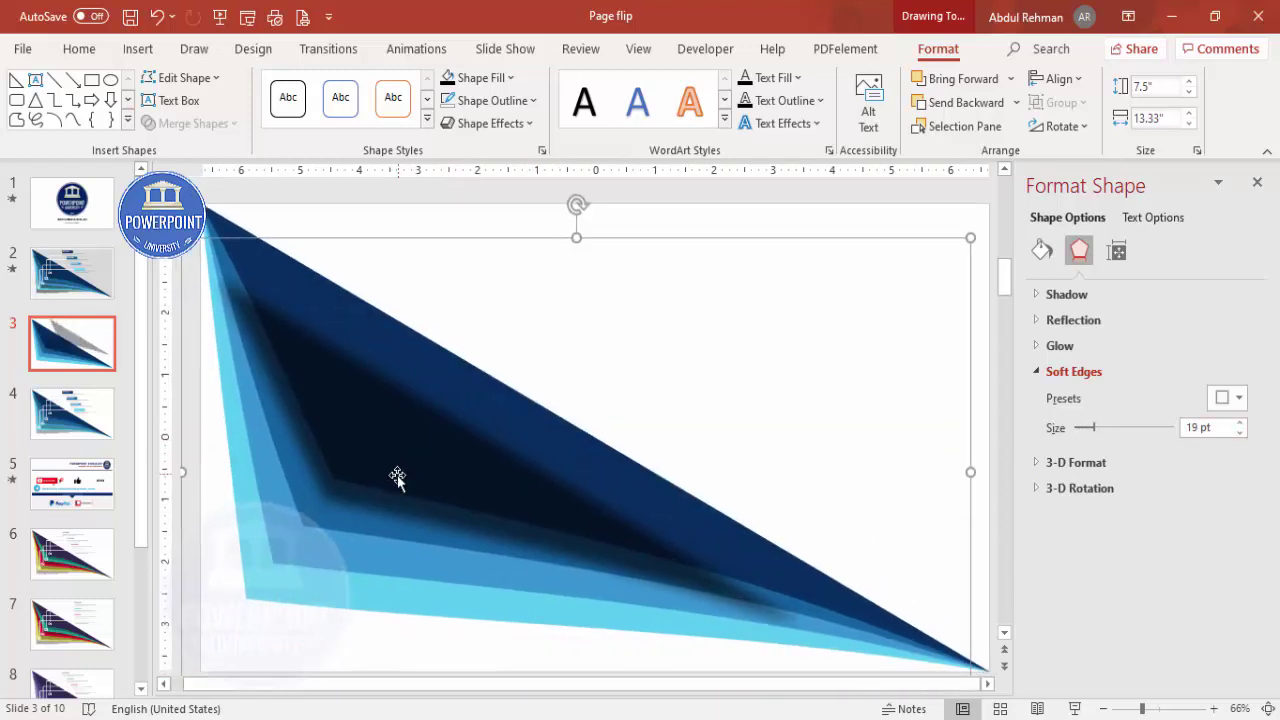
Step: Stretch the first shadow's bottom-right point outward and send it one layer back
right_click(482, 471)
left_click(565, 166)
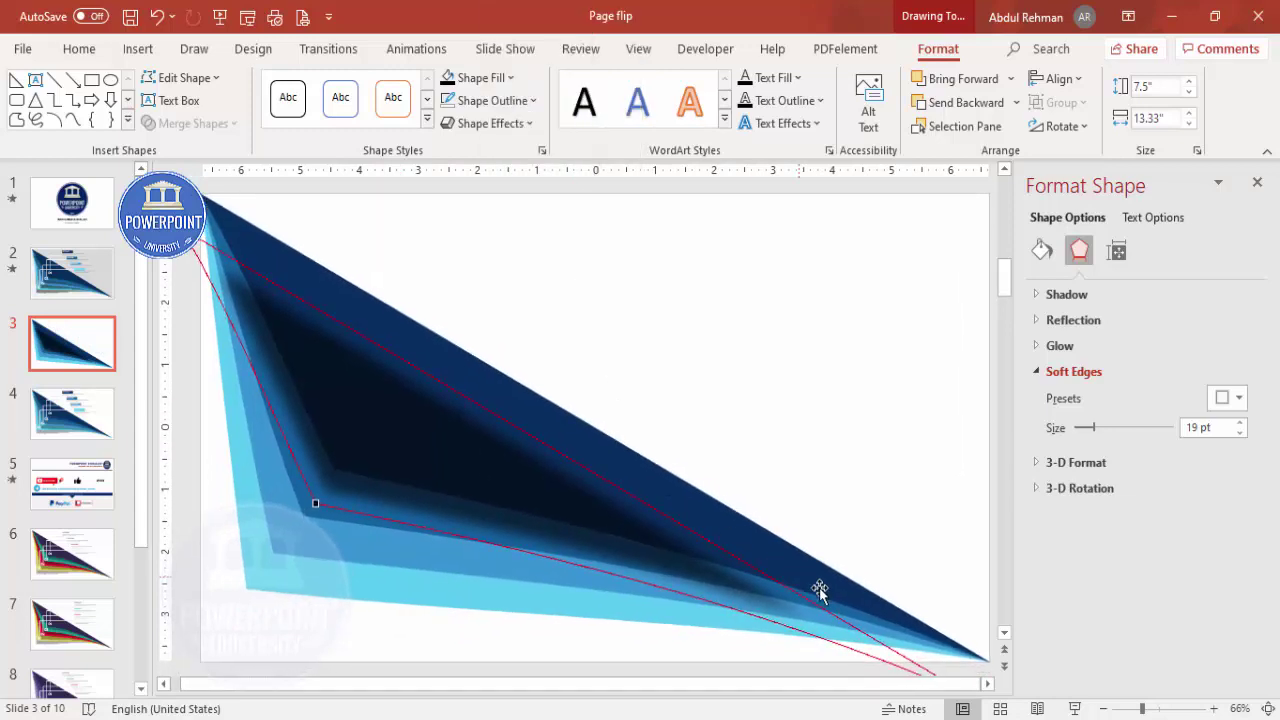
left_click_drag(937, 643, 983, 632)
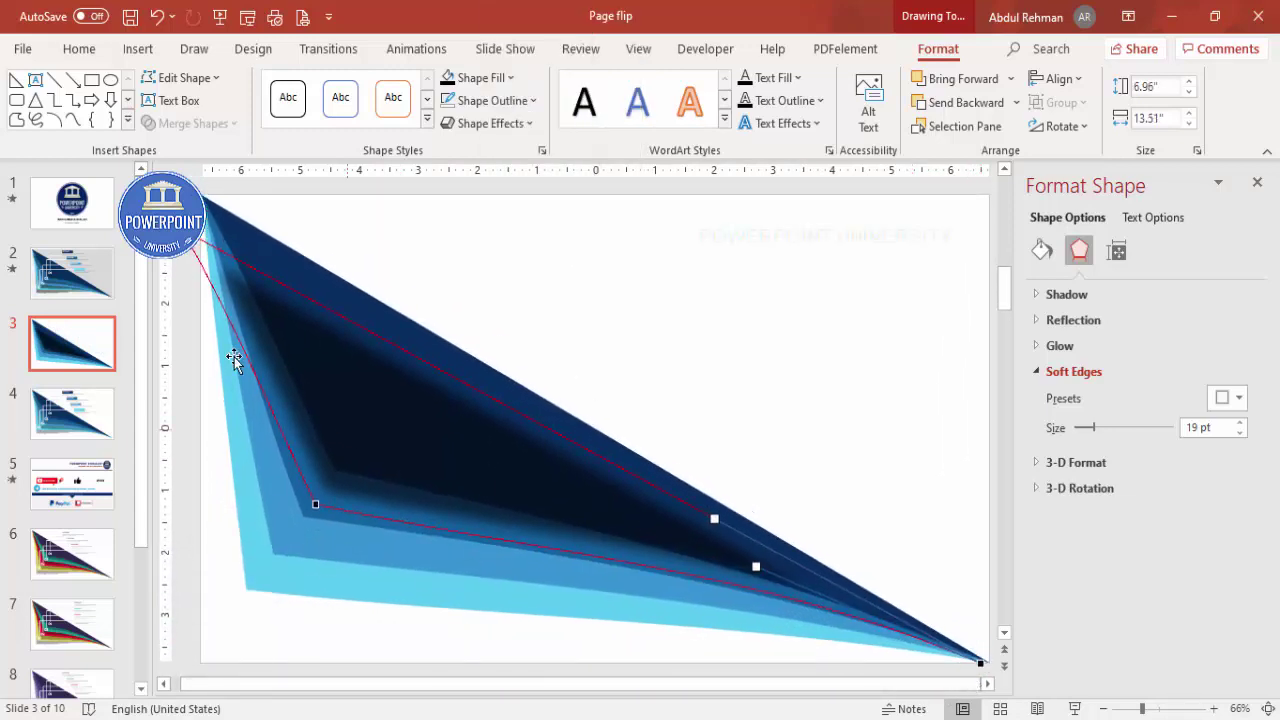
left_click(205, 205)
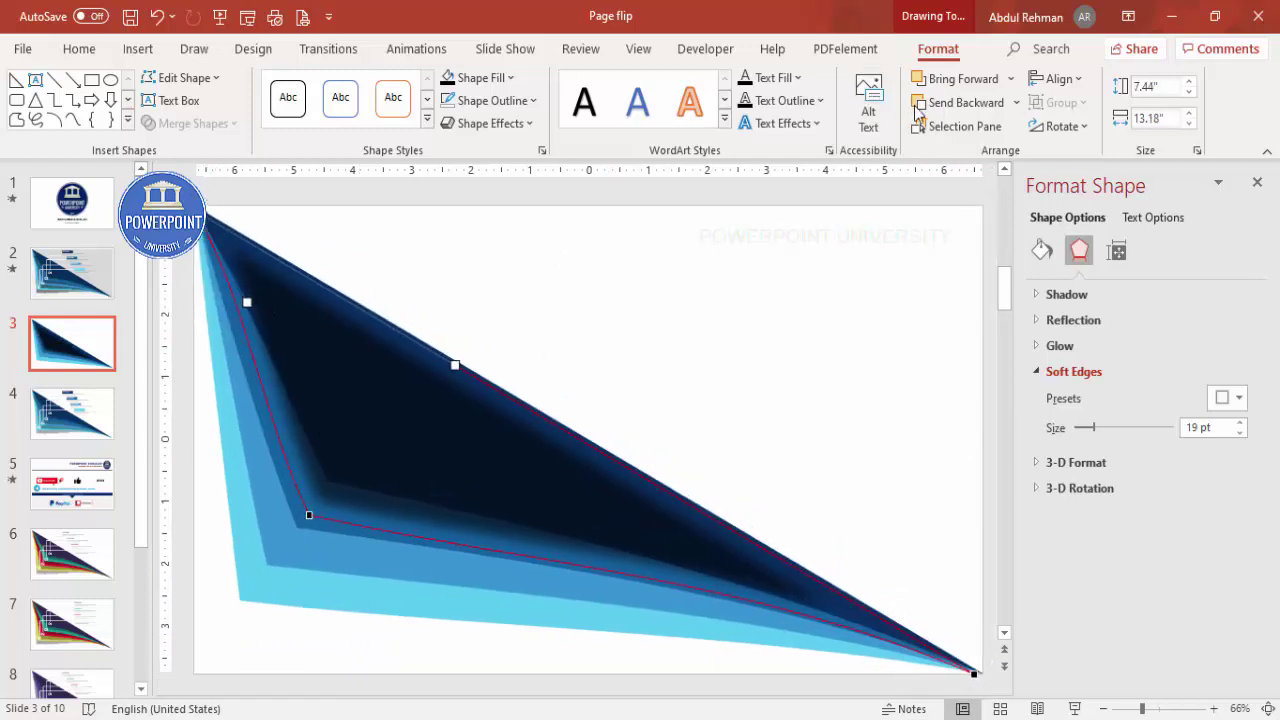
left_click(962, 102)
left_click(858, 292)
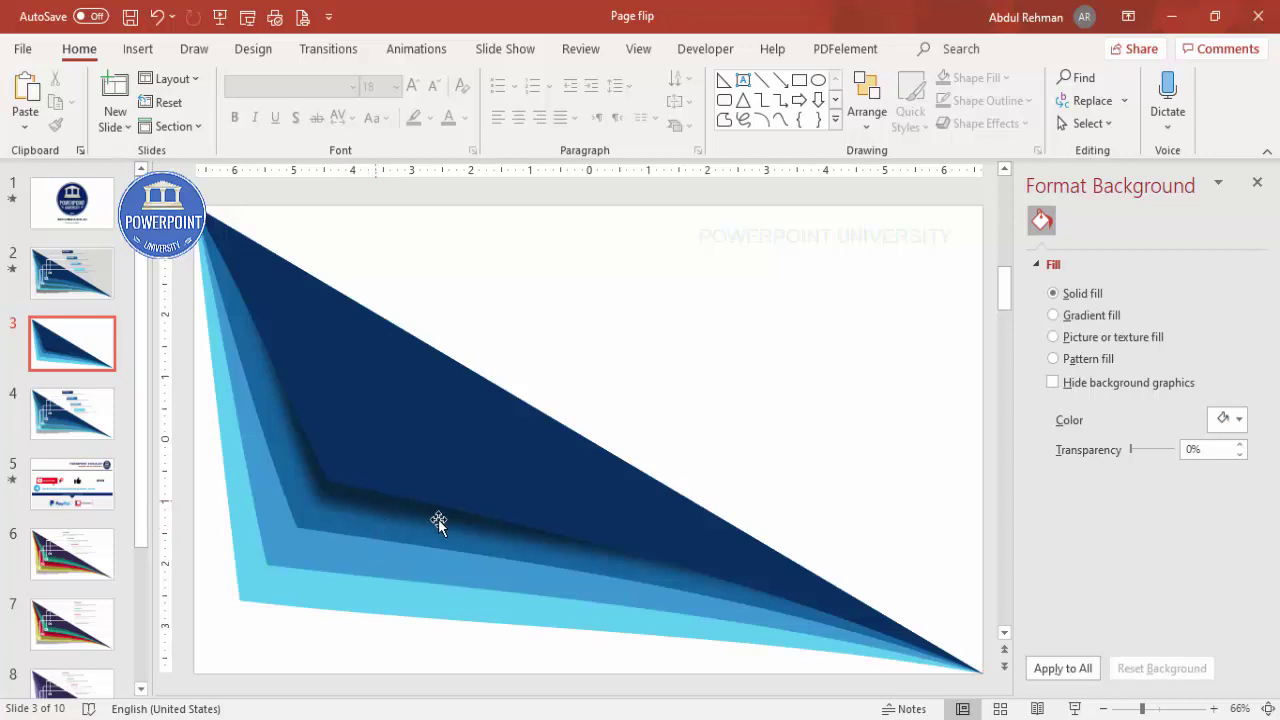
Step: Shift the second shadow down-left, pin its corner to the triangle's top-left, and curve its left edge
left_click(351, 506)
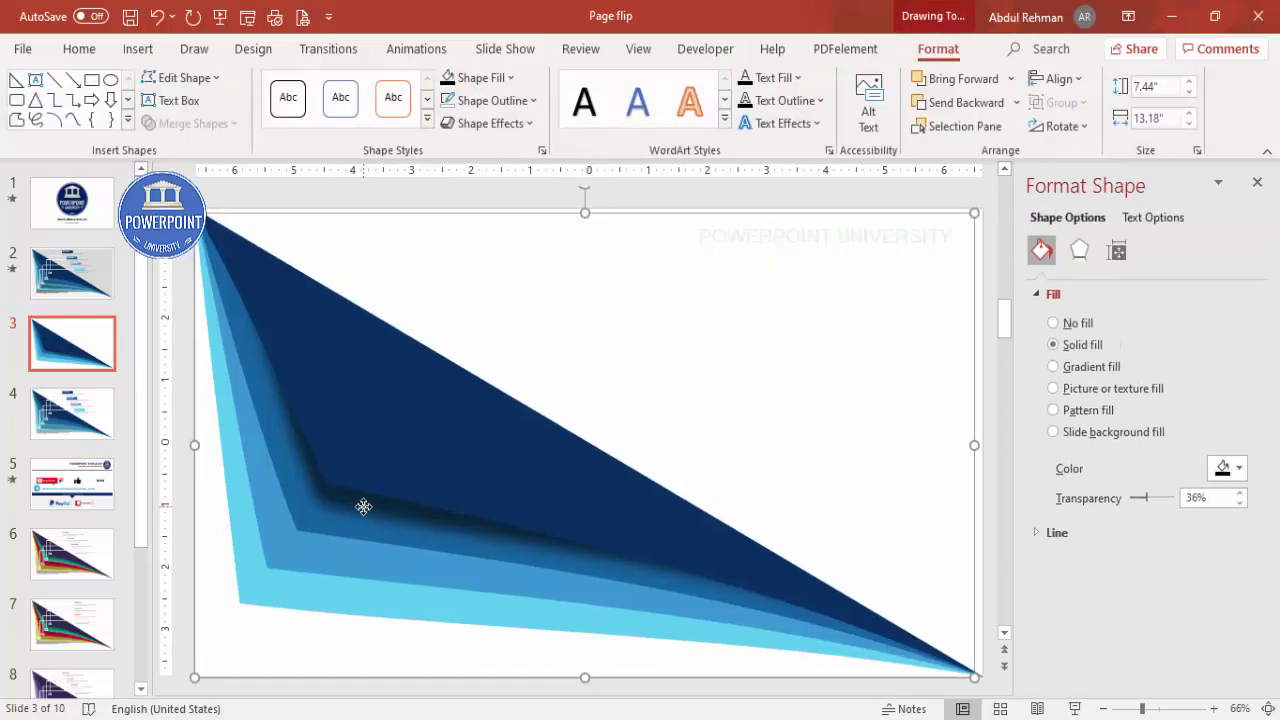
left_click_drag(363, 506, 336, 534)
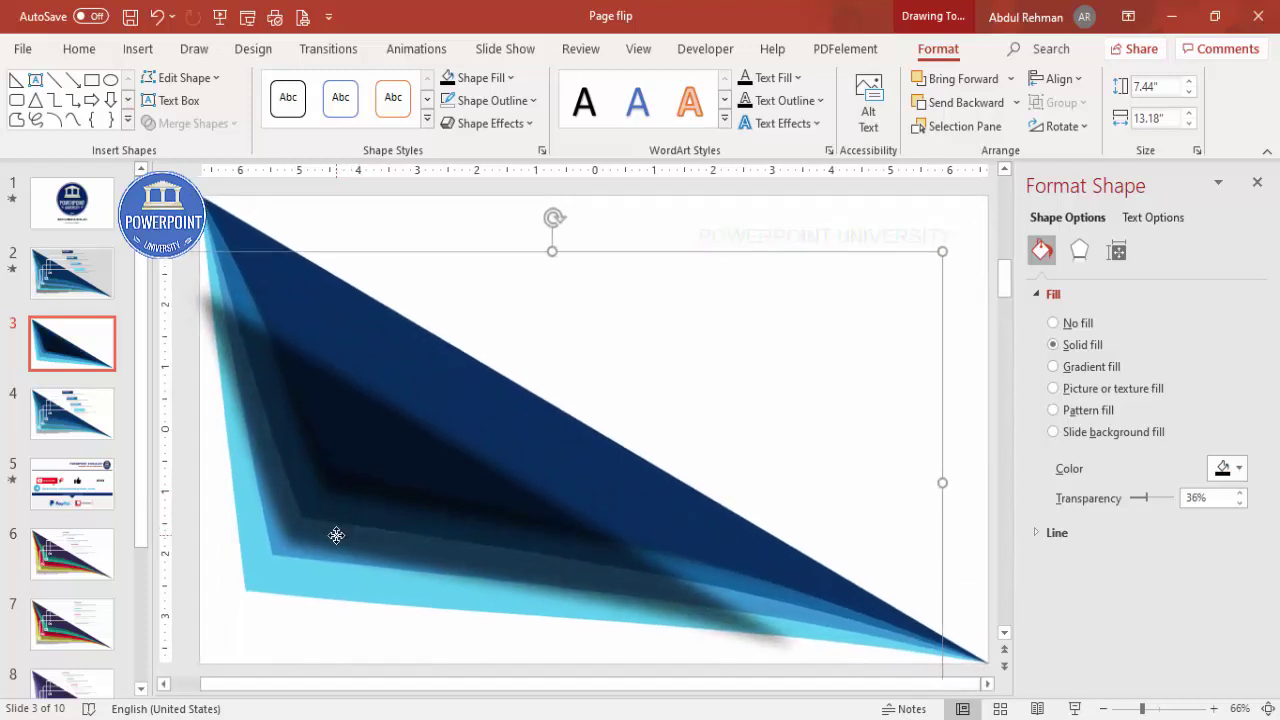
right_click(338, 530)
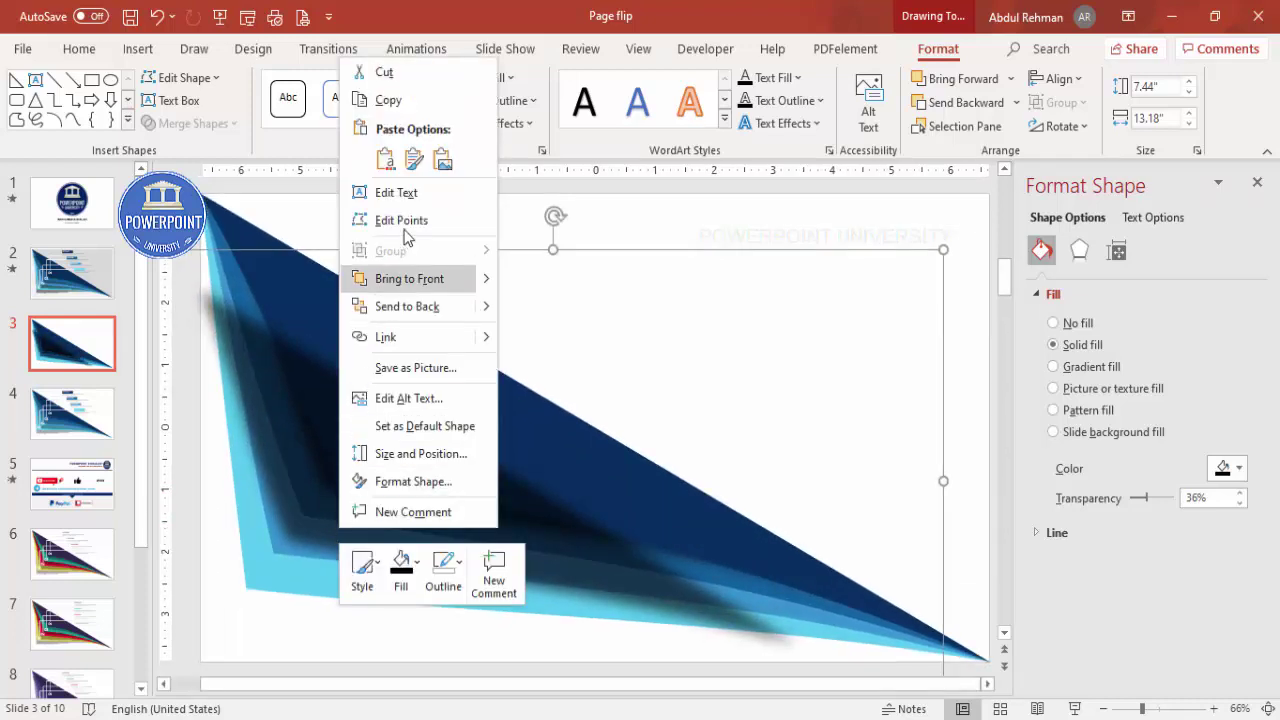
left_click(400, 217)
left_click(164, 684)
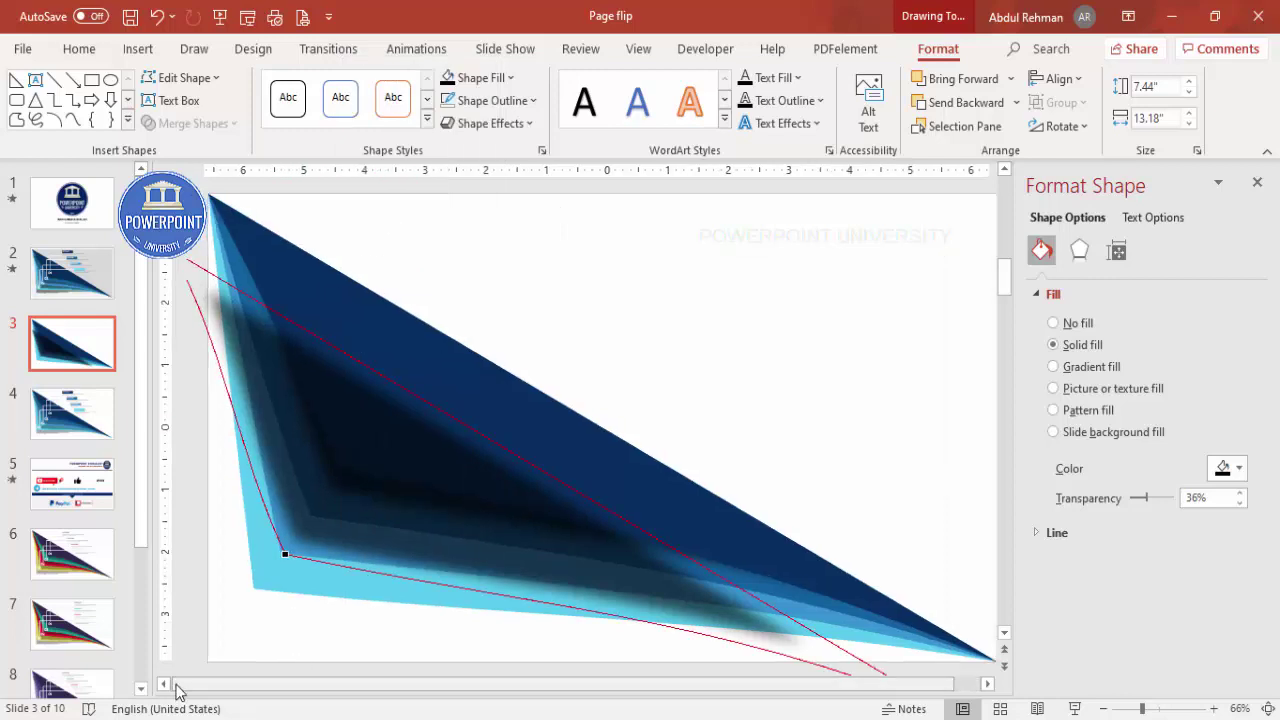
left_click_drag(190, 252, 229, 198)
mouse_move(245, 289)
left_mouse_down()
mouse_move(220, 268)
mouse_move(227, 291)
left_mouse_up()
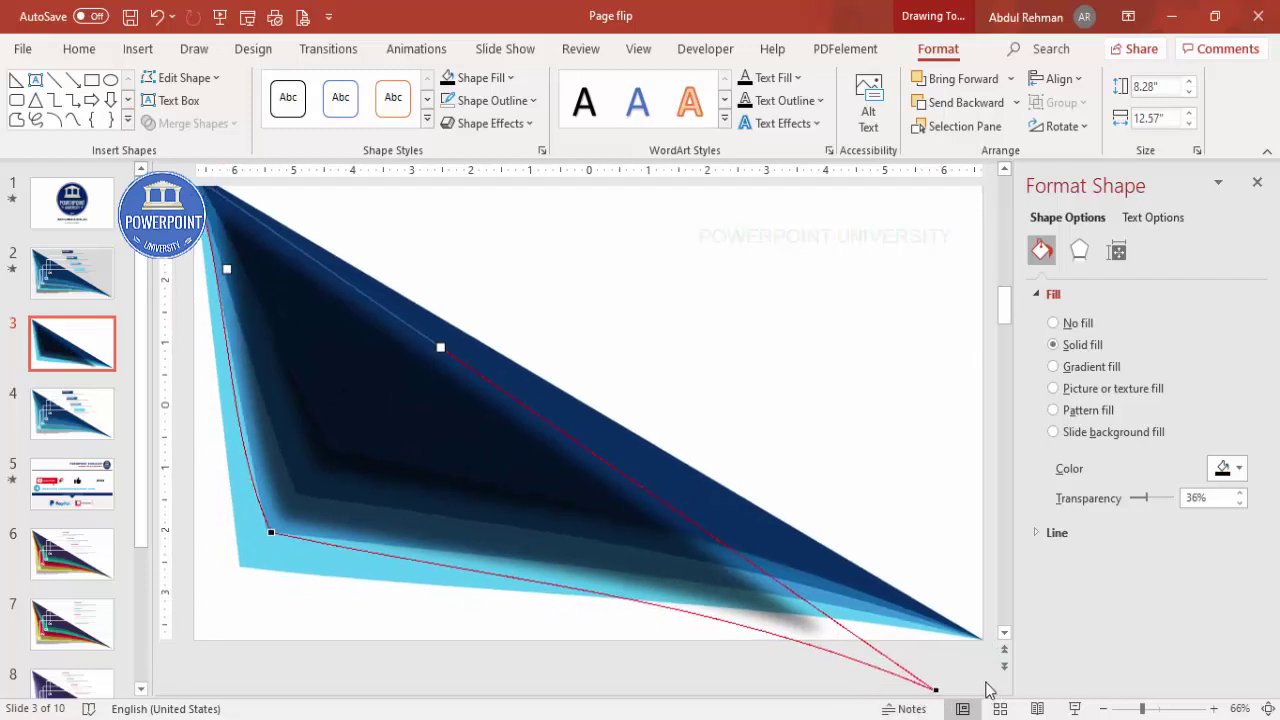
Step: Fit the second shadow to the right tip and lower edge, then send it one layer back
scroll(996, 700, "down", 1)
left_click_drag(934, 691, 980, 626)
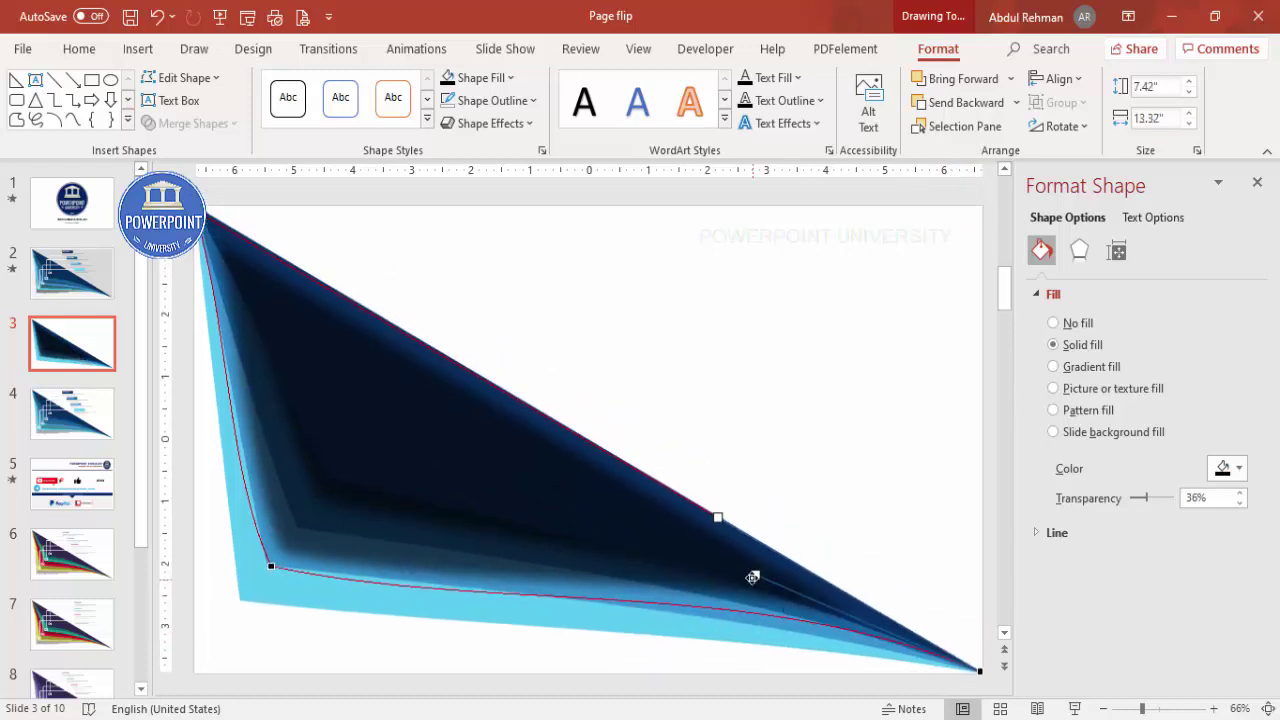
left_click_drag(757, 578, 754, 613)
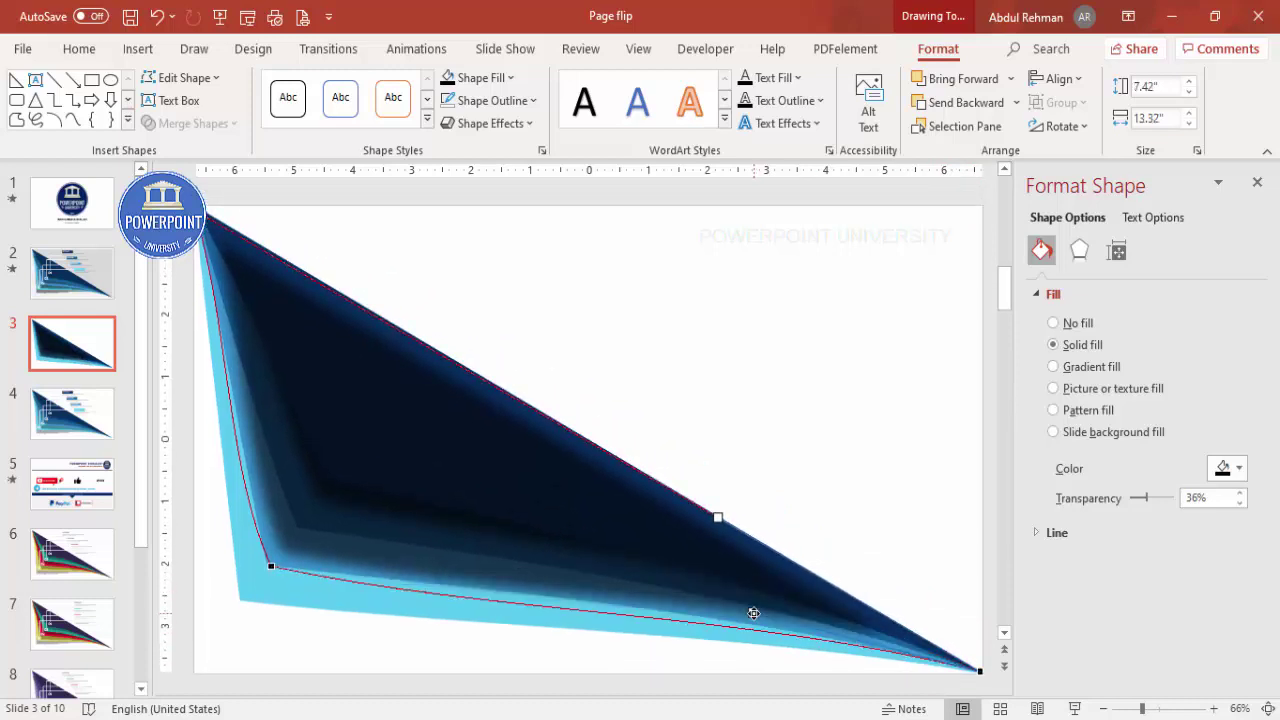
left_click(274, 560)
left_click_drag(228, 476, 245, 463)
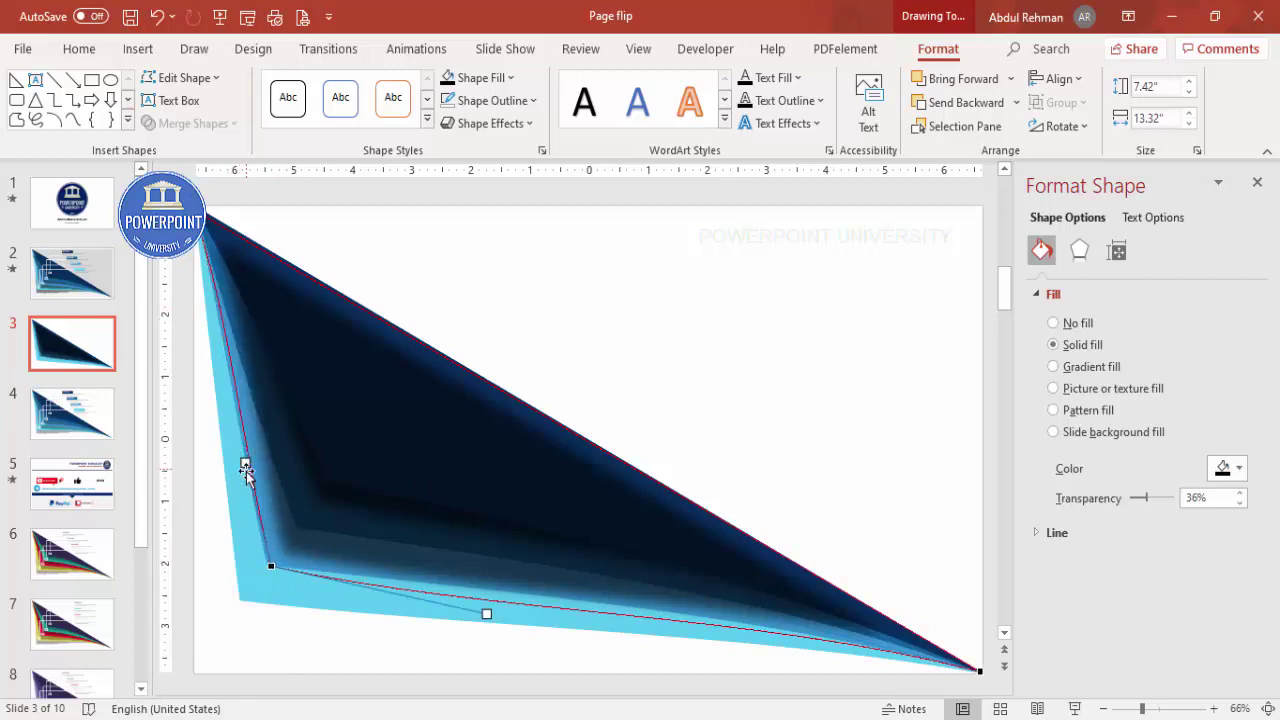
left_click(968, 104)
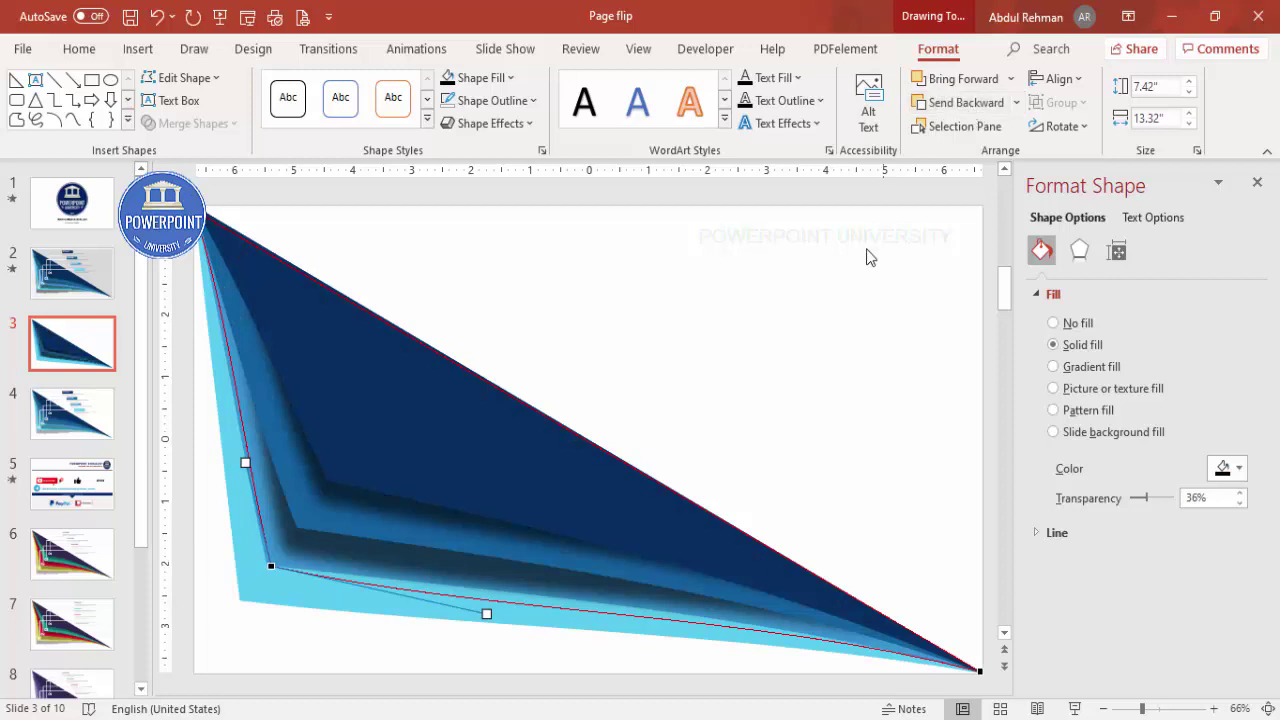
left_click(697, 408)
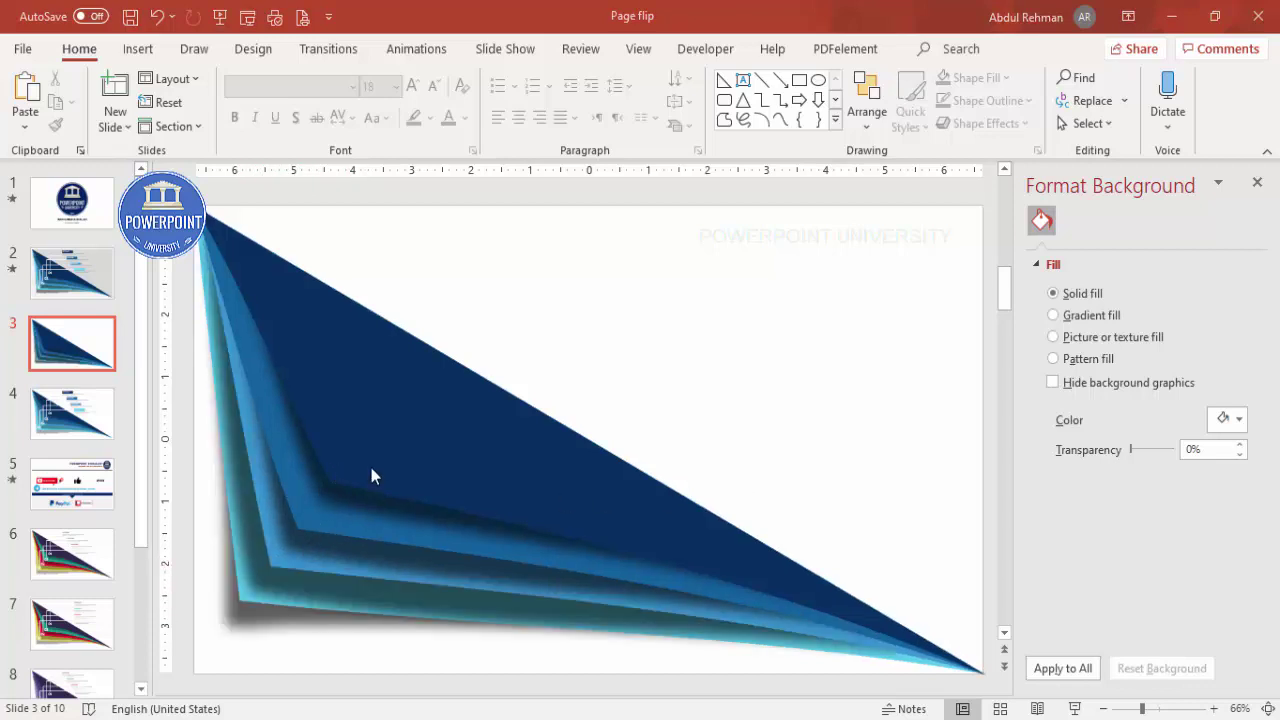
Step: Add a centred, white, bold 28 pt '01' label on the navy layer's corner
left_click(142, 52)
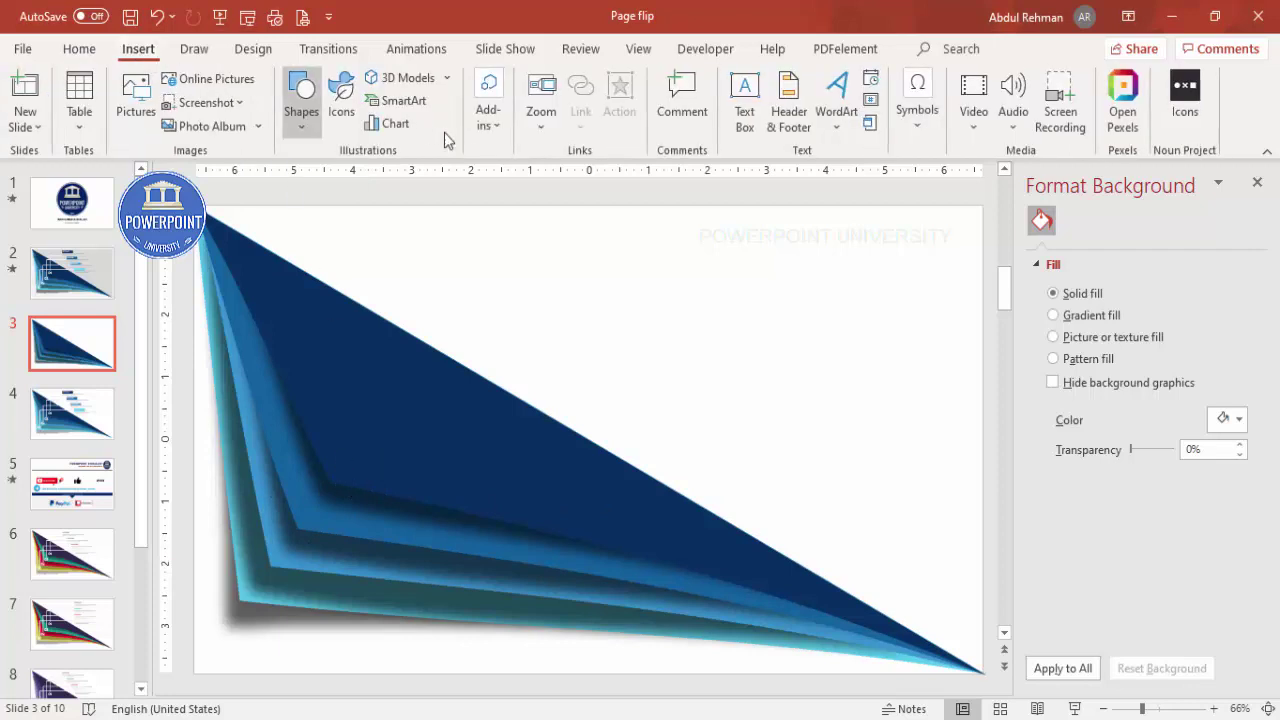
left_click(744, 100)
left_click(566, 332)
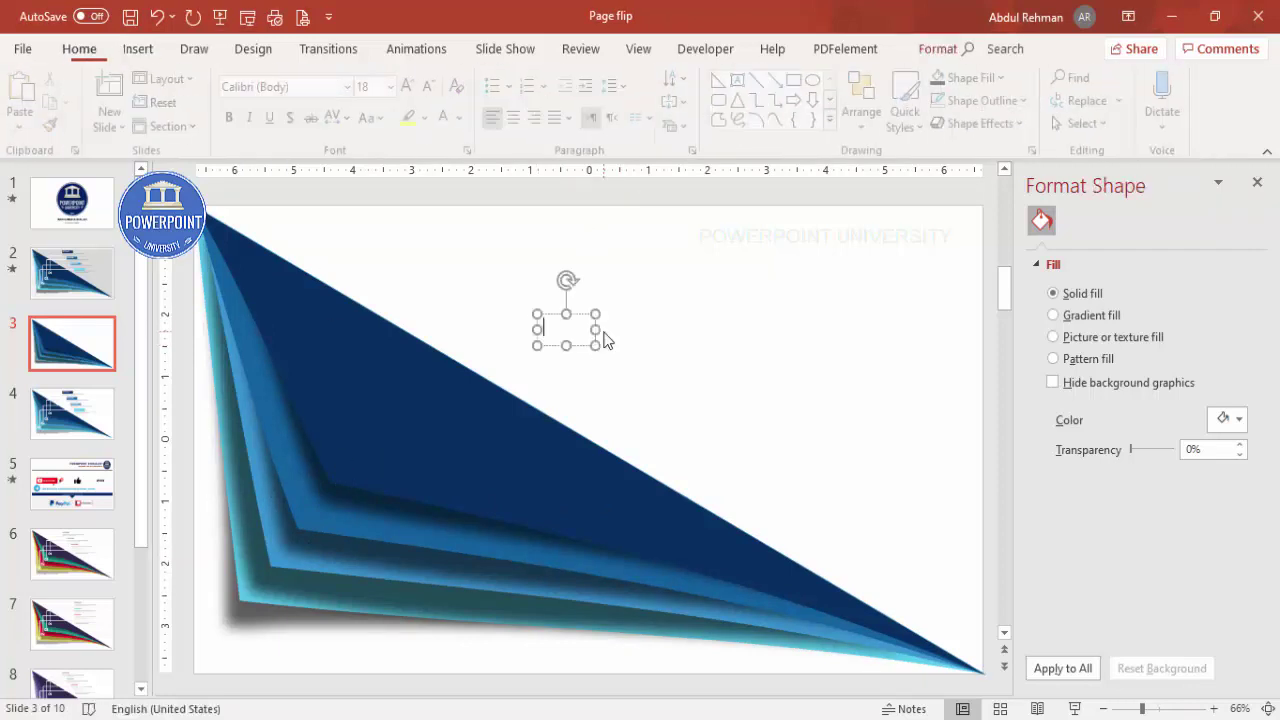
left_click(580, 315)
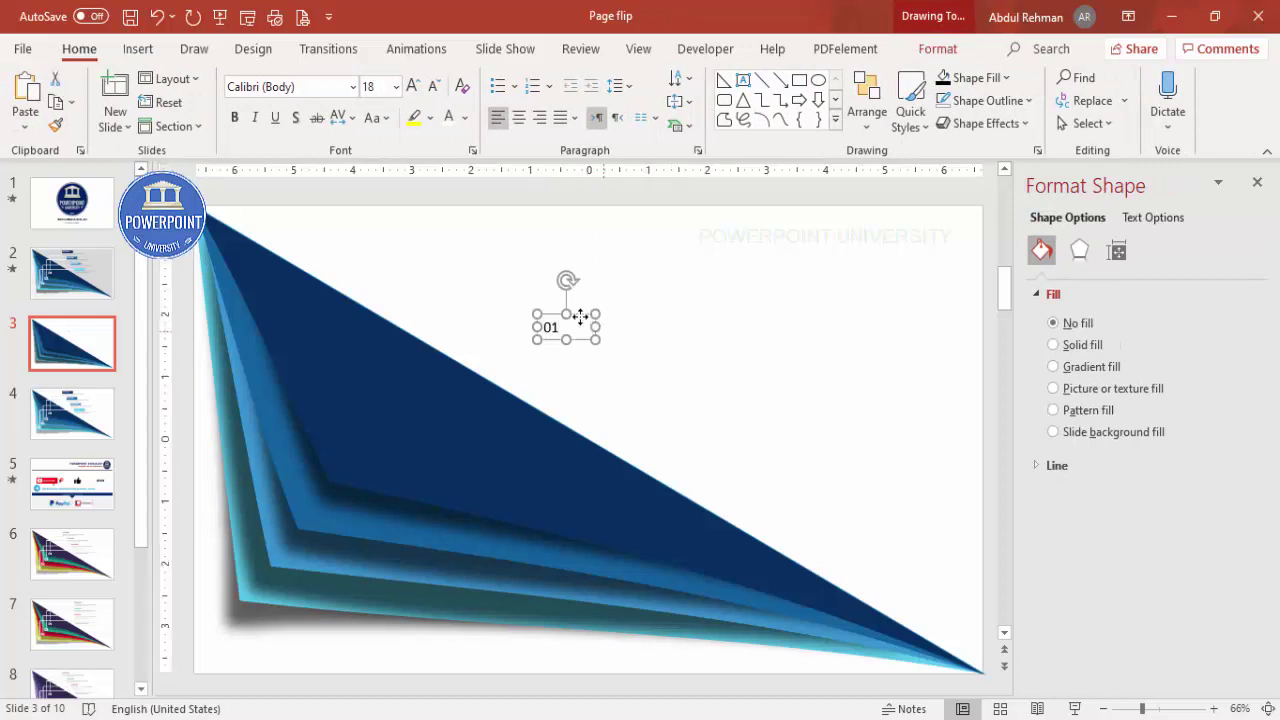
left_click(518, 118)
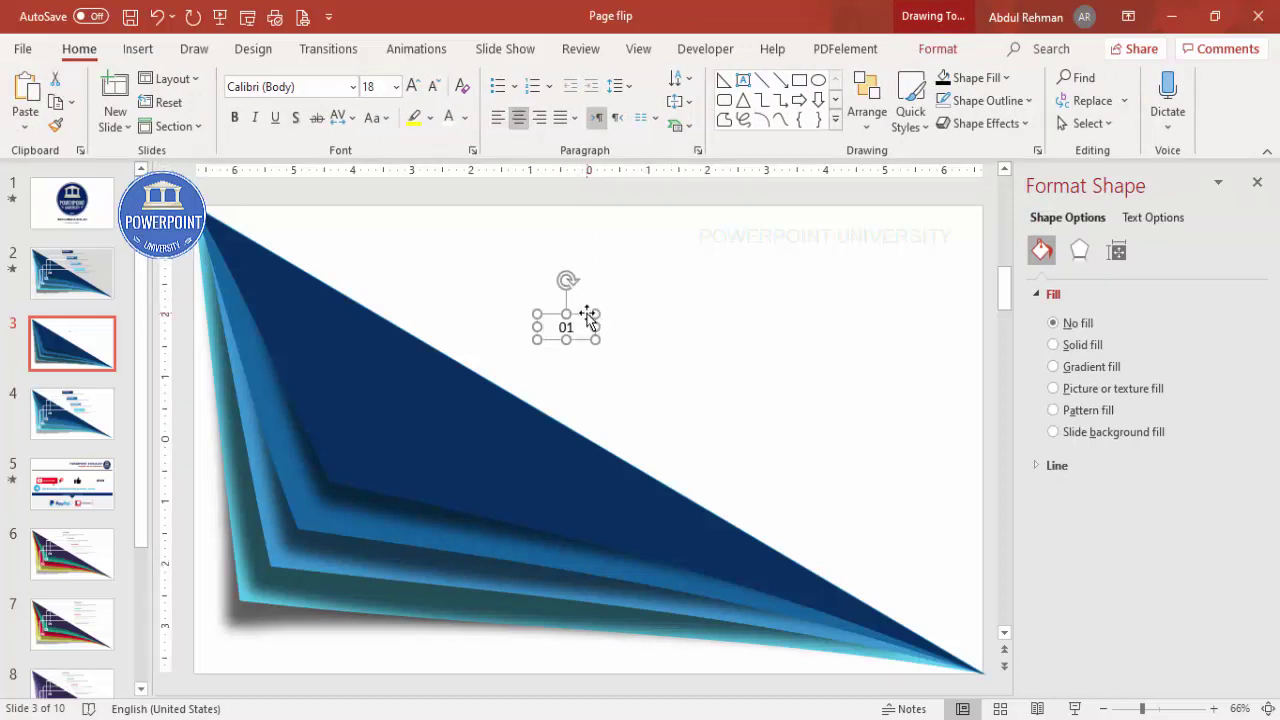
left_click_drag(590, 318, 371, 448)
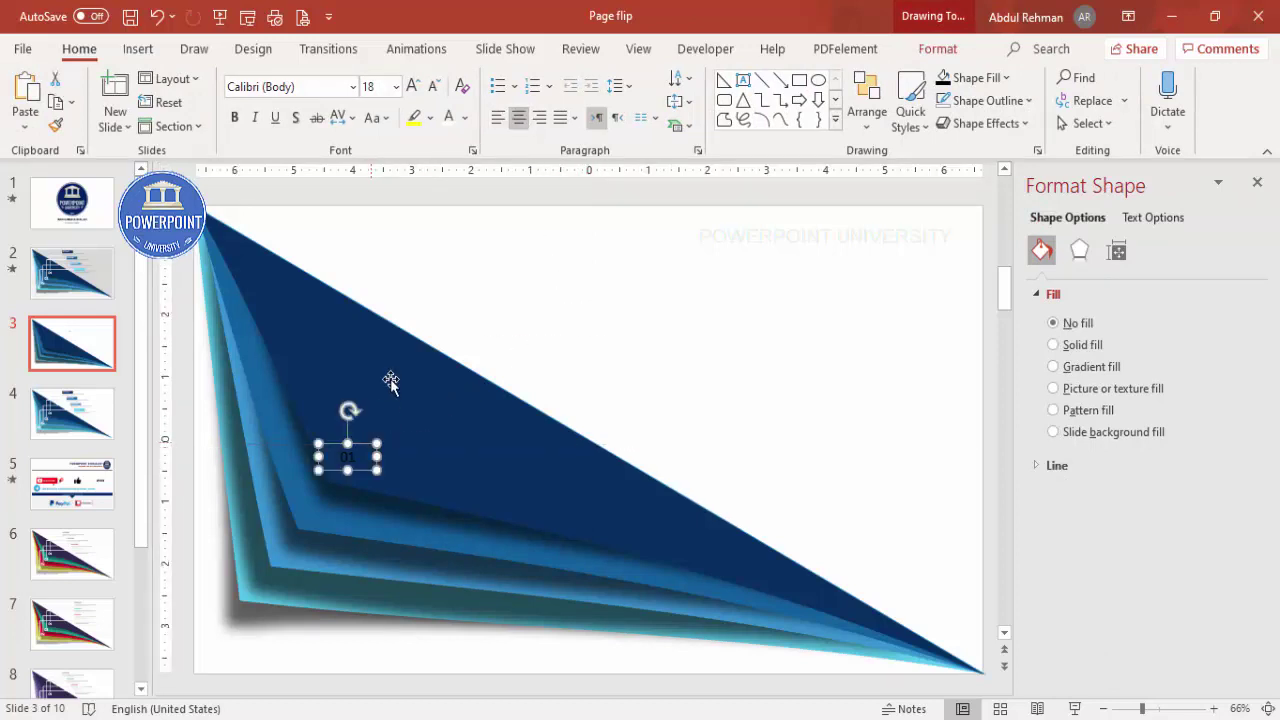
left_click(452, 117)
left_click(234, 117)
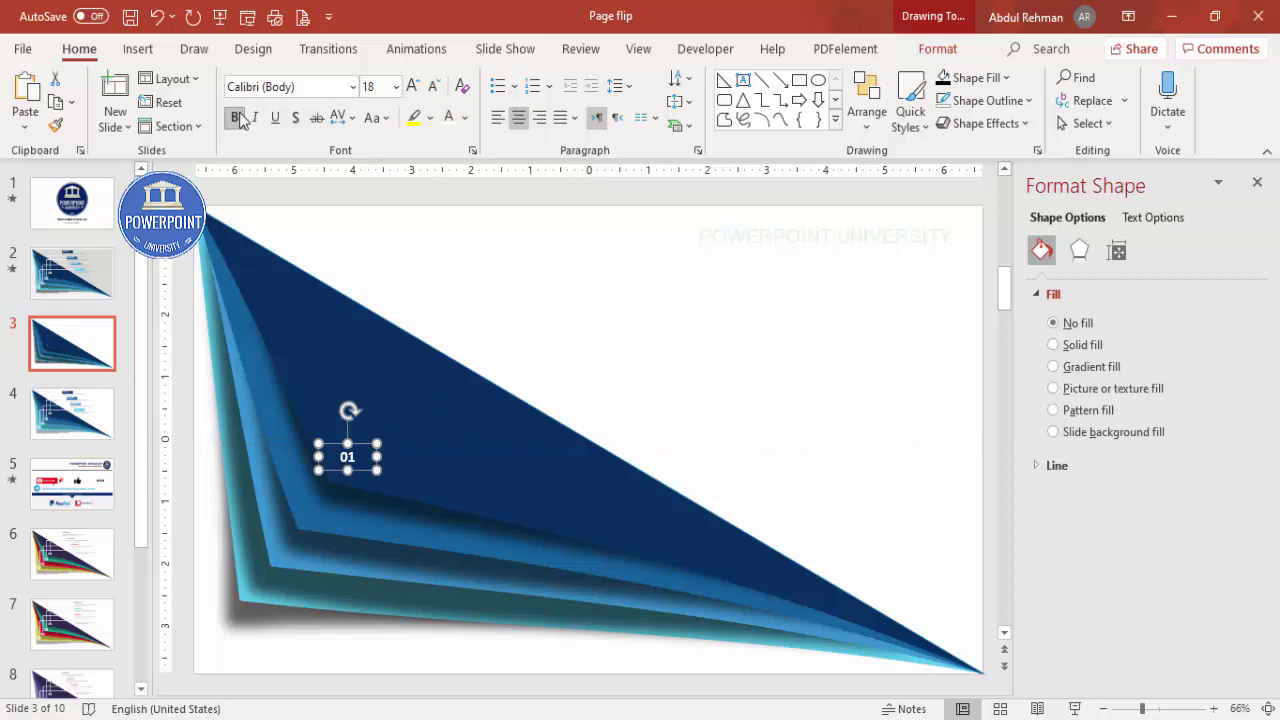
left_click(414, 88)
left_click(414, 88)
left_click(414, 88)
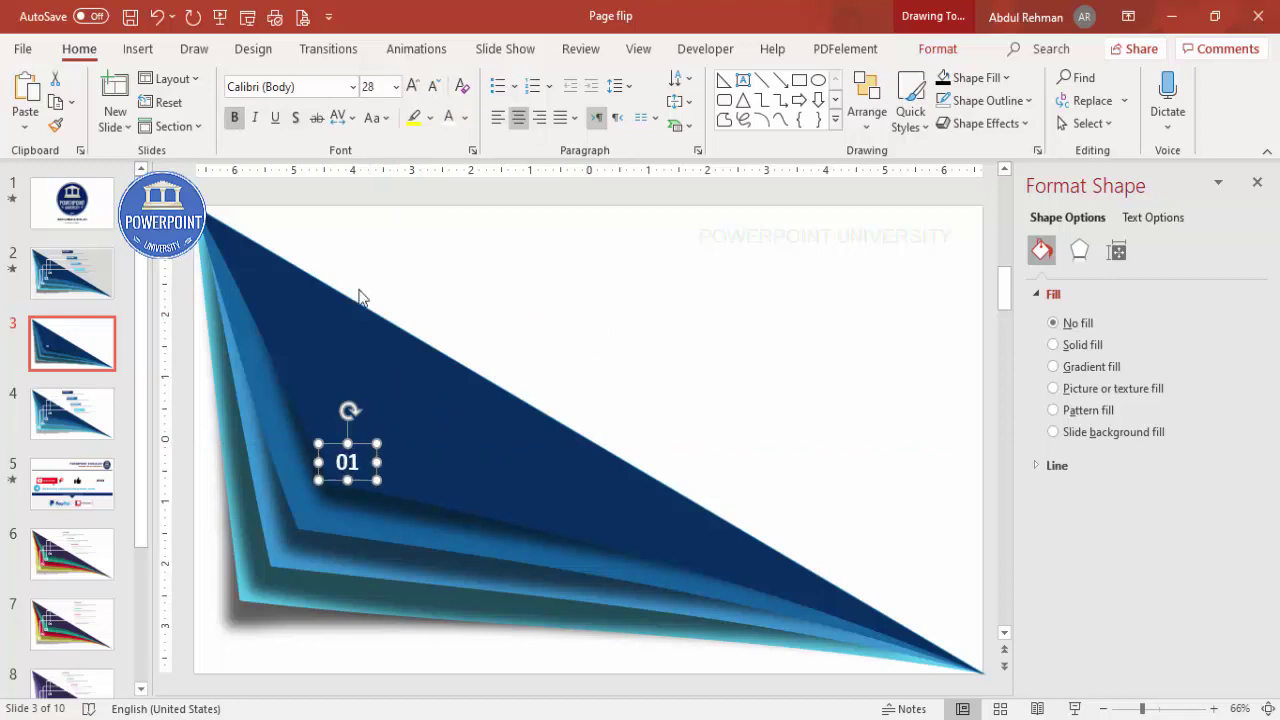
Step: Copy the 01 label onto the lower layers and renumber the copies 02, 03 and 04
left_click(362, 446, "ctrl")
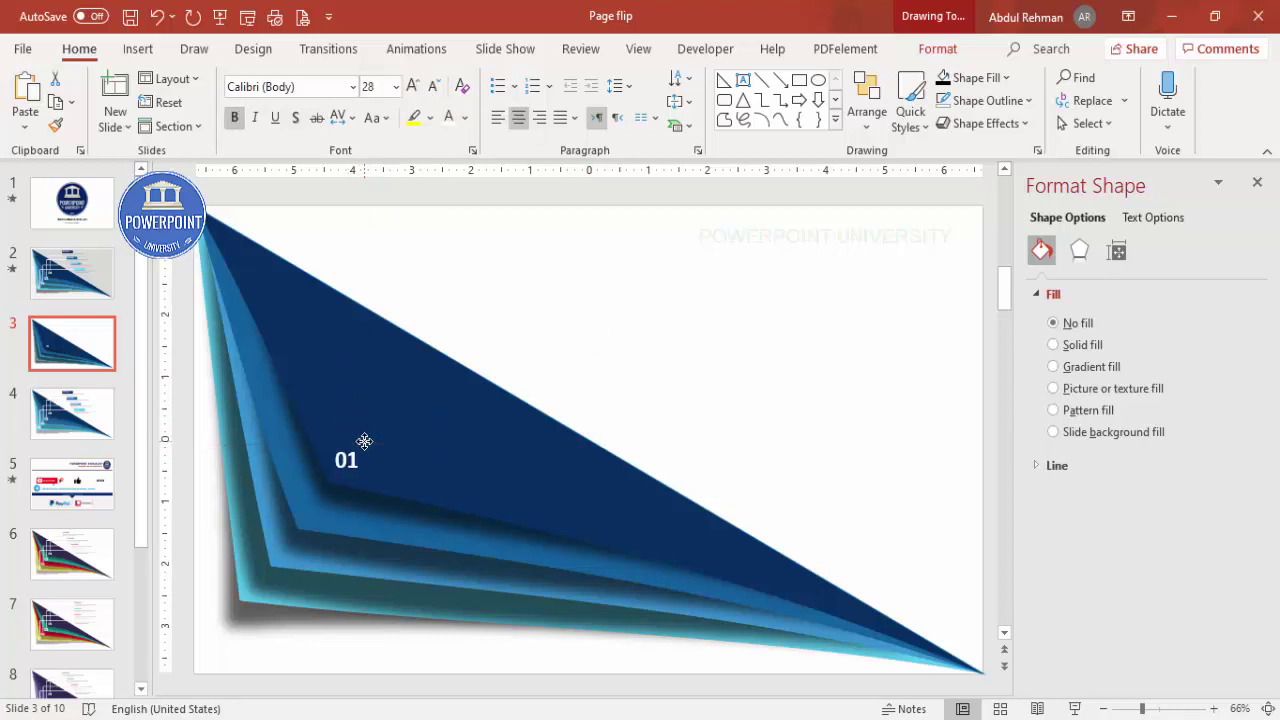
left_click(367, 441, "ctrl")
left_click_drag(367, 441, 285, 576)
key("Escape")
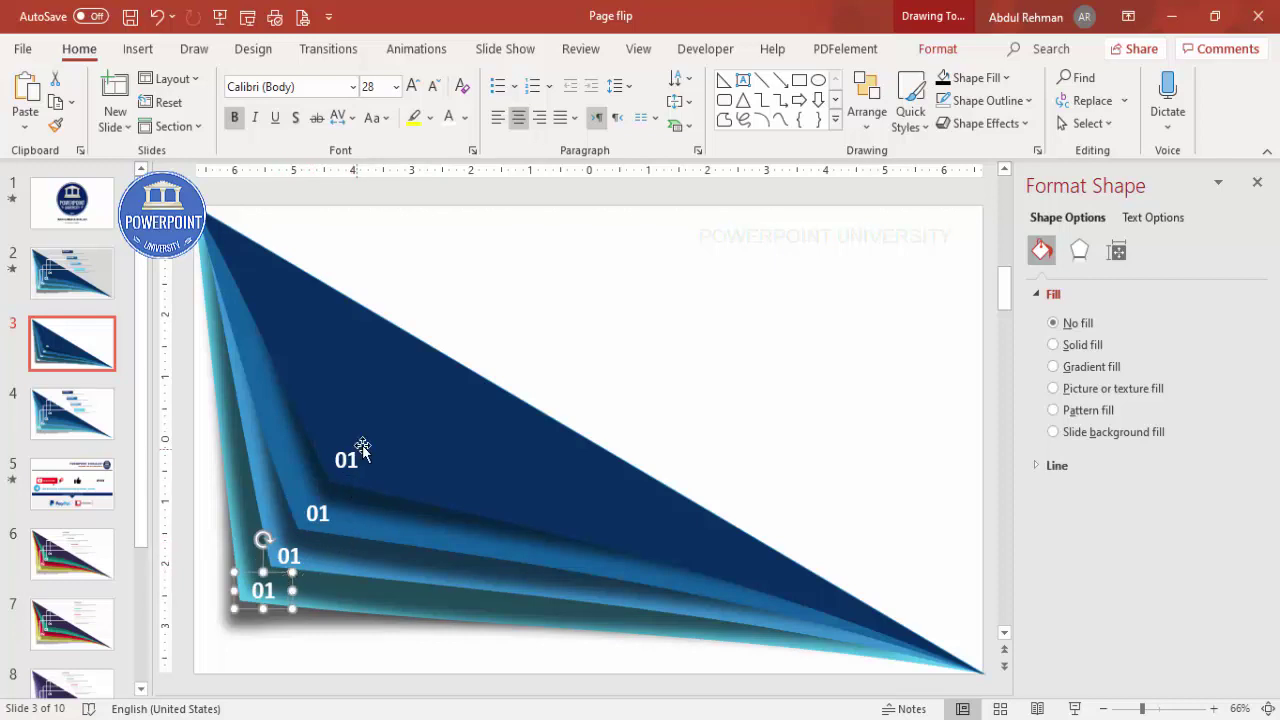
left_click(320, 511)
key("BackSpace")
type("2")
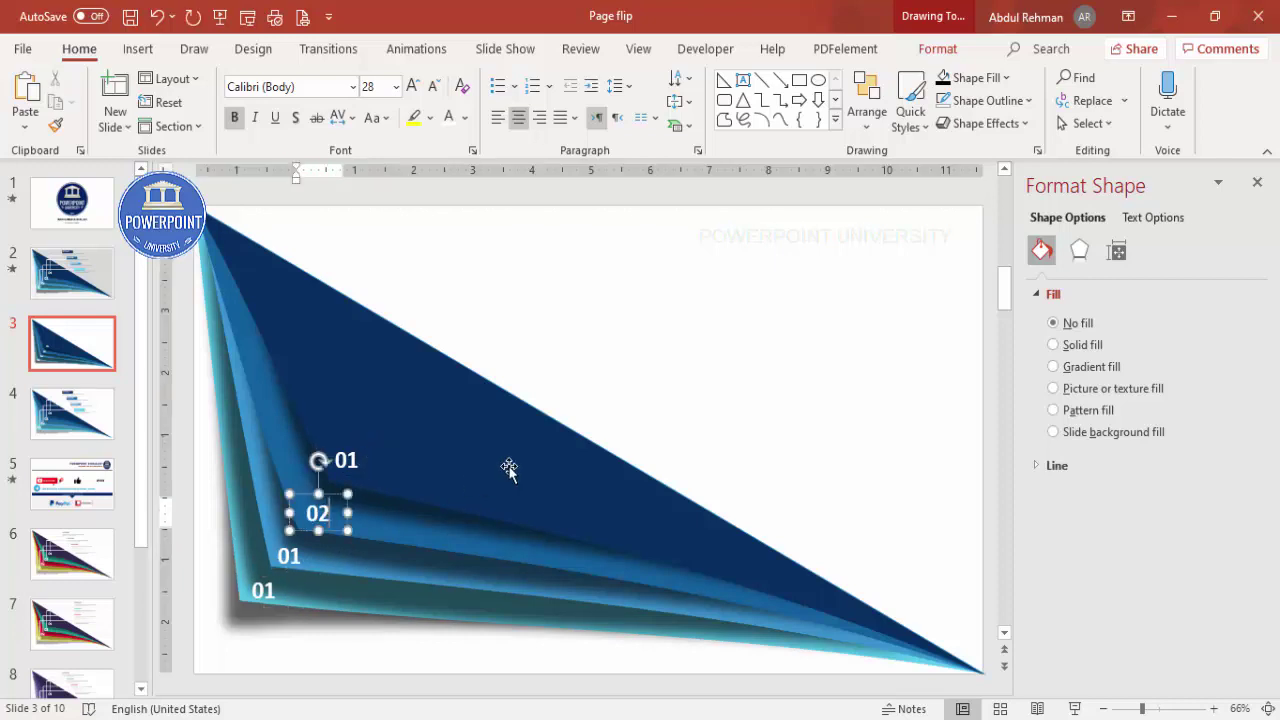
left_click(290, 557)
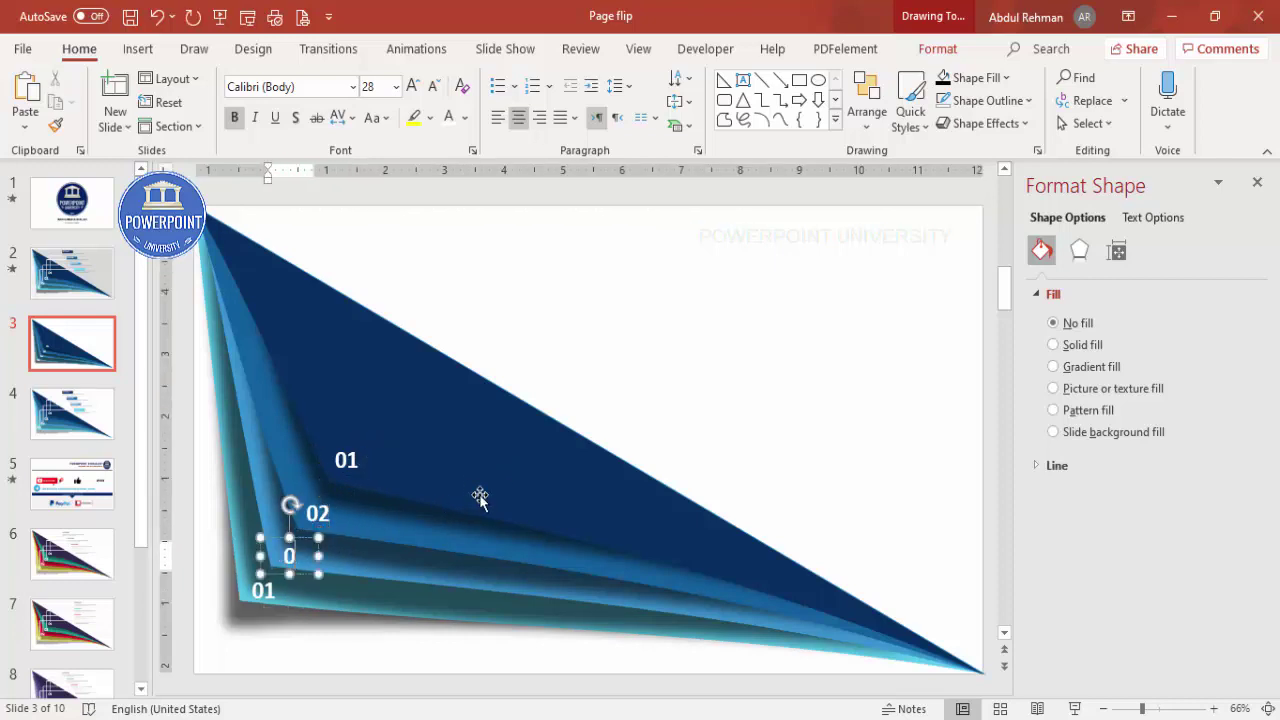
left_click(272, 590)
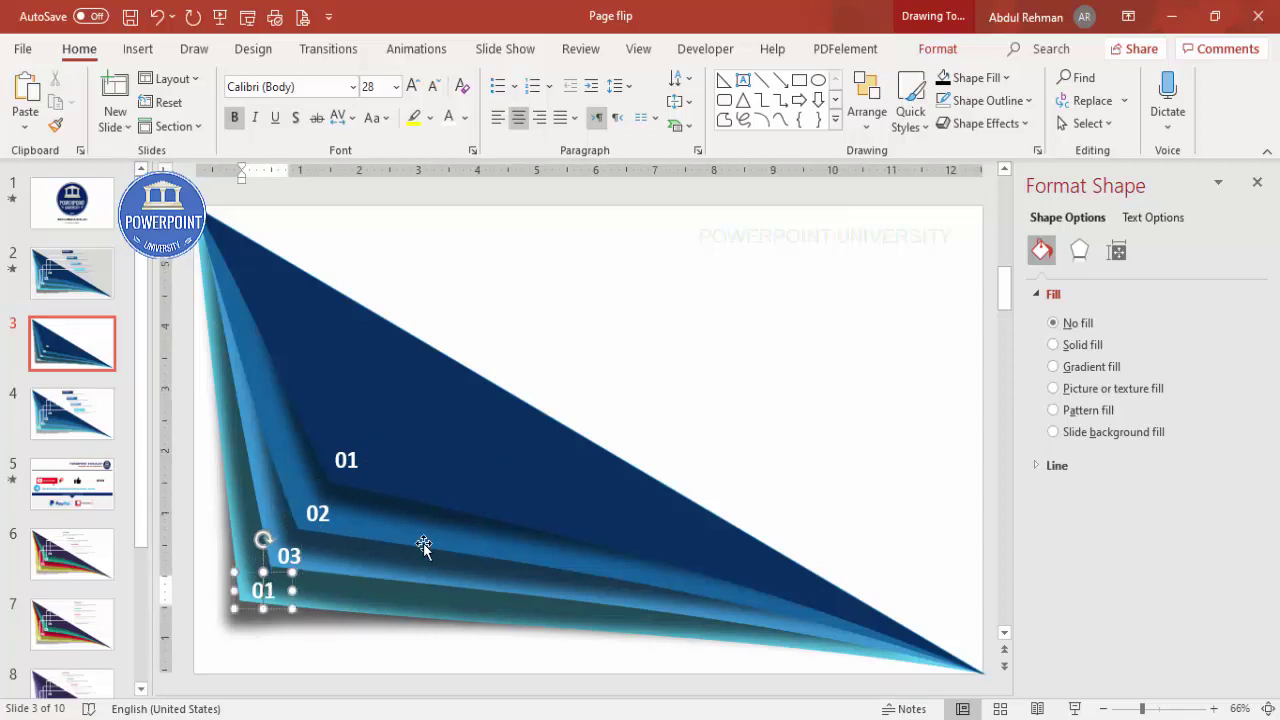
key("BackSpace")
type("4")
left_click(628, 302)
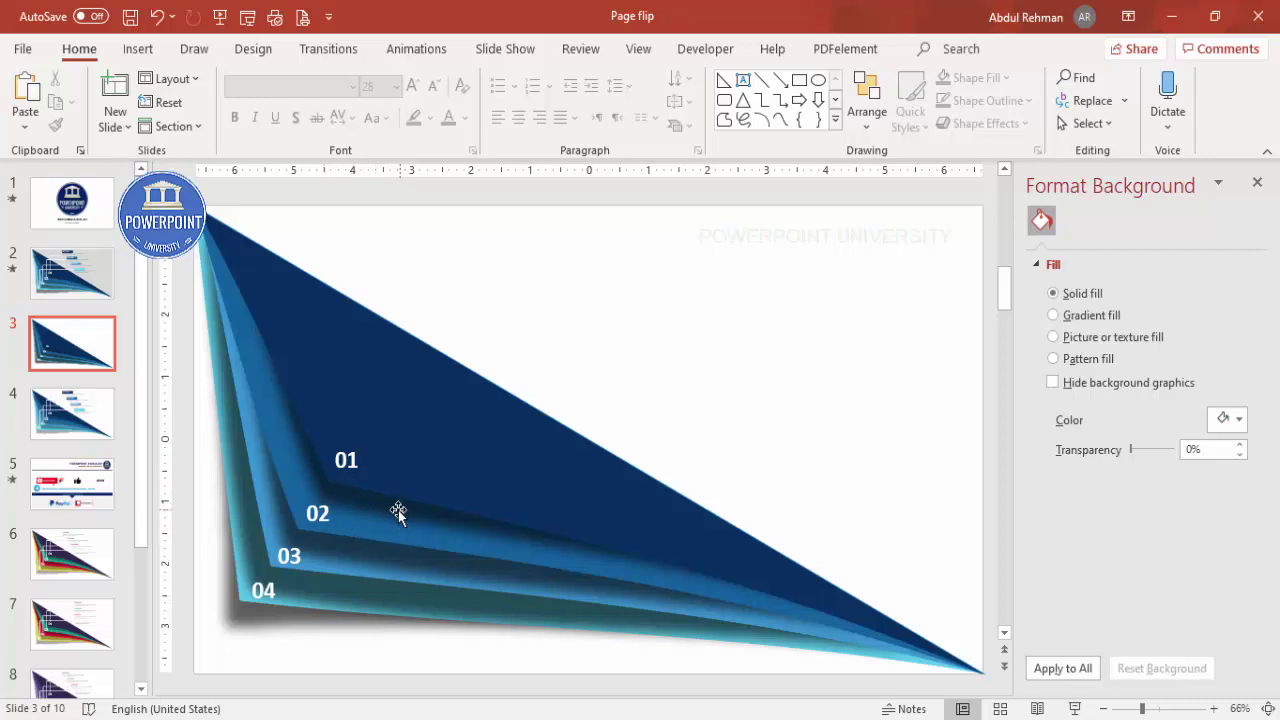
Step: Shift the navy 01 and blue 02 layers, with their labels, up and to the right
left_click(352, 461)
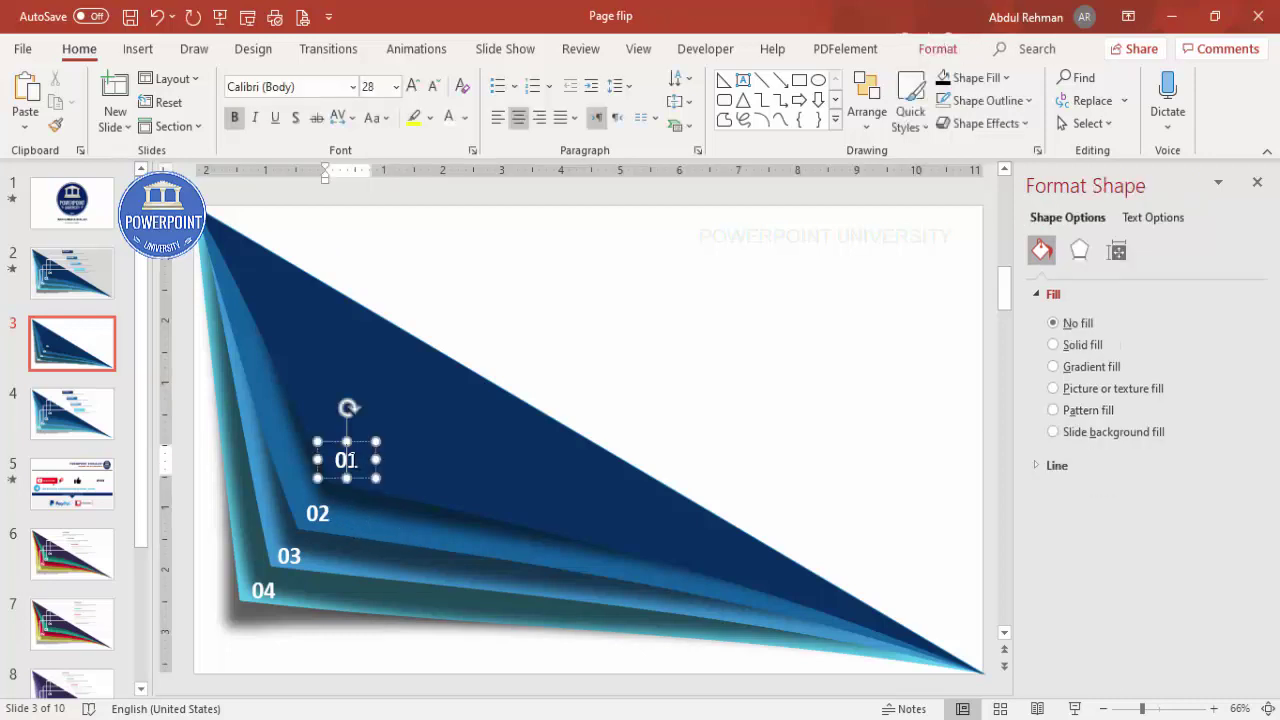
left_click(361, 500, "shift")
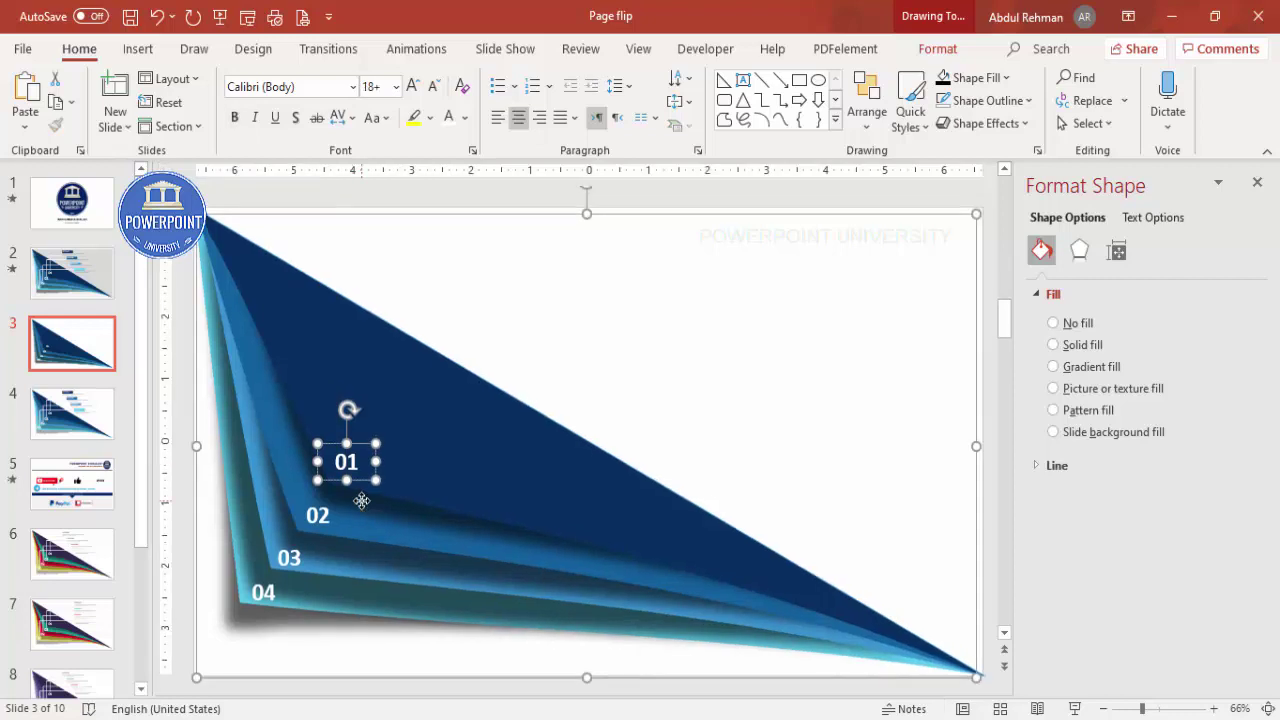
left_click_drag(423, 457, 619, 431)
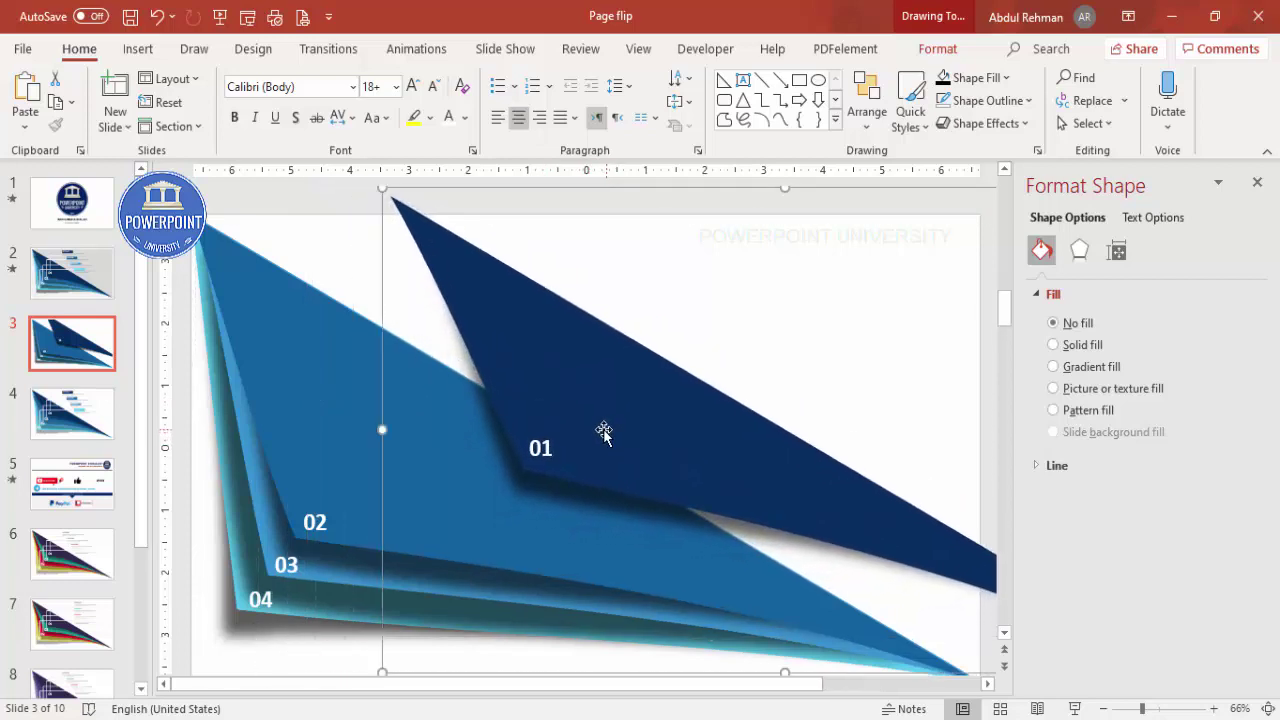
left_click(341, 471)
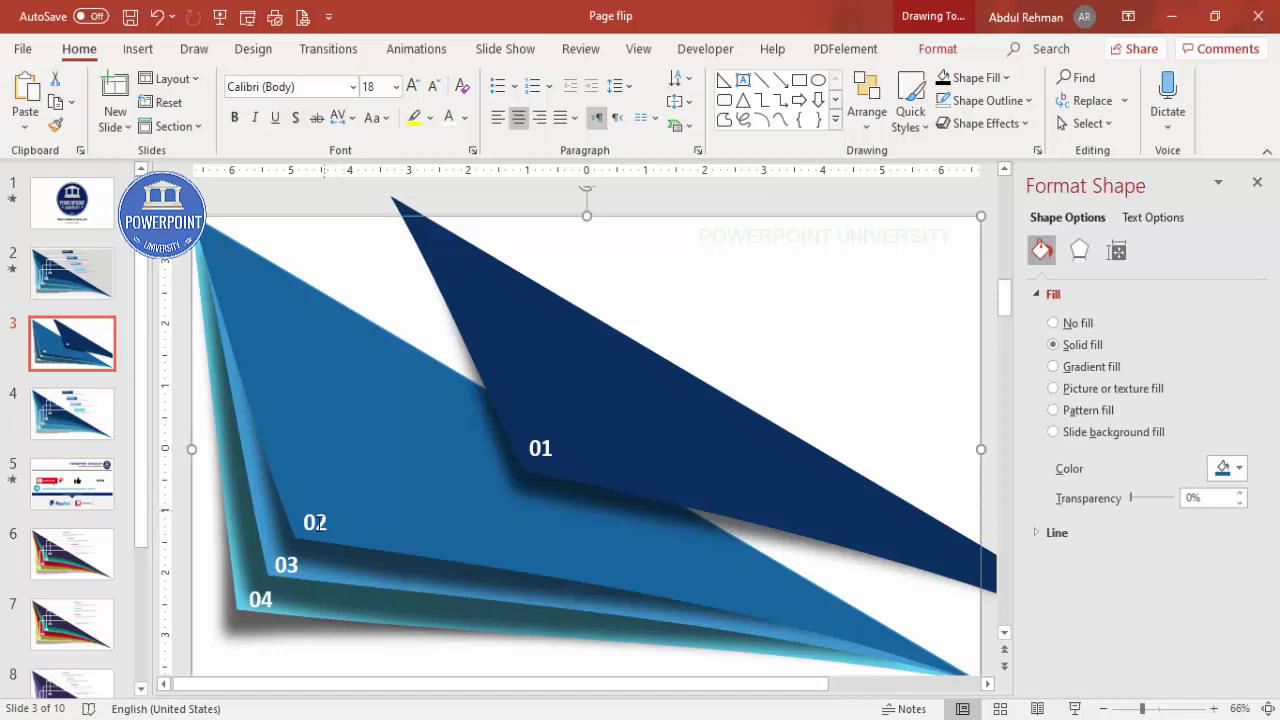
left_click(315, 522)
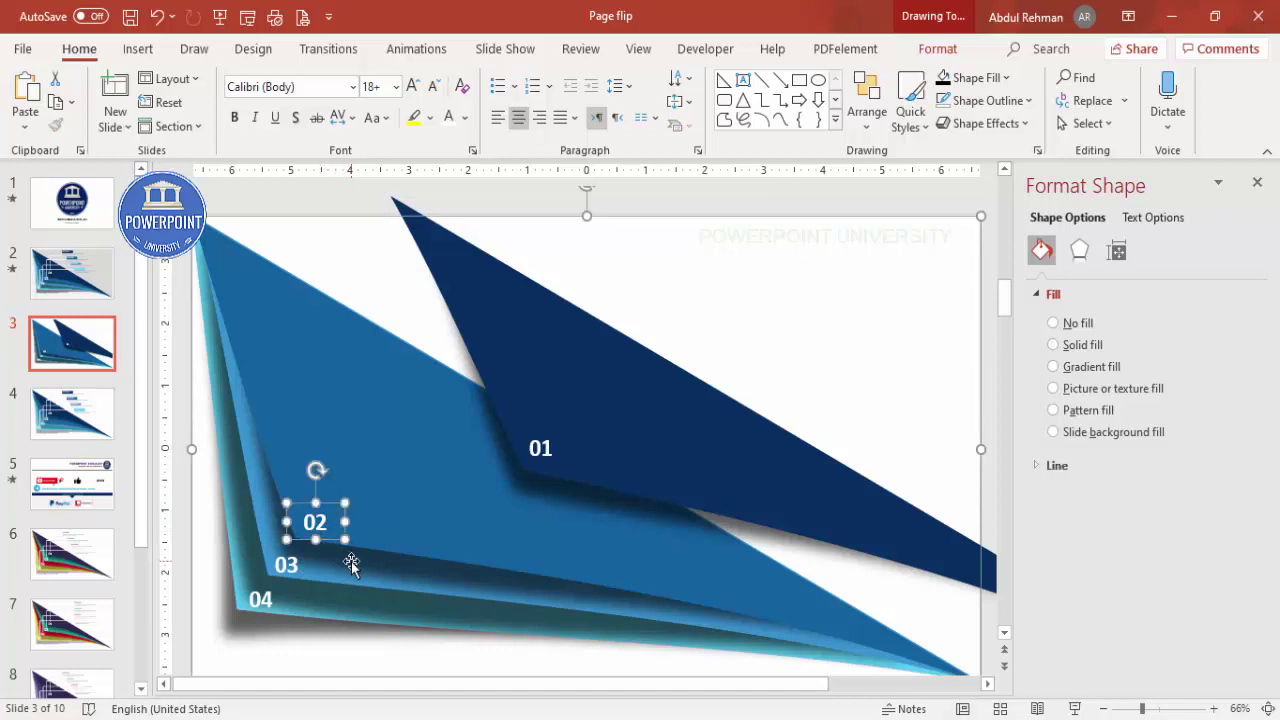
left_click_drag(354, 483, 411, 445)
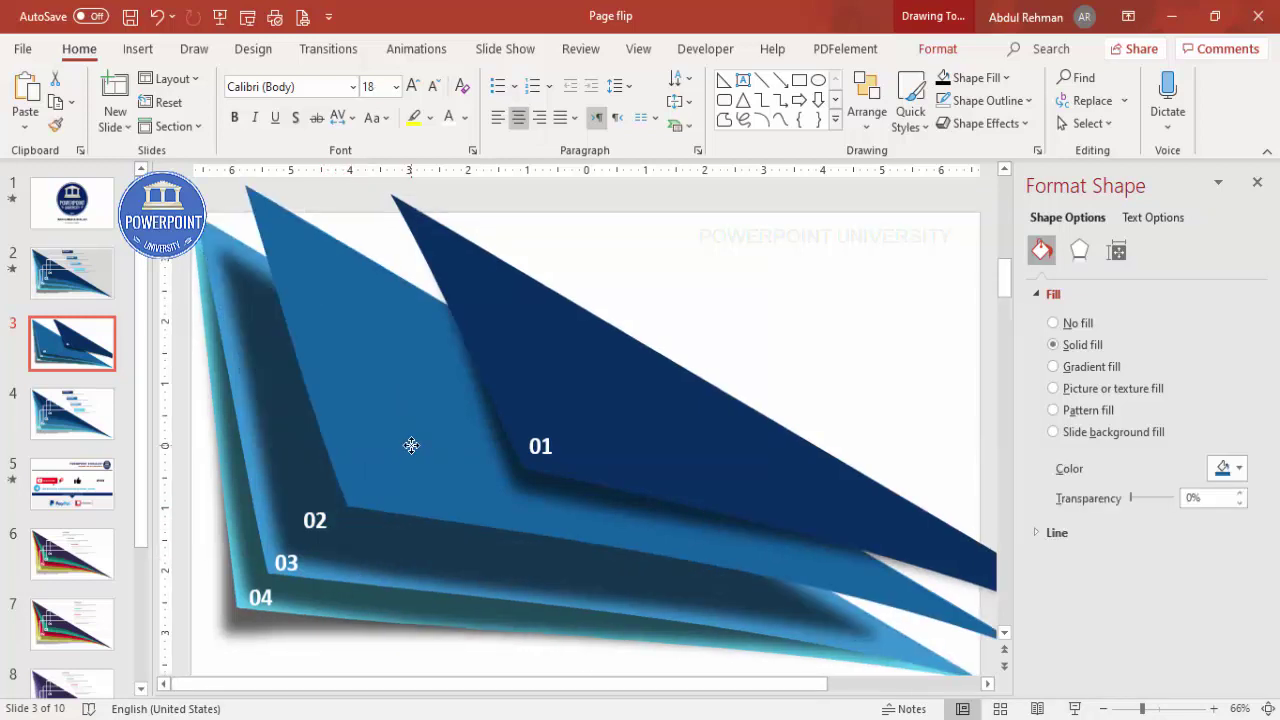
left_click(675, 312)
key("ctrl+z")
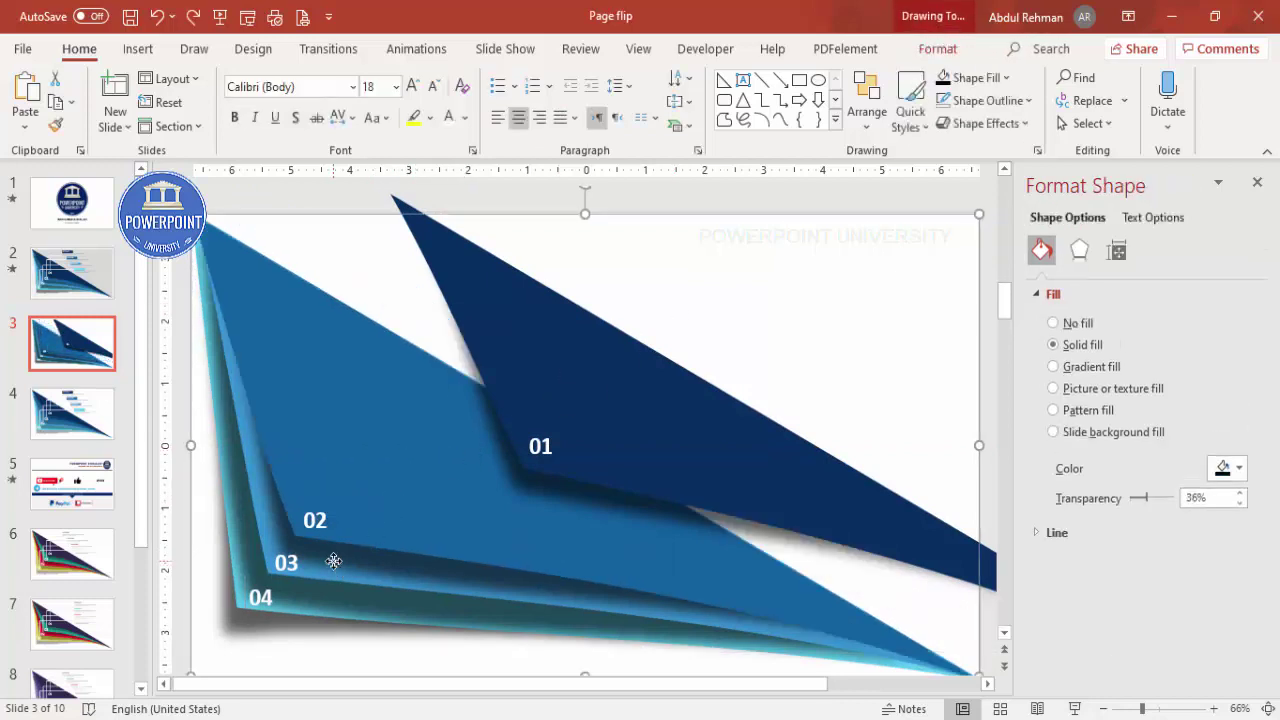
left_click(323, 520)
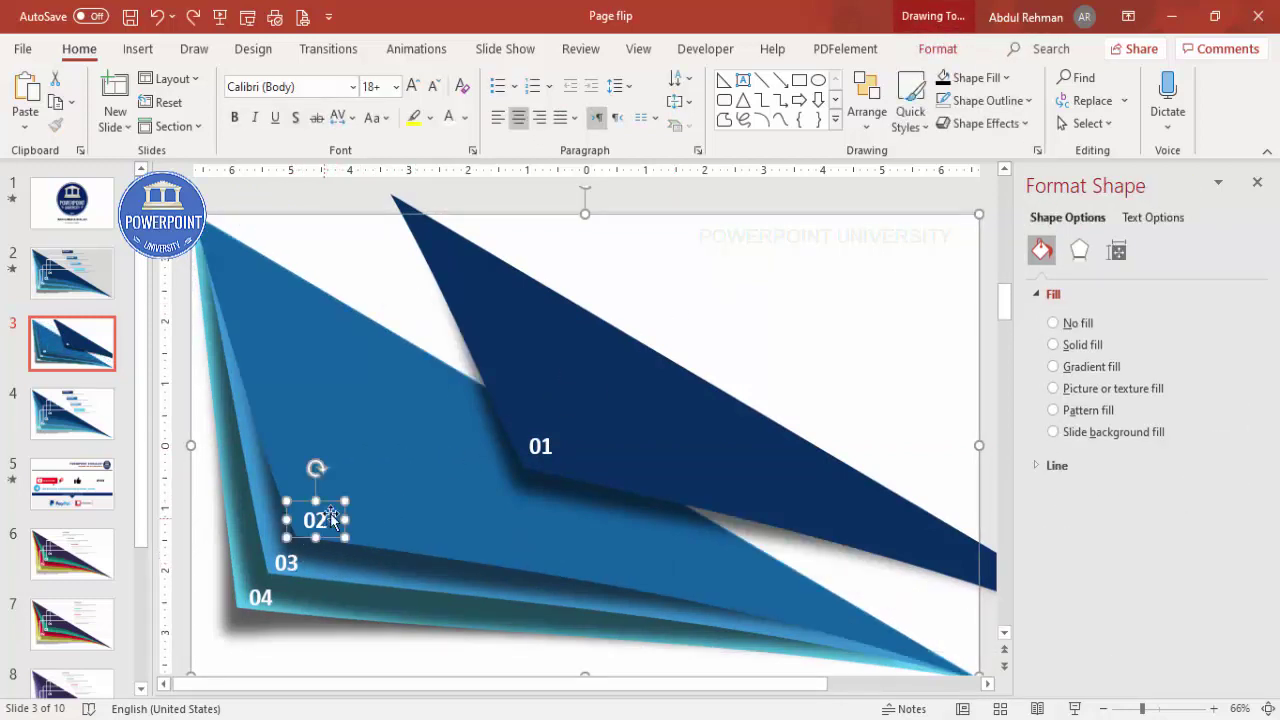
left_click_drag(358, 449, 489, 428)
key("ctrl+shift+bracketright")
Step: Move the light-blue 03 layer and its label up and to the right
left_click(286, 561)
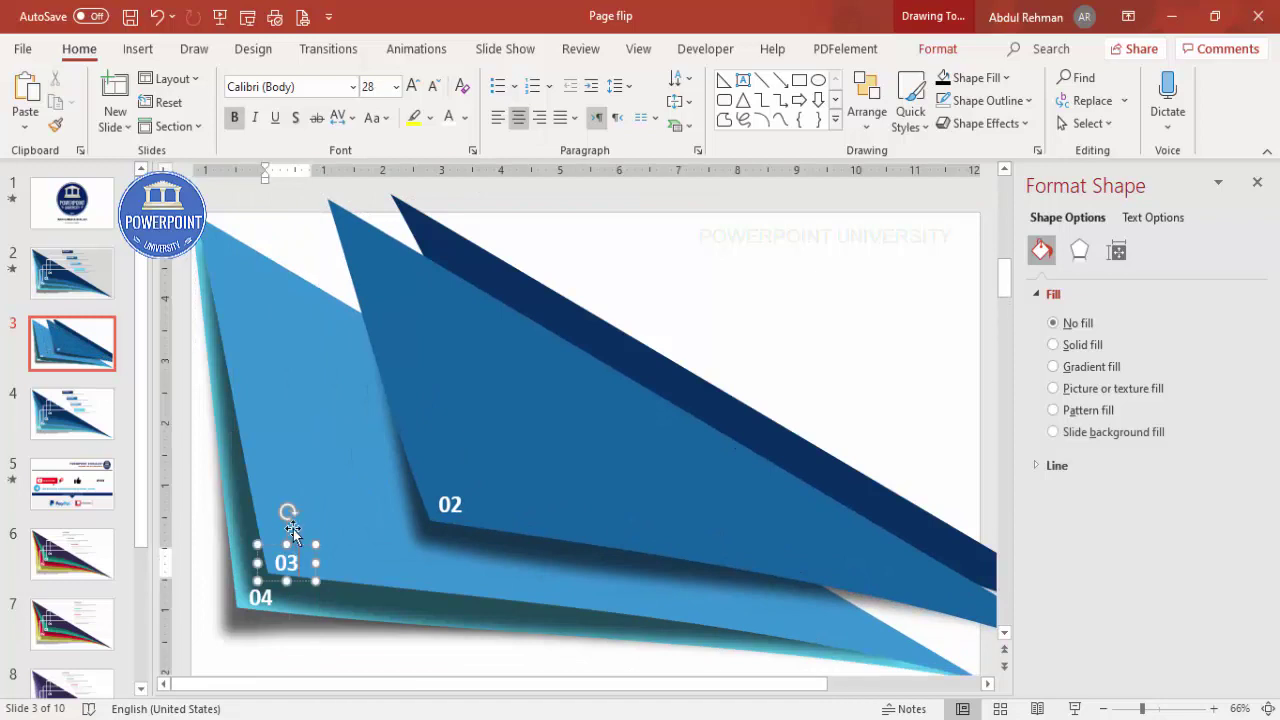
left_click(418, 588)
key("ctrl+shift+bracketright")
left_click_drag(357, 540, 431, 506)
Step: Bring the cyan 04 layer and its label to the front
left_click(300, 591)
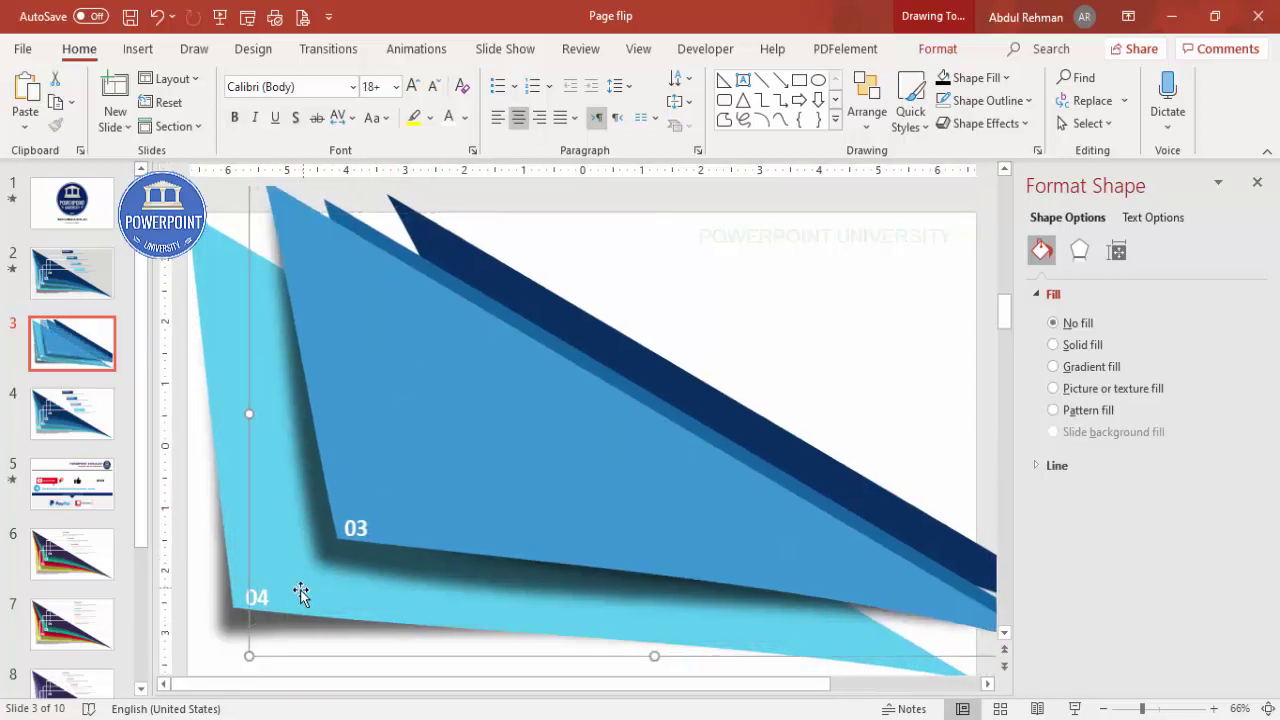
left_click(236, 604)
left_click(255, 597, "shift")
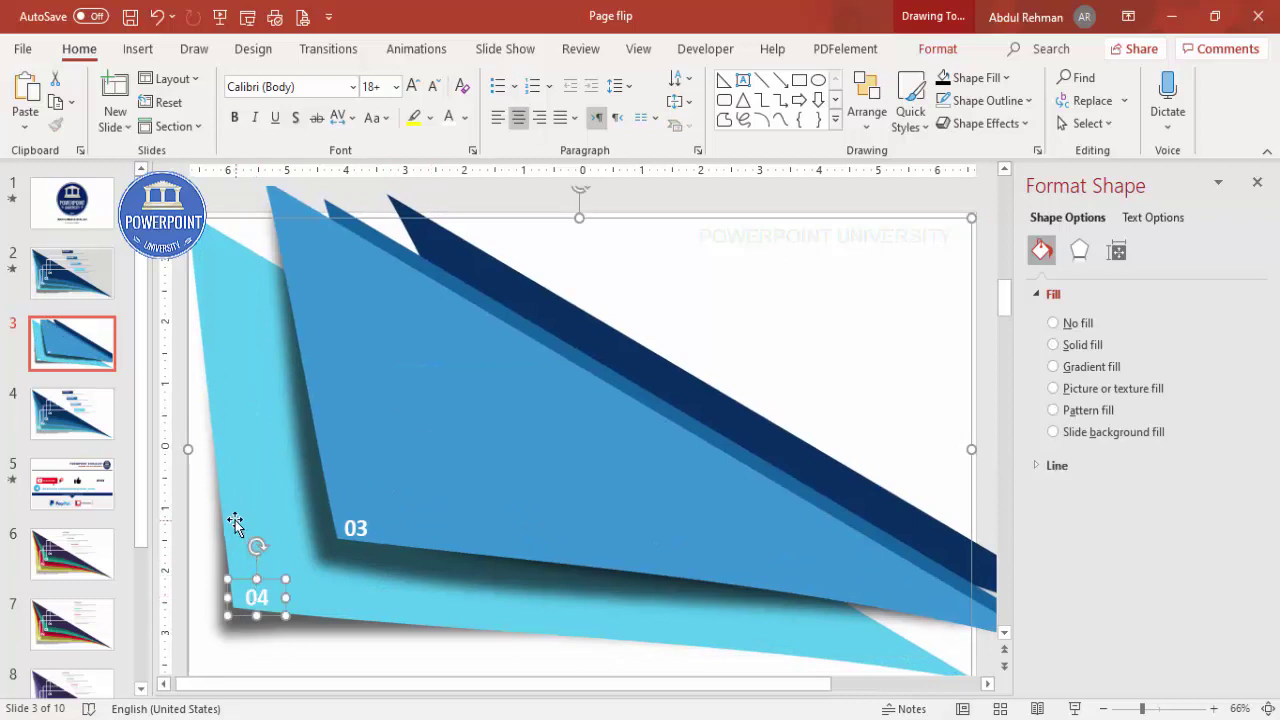
key("ctrl+h")
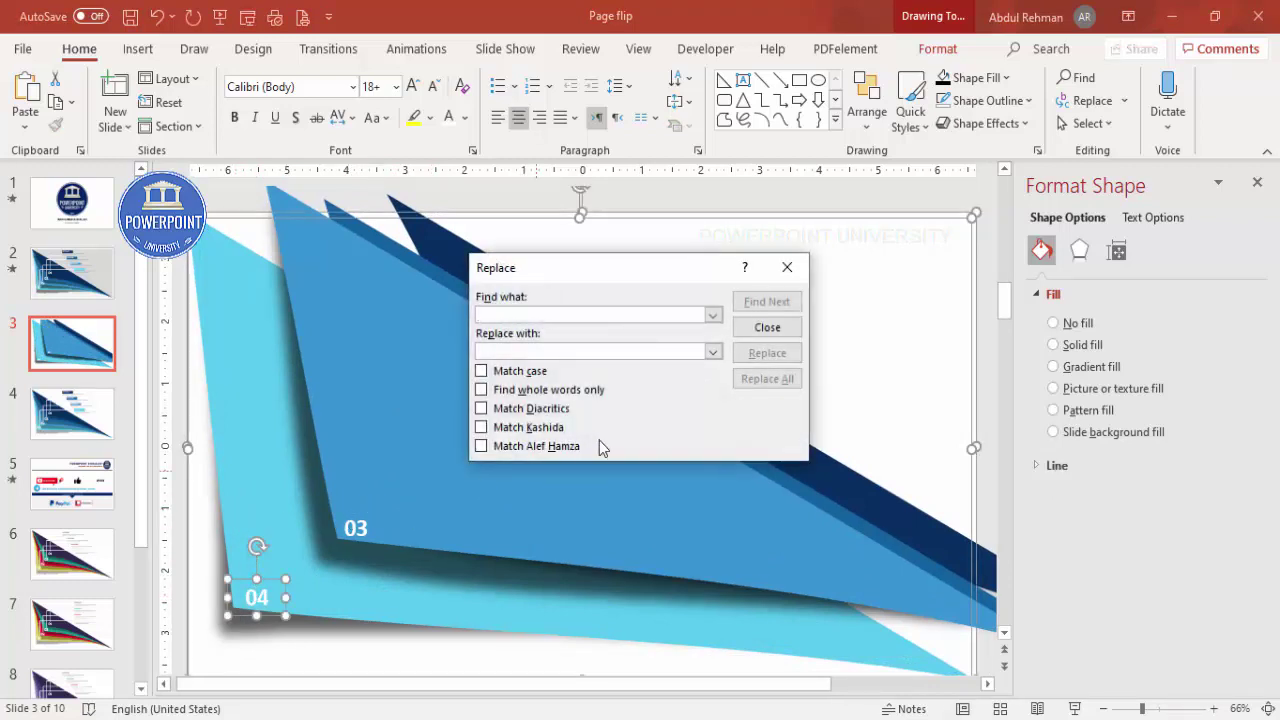
left_click(753, 335)
key("ctrl+shift+bracketright")
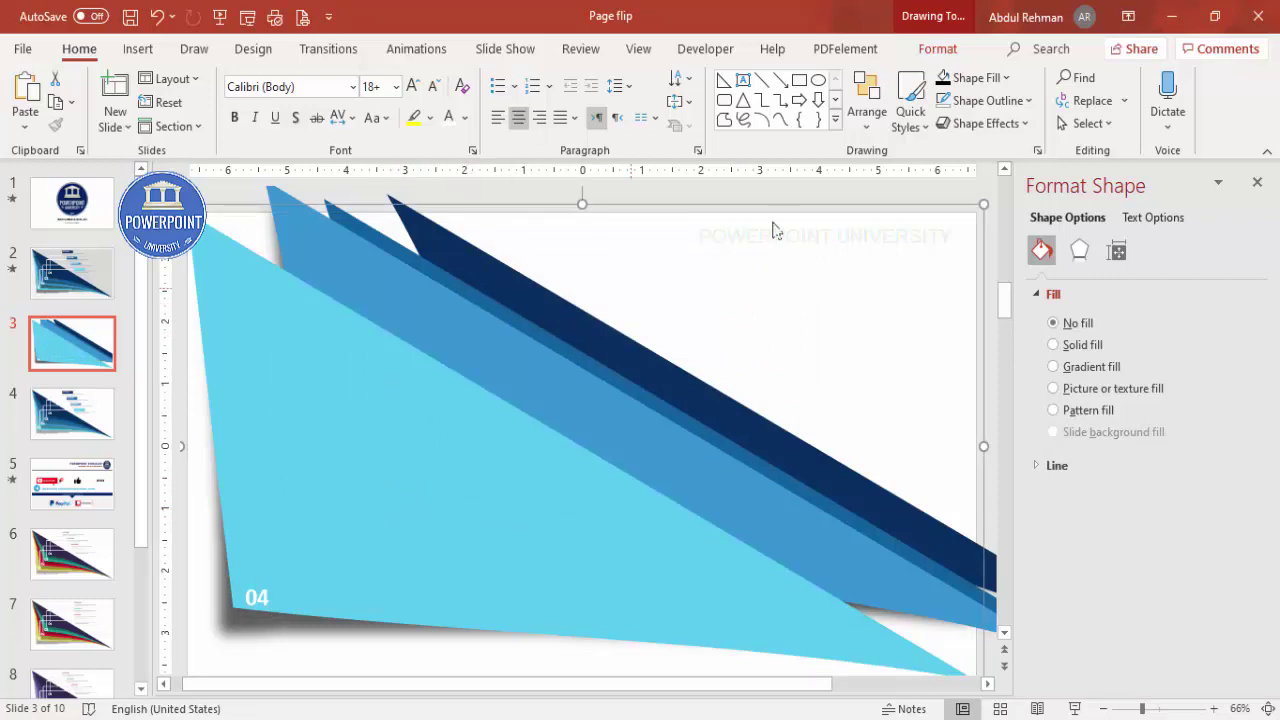
Step: Send the cyan 04 layer backward, then move the 03 layer left and behind 02
left_click(937, 49)
left_click(1016, 102)
left_click(982, 129)
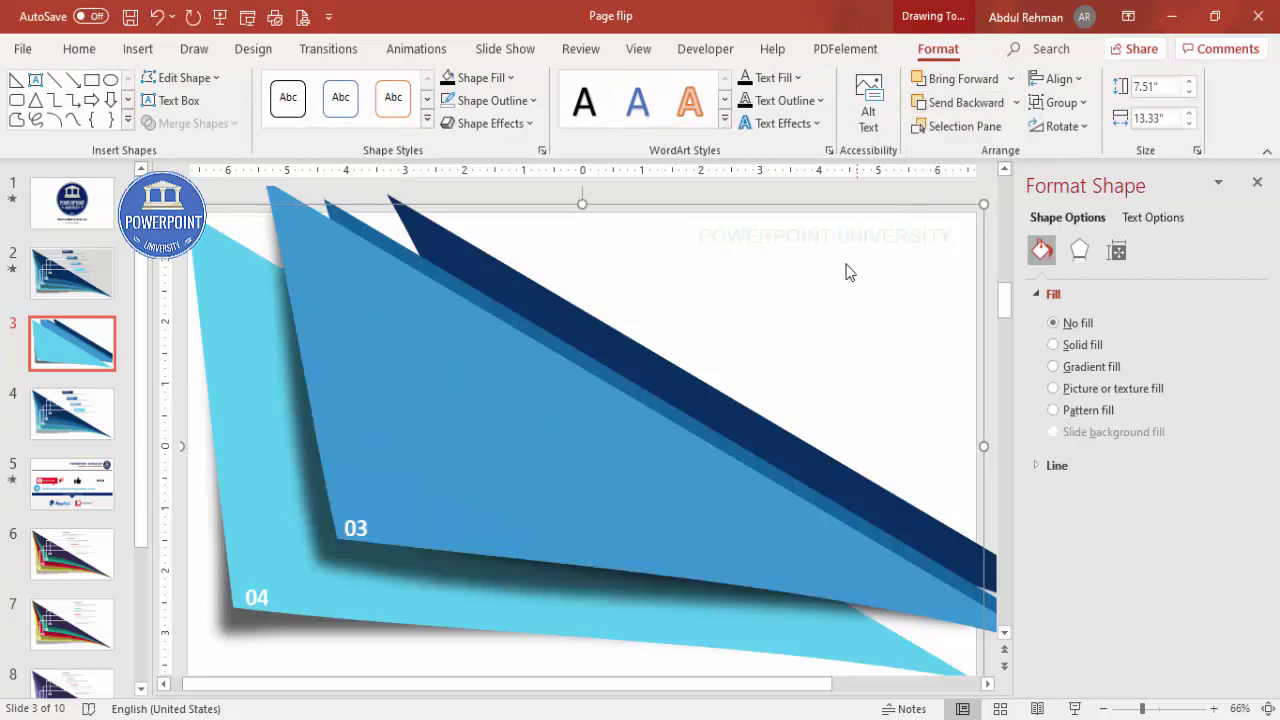
left_click(846, 271)
left_click(447, 408)
left_click_drag(455, 369, 382, 405)
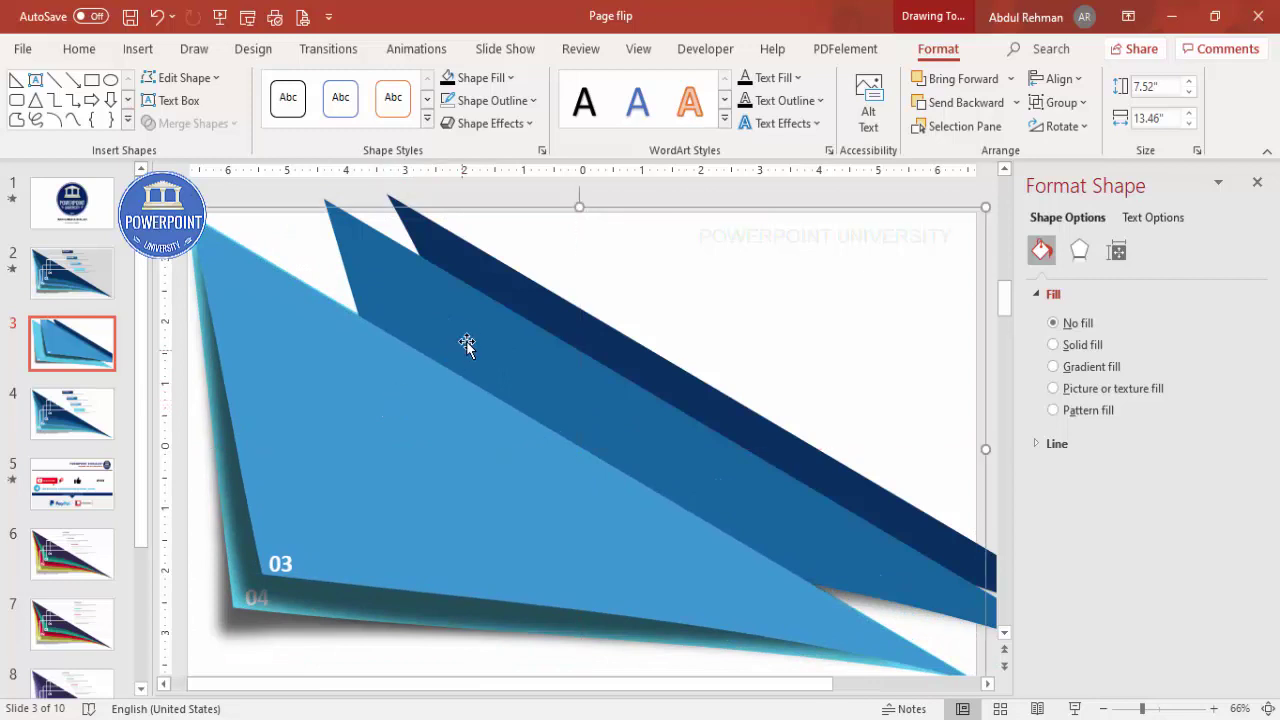
left_click(962, 103)
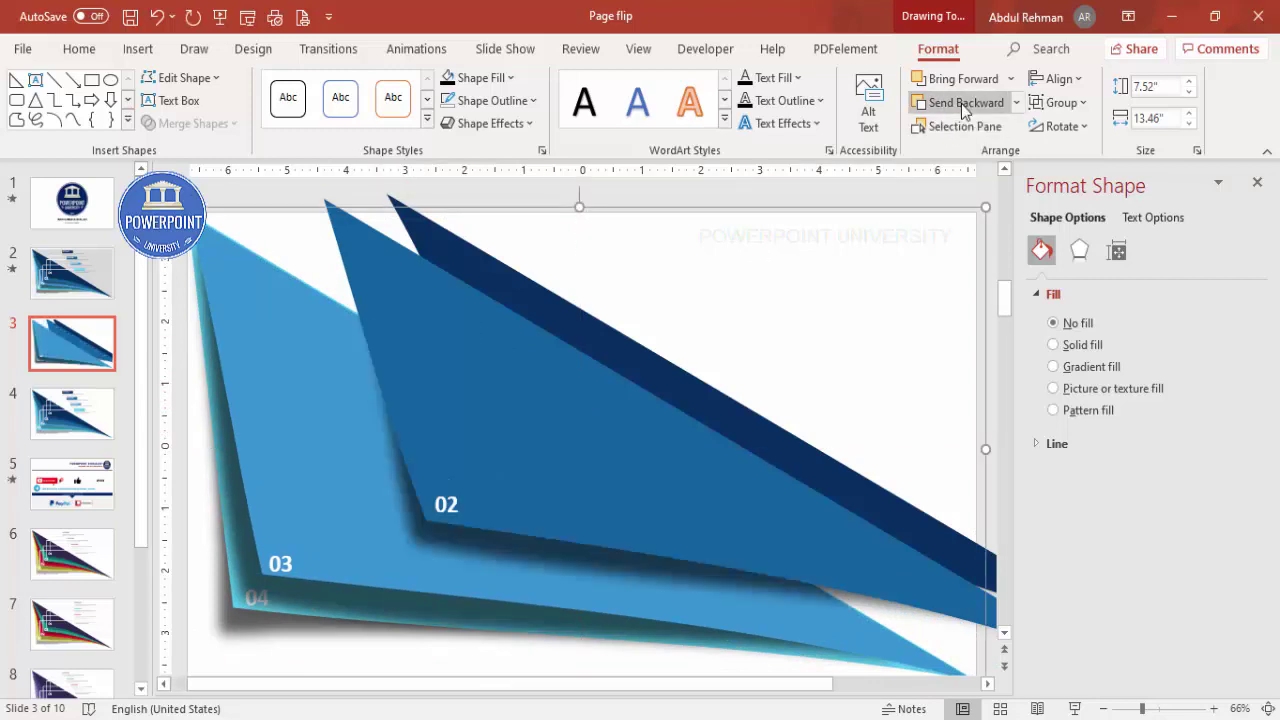
Step: Slide the 02 layer left onto the stack and bring it one step forward
left_click_drag(561, 395, 440, 404)
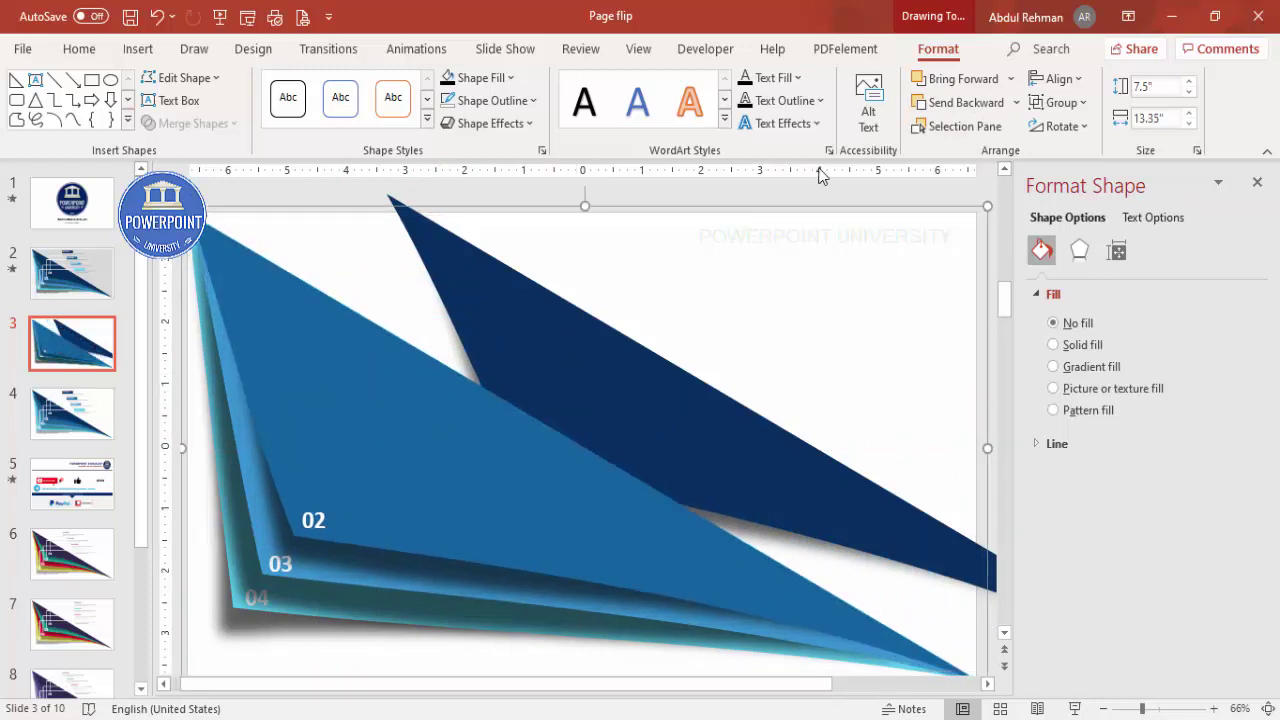
left_click(950, 112)
left_click(594, 374)
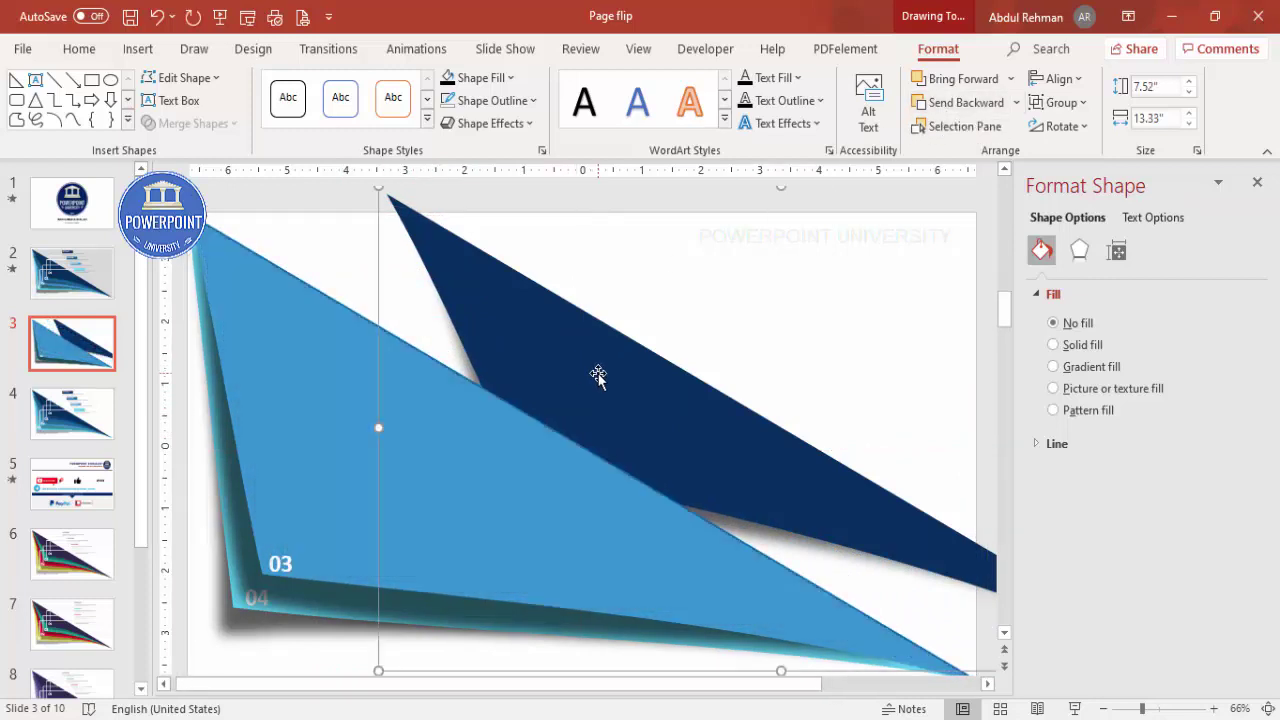
left_click(488, 406)
left_click(516, 366)
left_click(1010, 79)
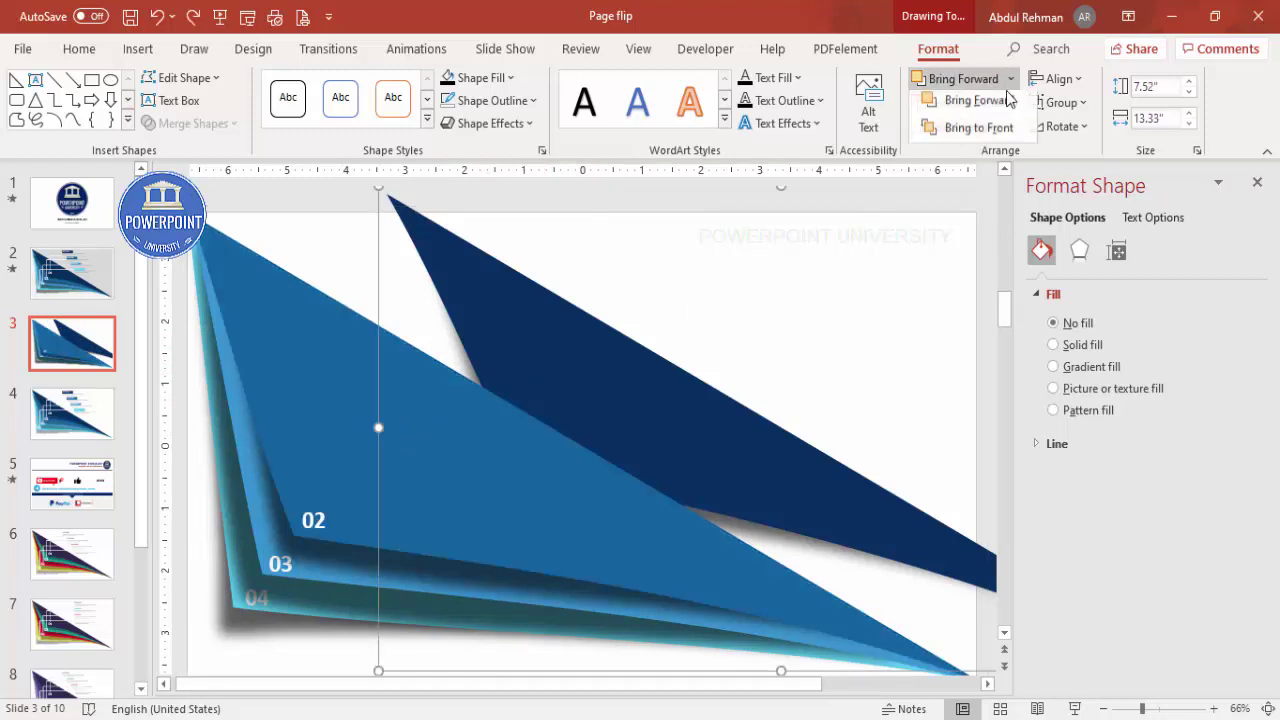
left_click(965, 101)
Step: Drag the navy 01 layer left onto layers 02–04 and nudge it into alignment
left_click(631, 371)
left_click(771, 329)
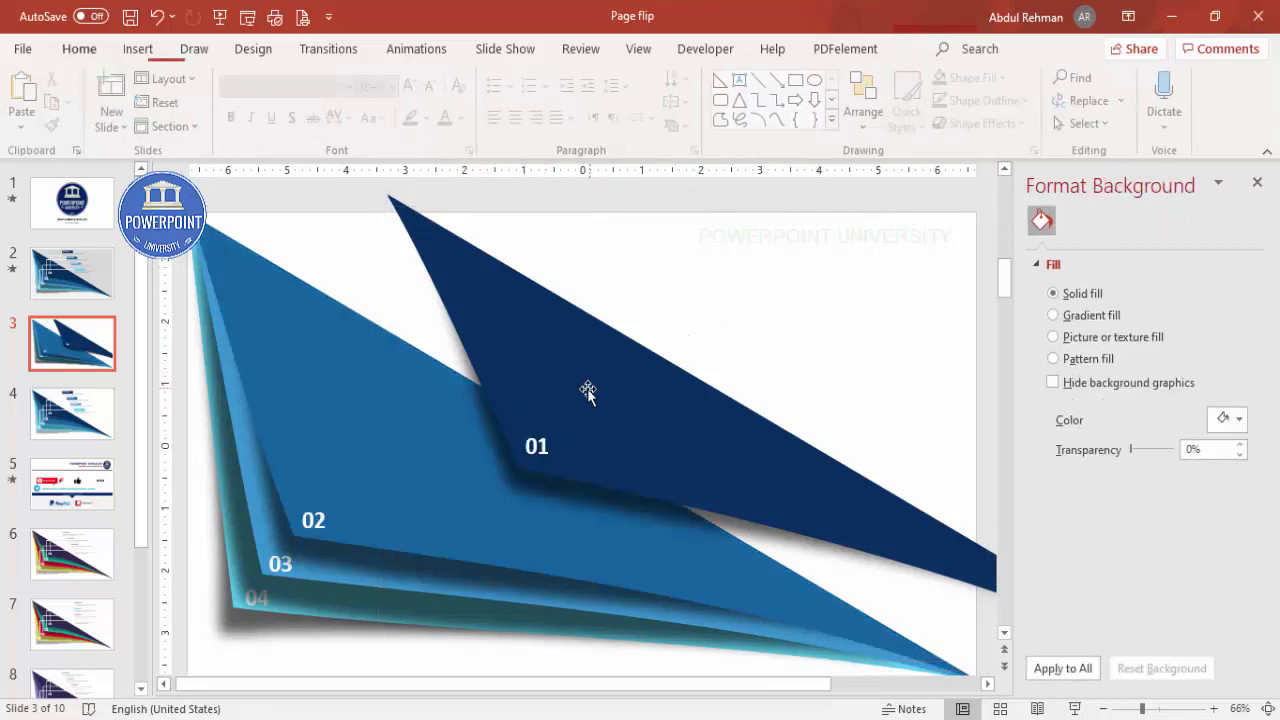
left_click_drag(637, 393, 523, 410)
left_click_drag(445, 423, 443, 413)
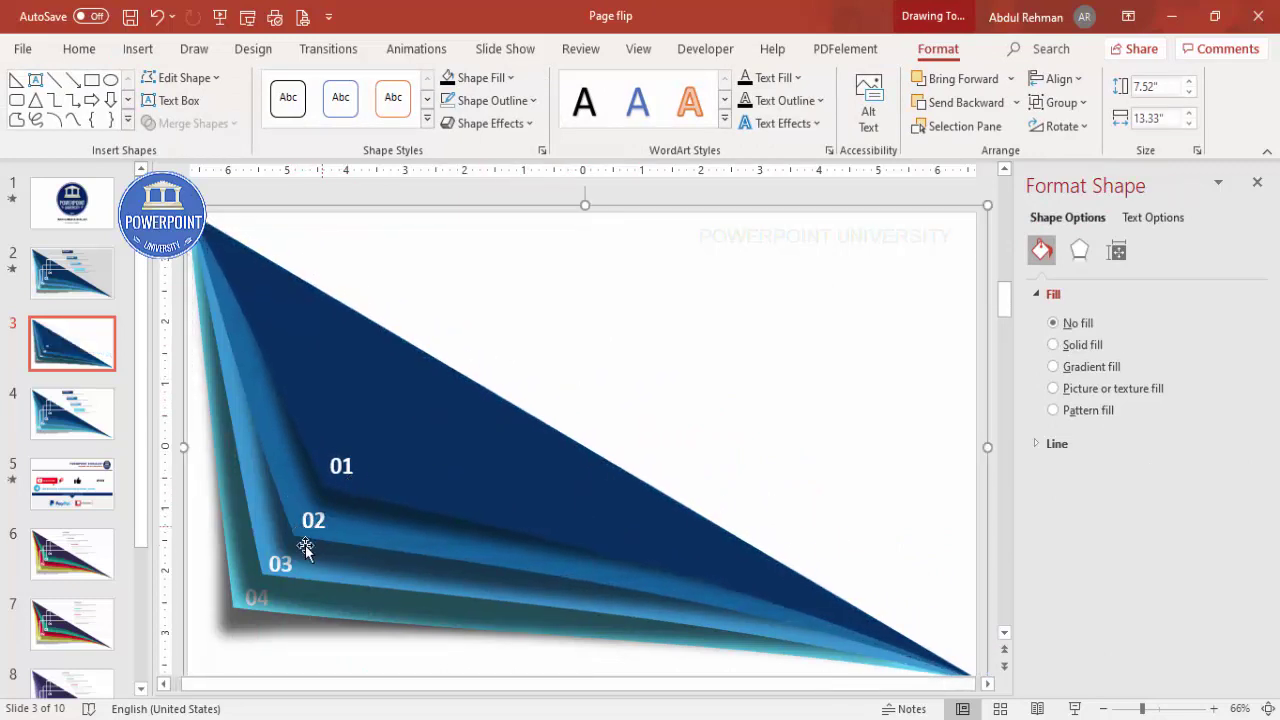
left_click(474, 659)
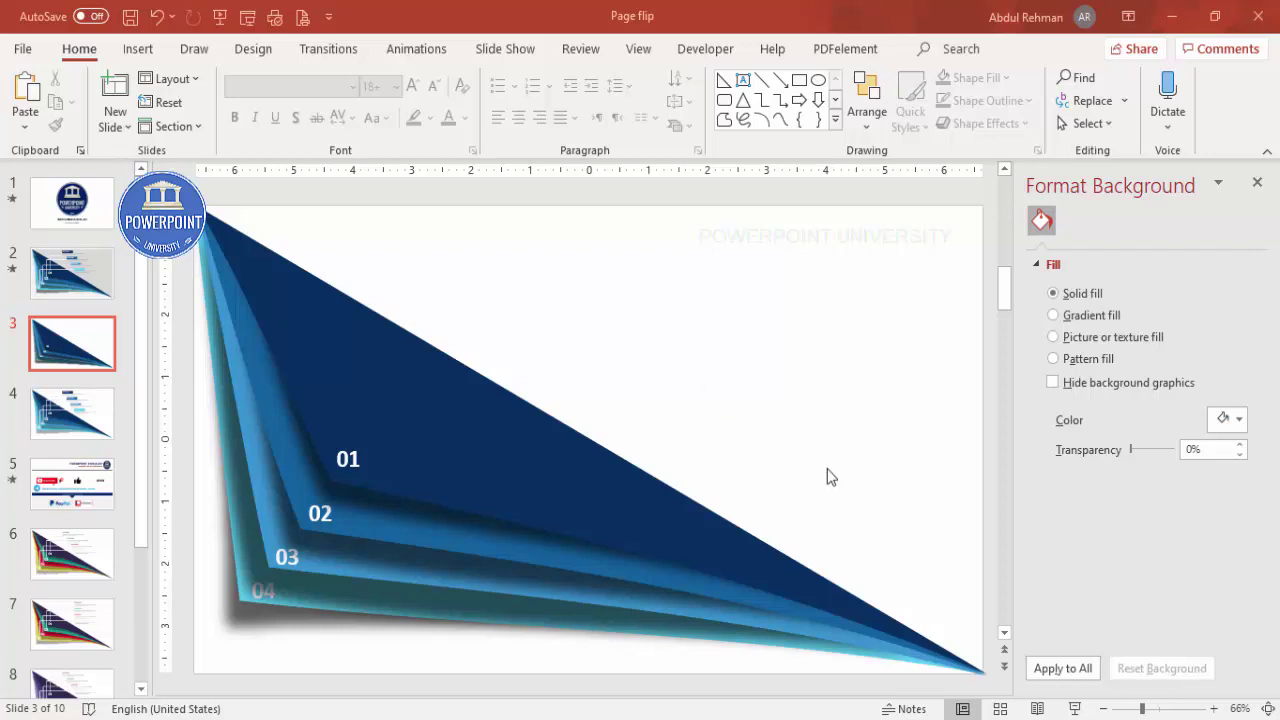
Step: Draw a slide-sized right triangle with no outline and a light grey fill
left_click(137, 50)
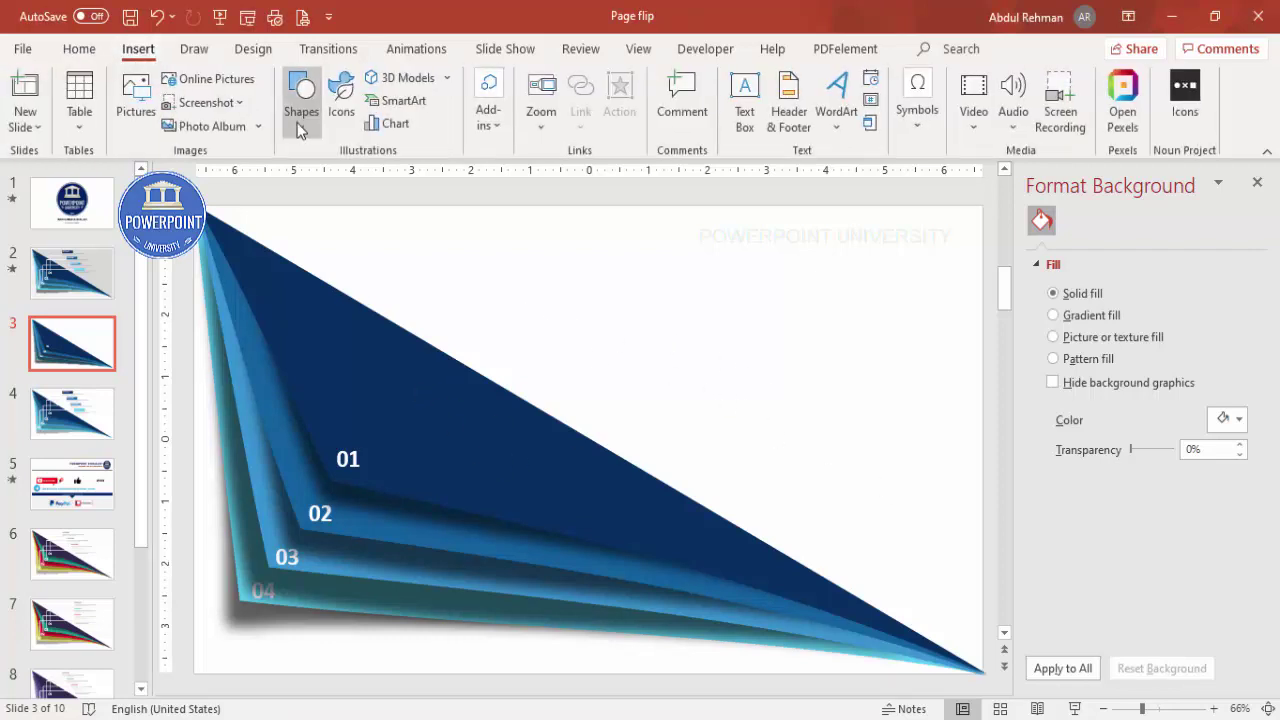
left_click(301, 98)
left_click(350, 373)
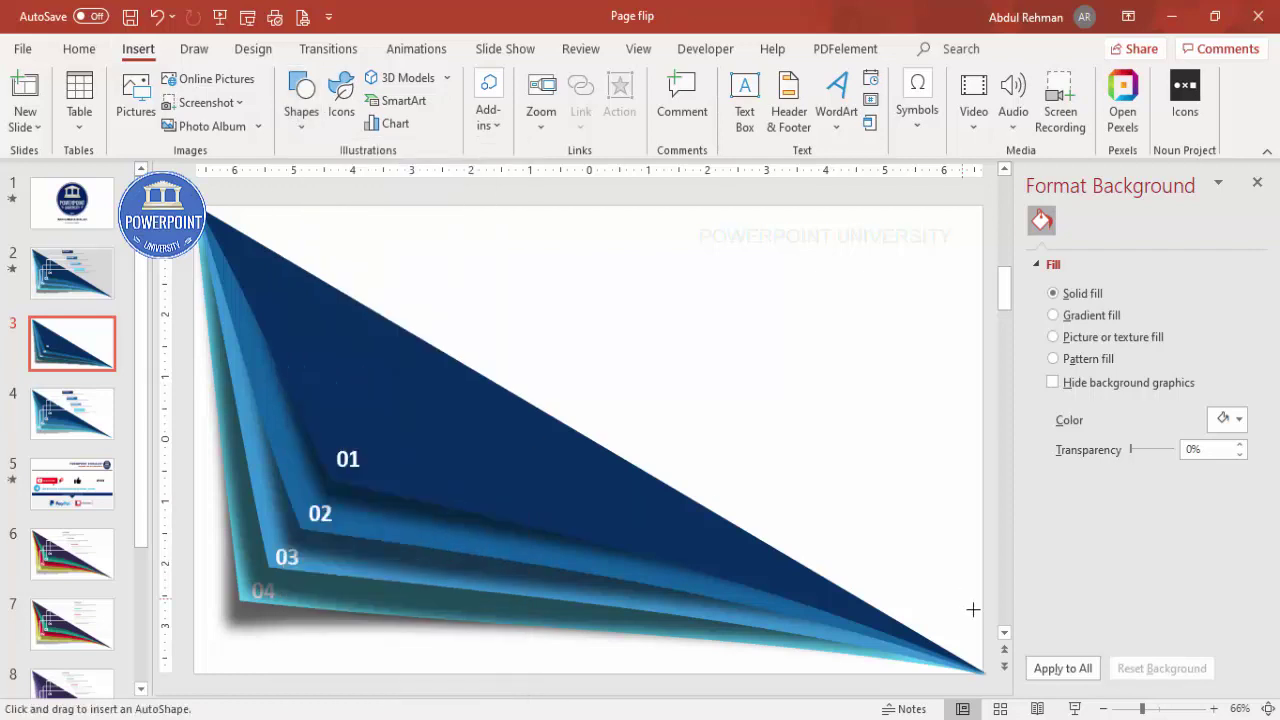
left_click_drag(985, 674, 196, 207)
left_click(500, 100)
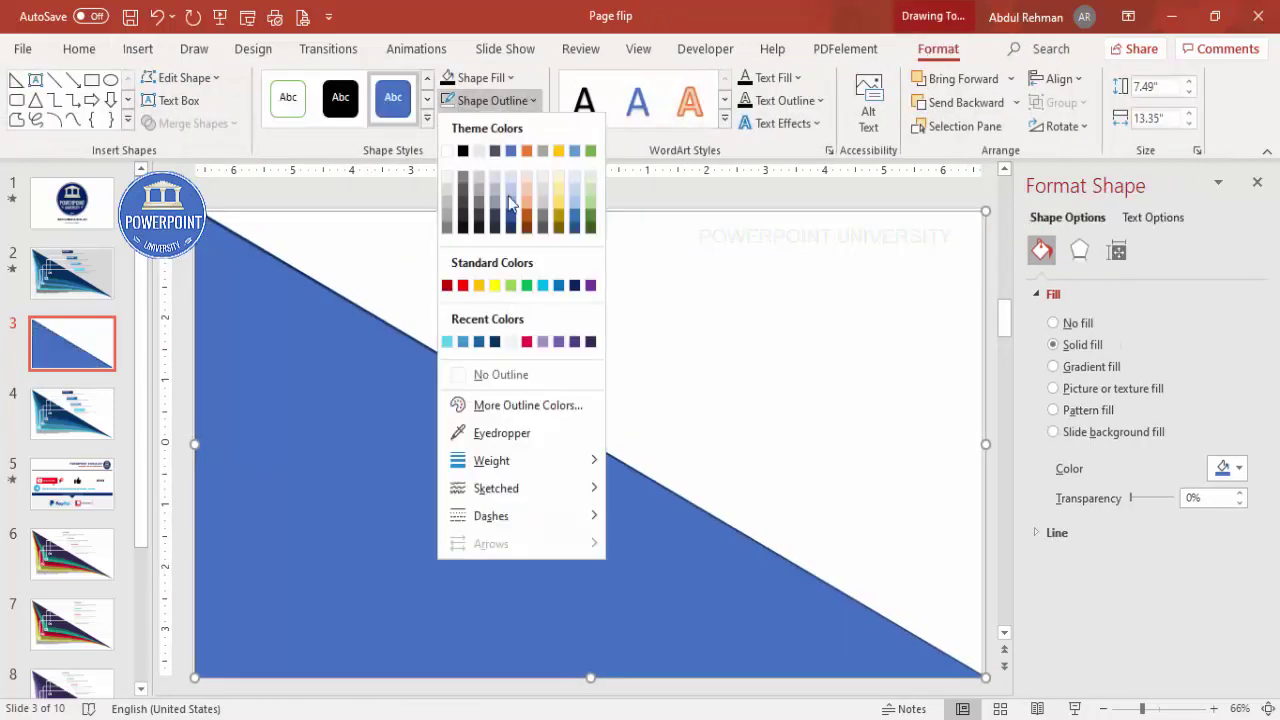
left_click(525, 373)
left_click(480, 77)
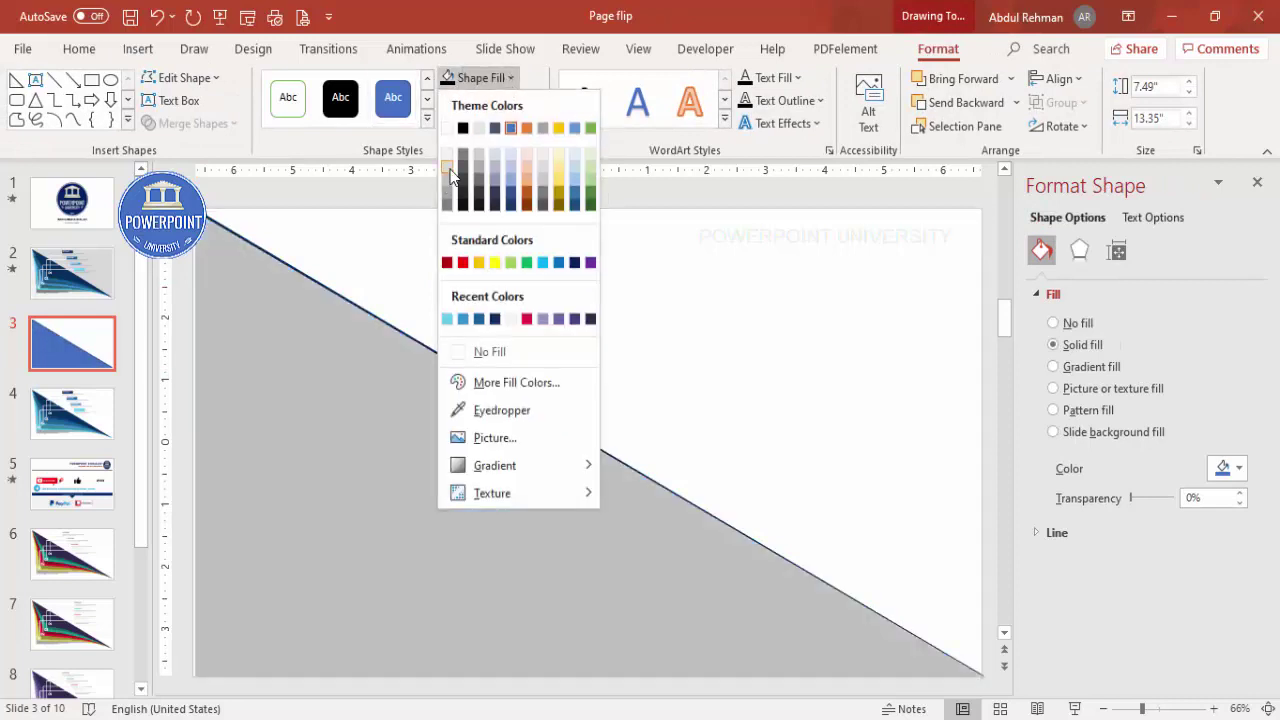
left_click(450, 172)
Step: Flip the grey triangle horizontally and vertically, fit it, and send it behind the stack
left_click(1060, 126)
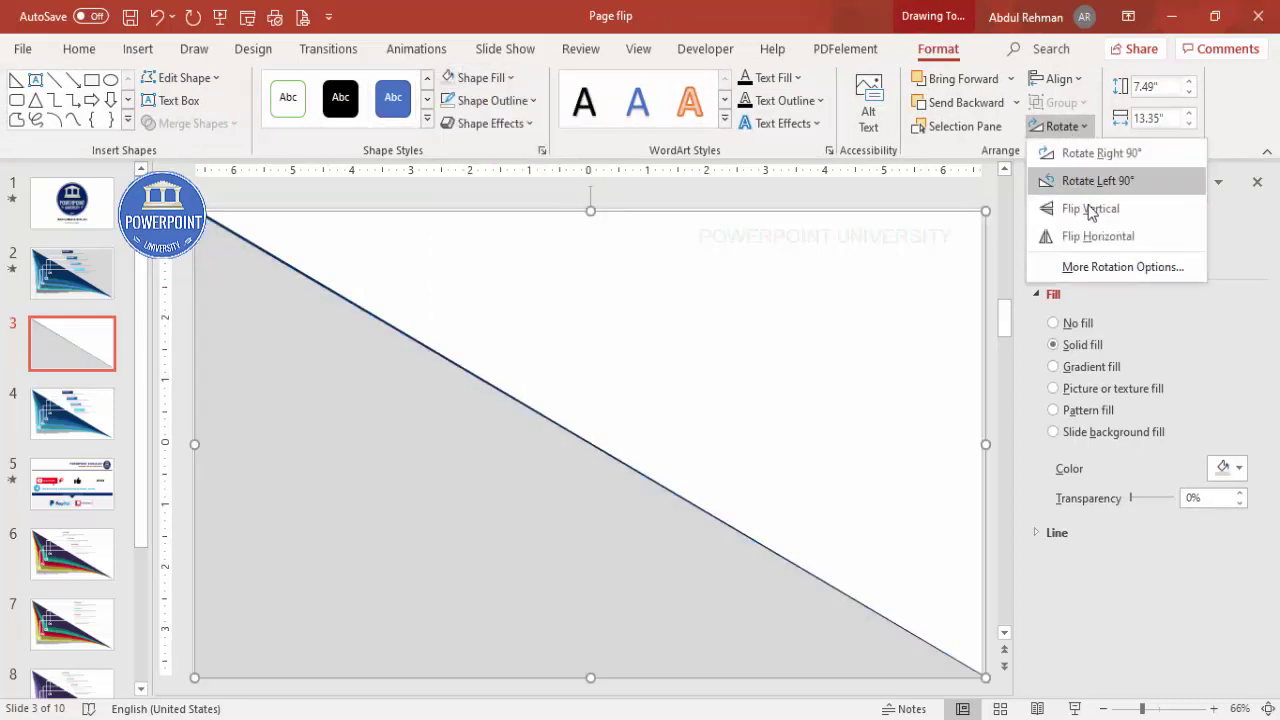
left_click(1097, 236)
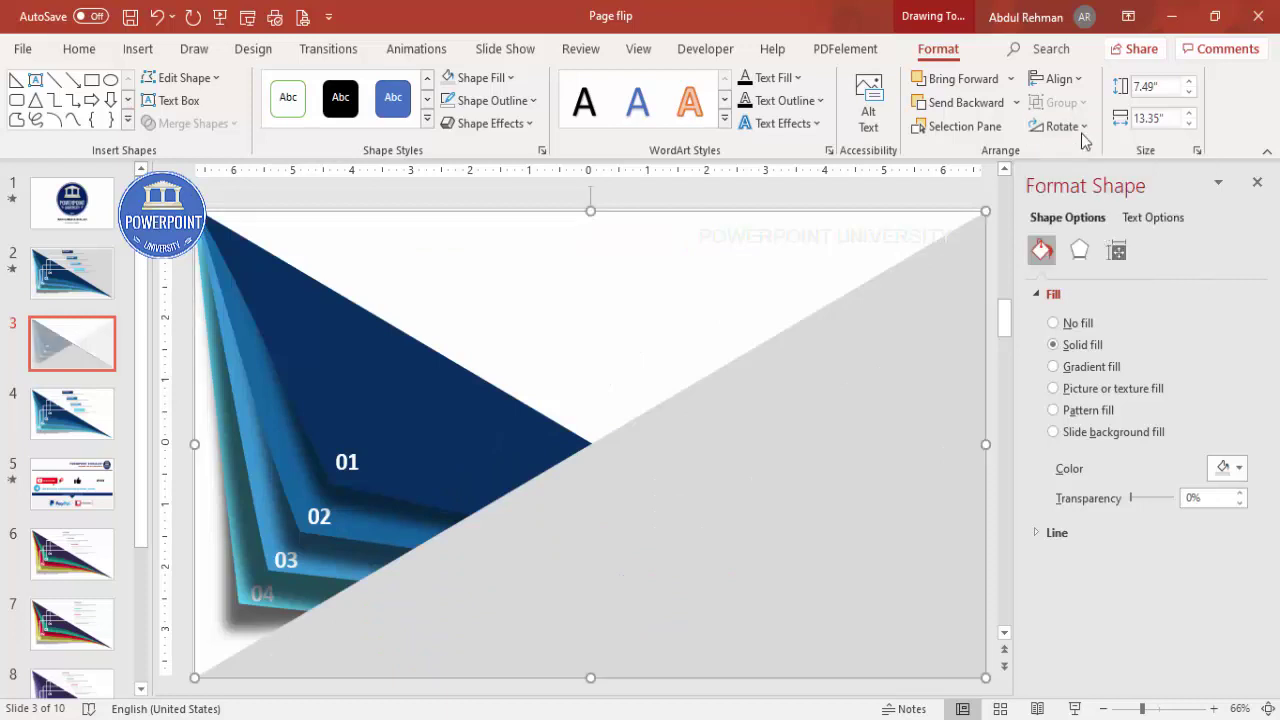
left_click(1060, 126)
left_click(1091, 208)
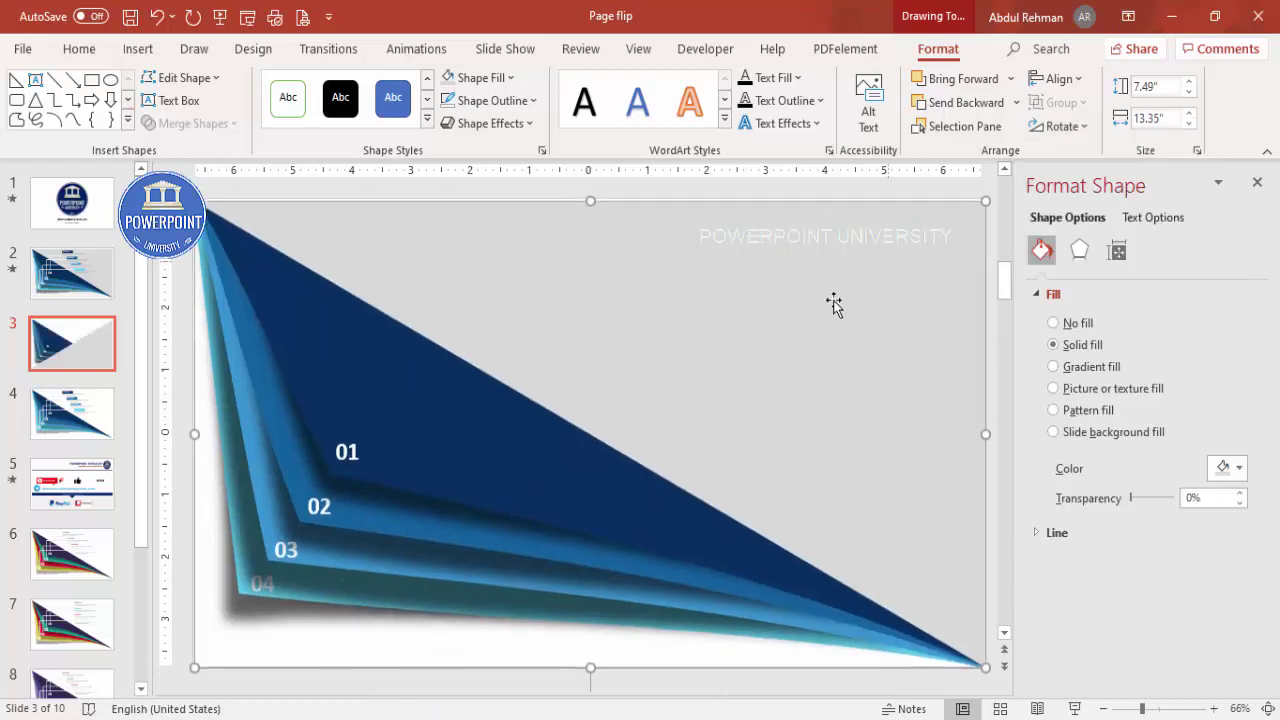
mouse_move(772, 298)
left_mouse_down()
mouse_move(760, 309)
mouse_move(773, 315)
left_mouse_up()
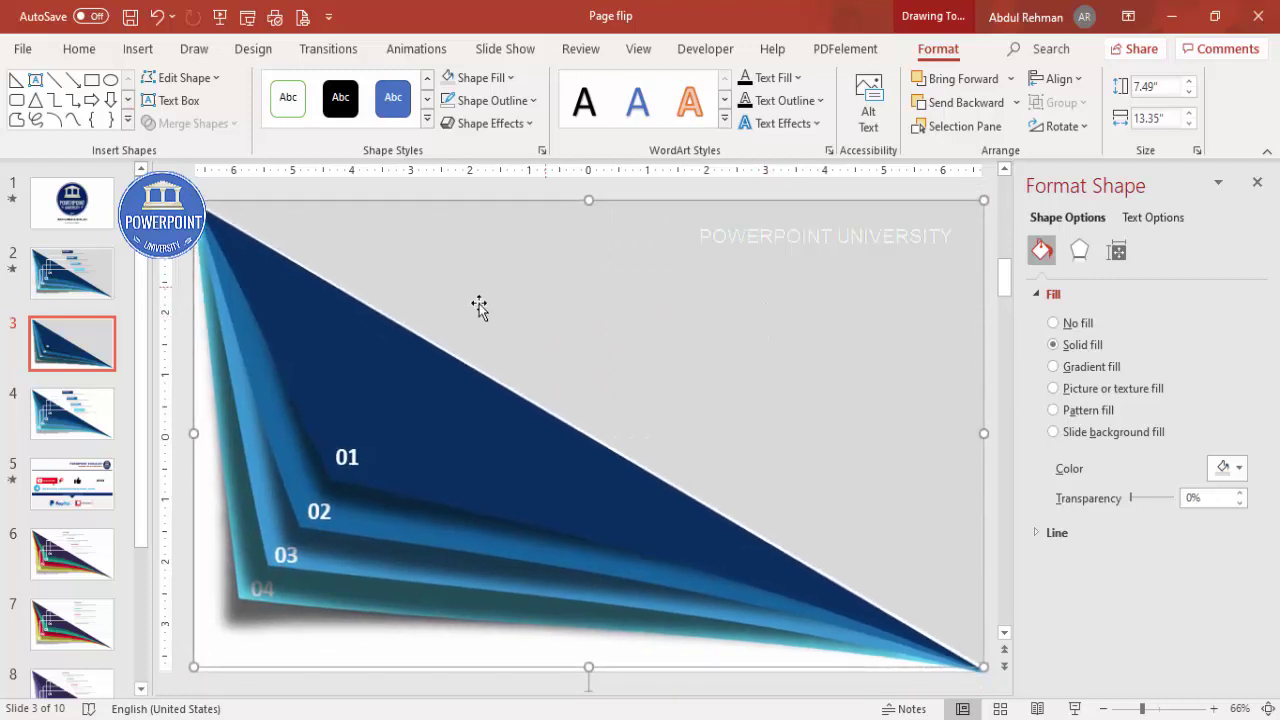
left_click_drag(196, 666, 196, 672)
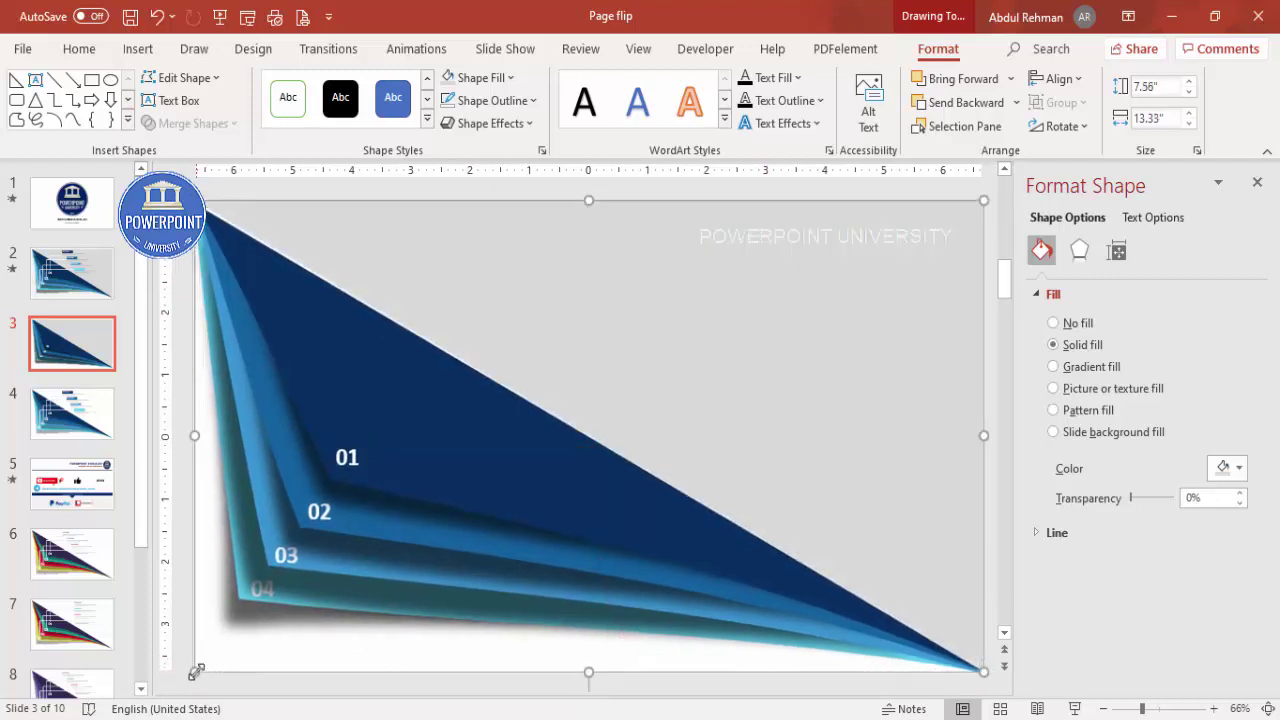
left_click(1015, 102)
left_click(968, 156)
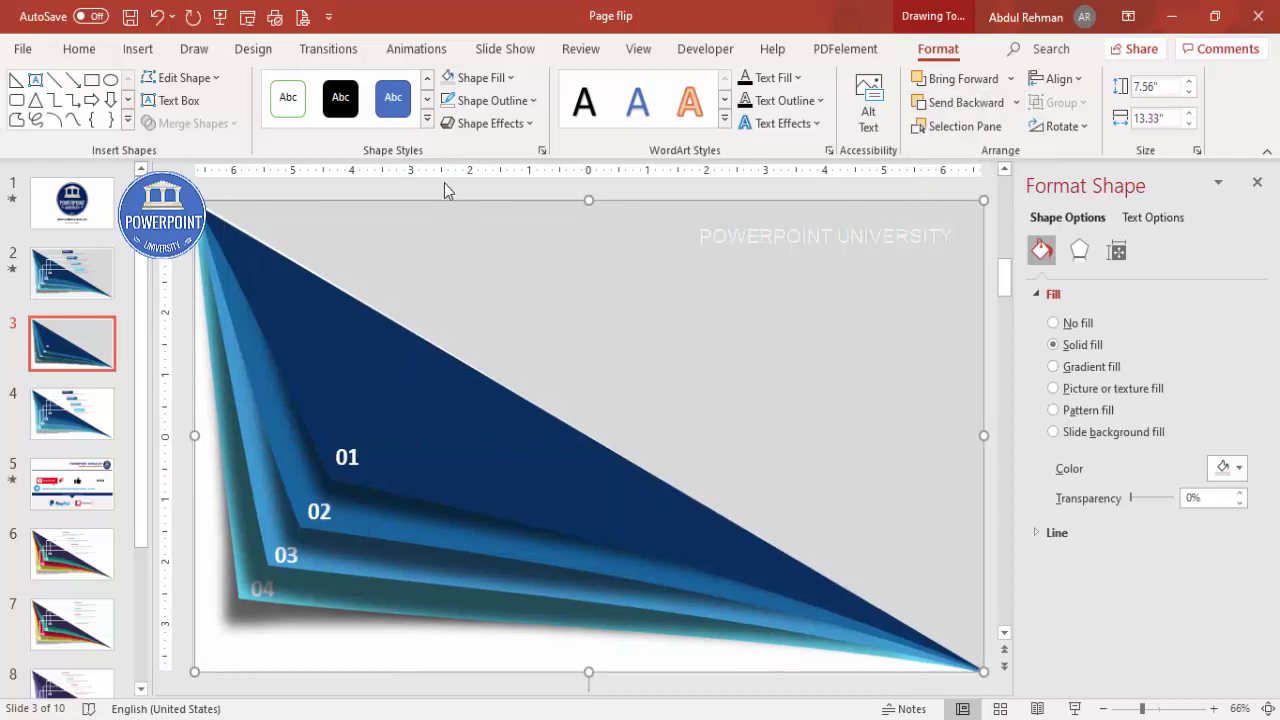
left_click(212, 206)
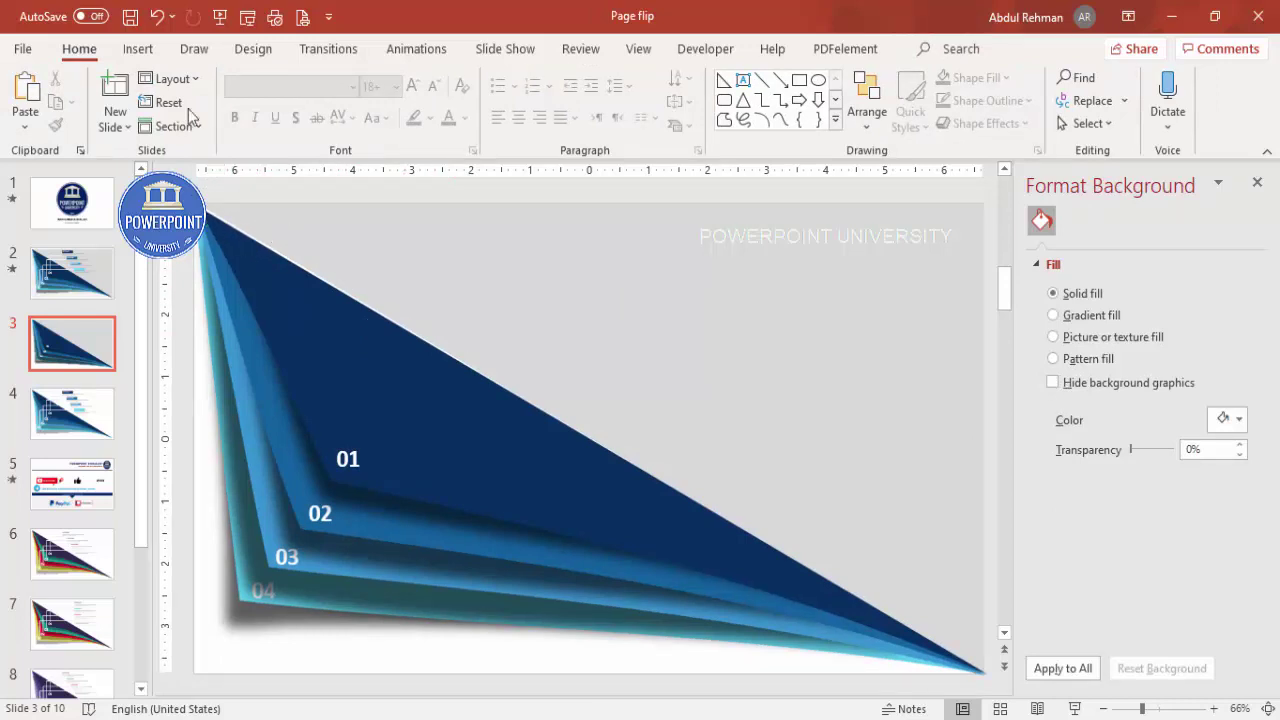
Step: Add an 'OPTION 01' text box near the top with a dark blue fill
left_click(138, 49)
left_click(305, 130)
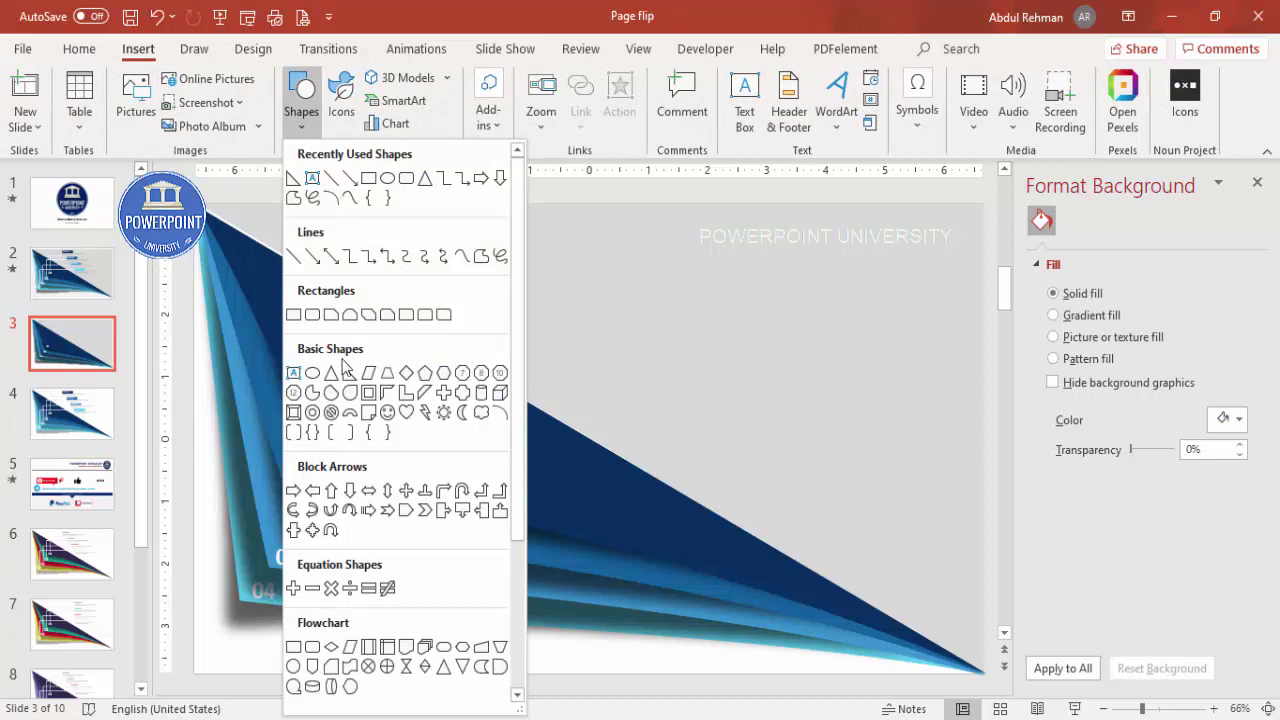
left_click(745, 95)
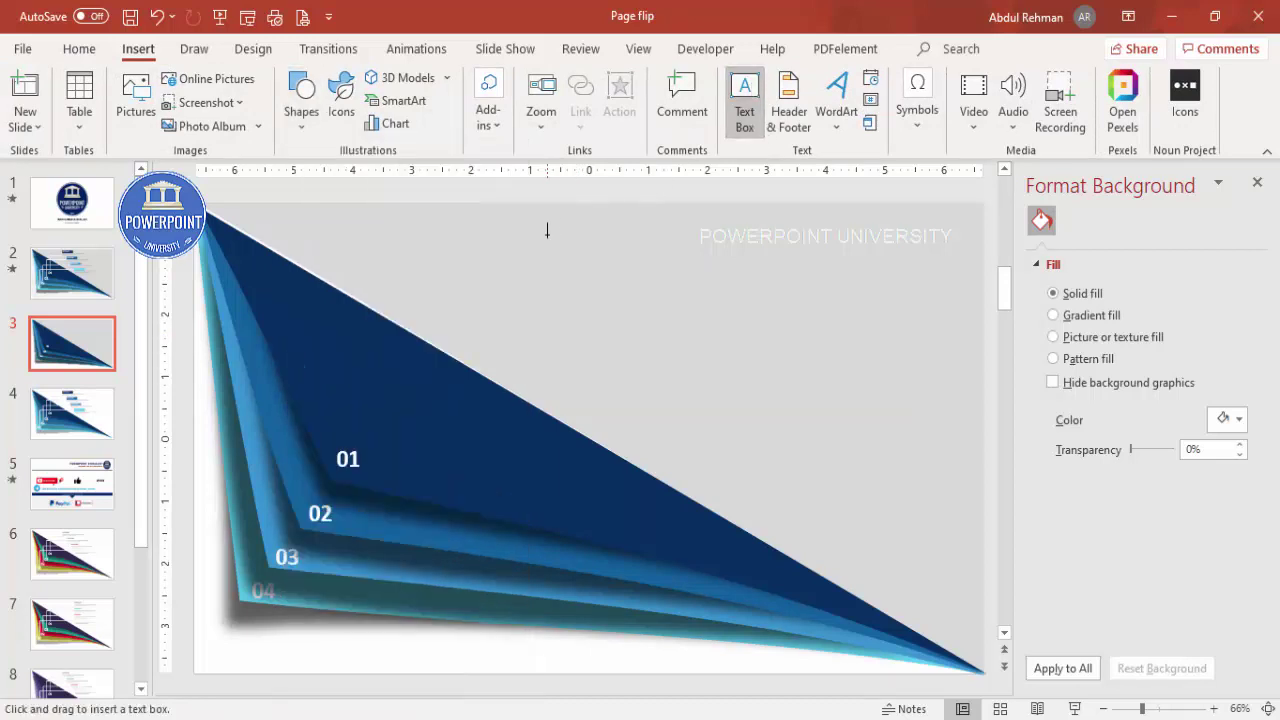
left_click_drag(557, 230, 697, 250)
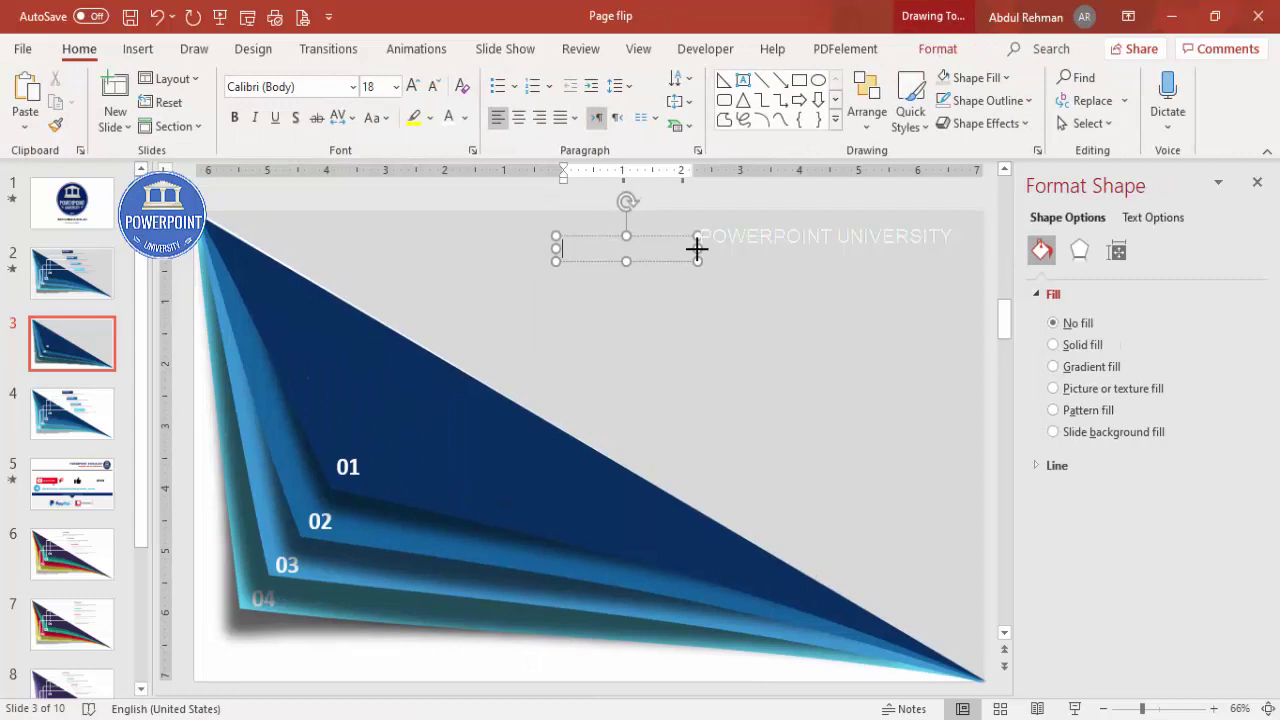
type("OPTION 01")
left_click(665, 237)
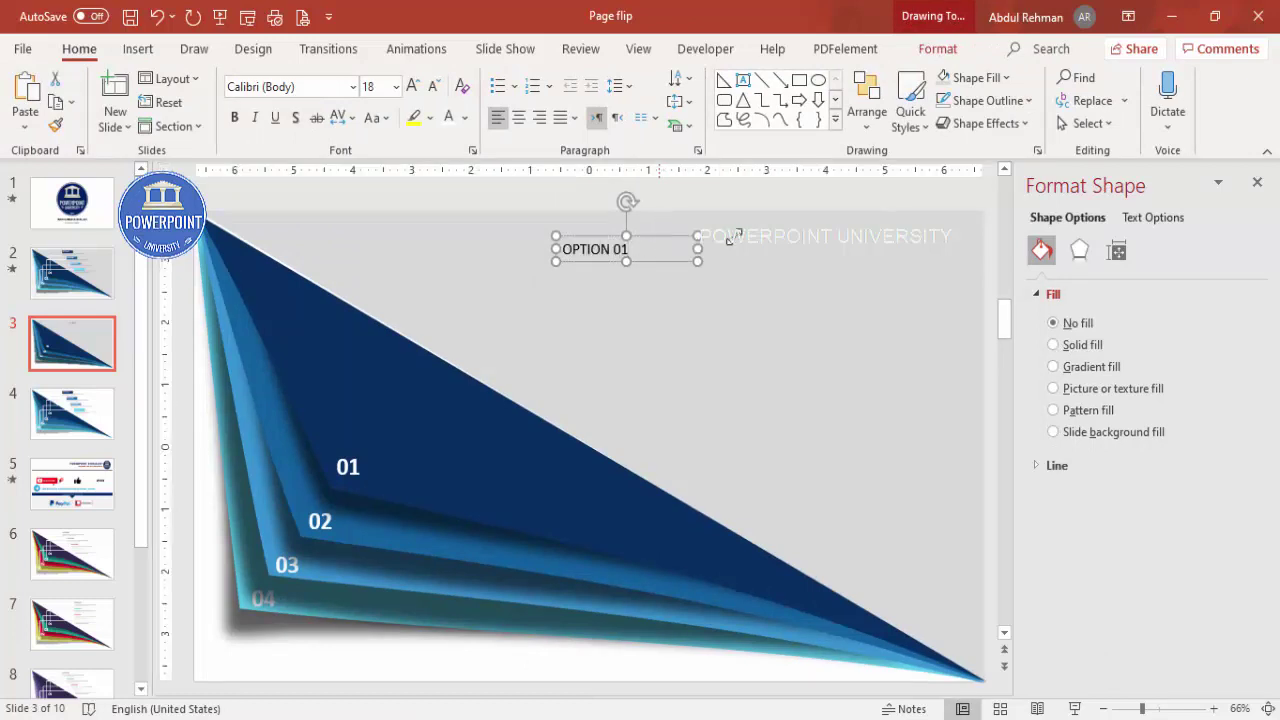
left_click(975, 82)
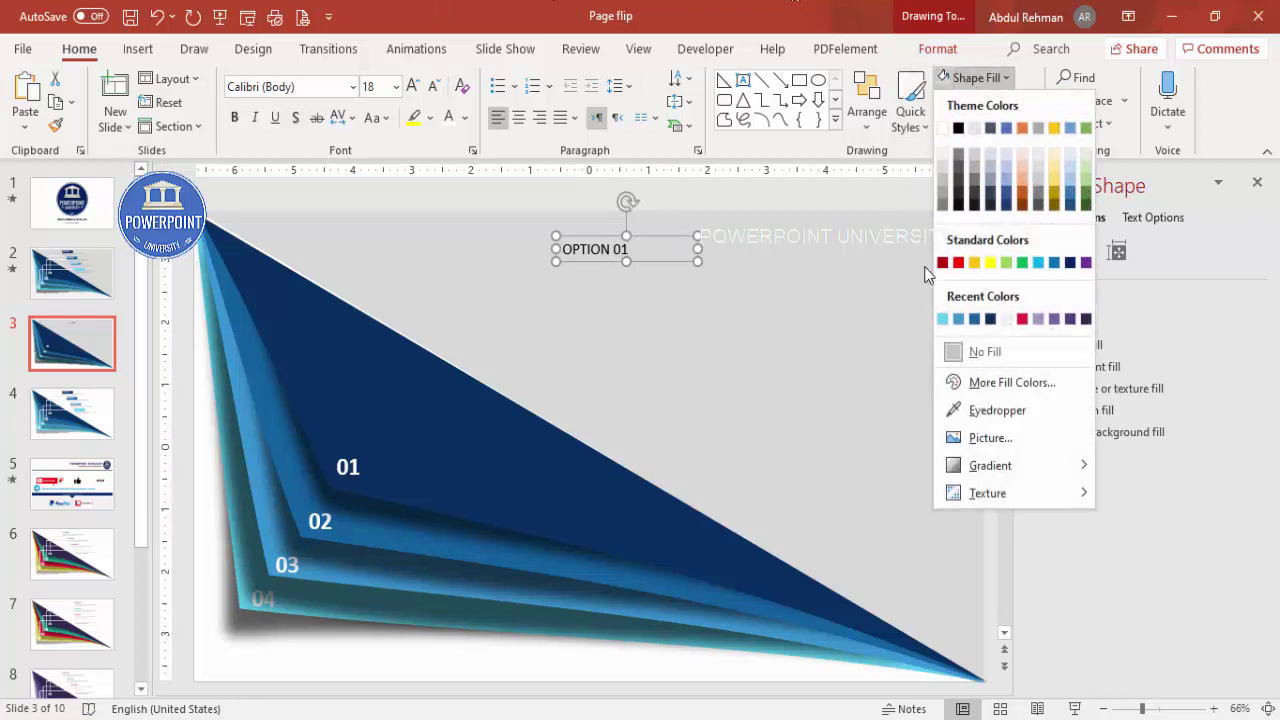
left_click(990, 319)
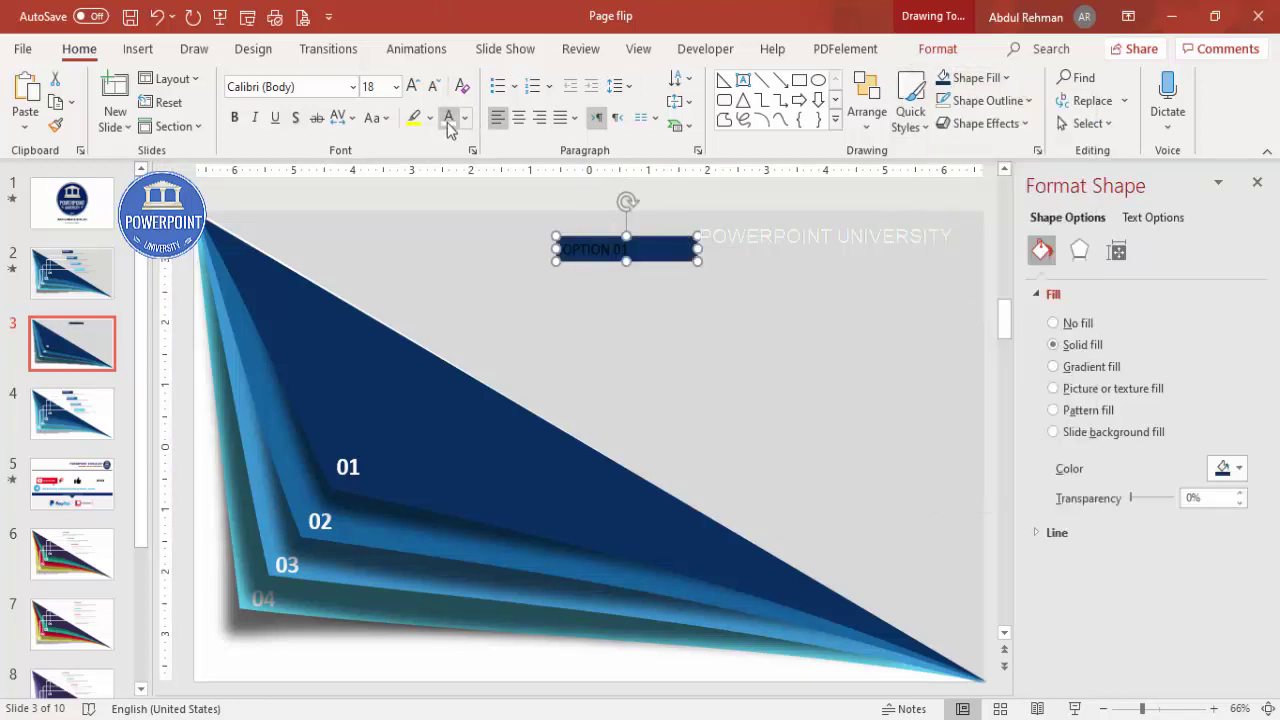
left_click_drag(644, 235, 627, 224)
Step: Move the page-flip graphic up slightly
left_click(137, 49)
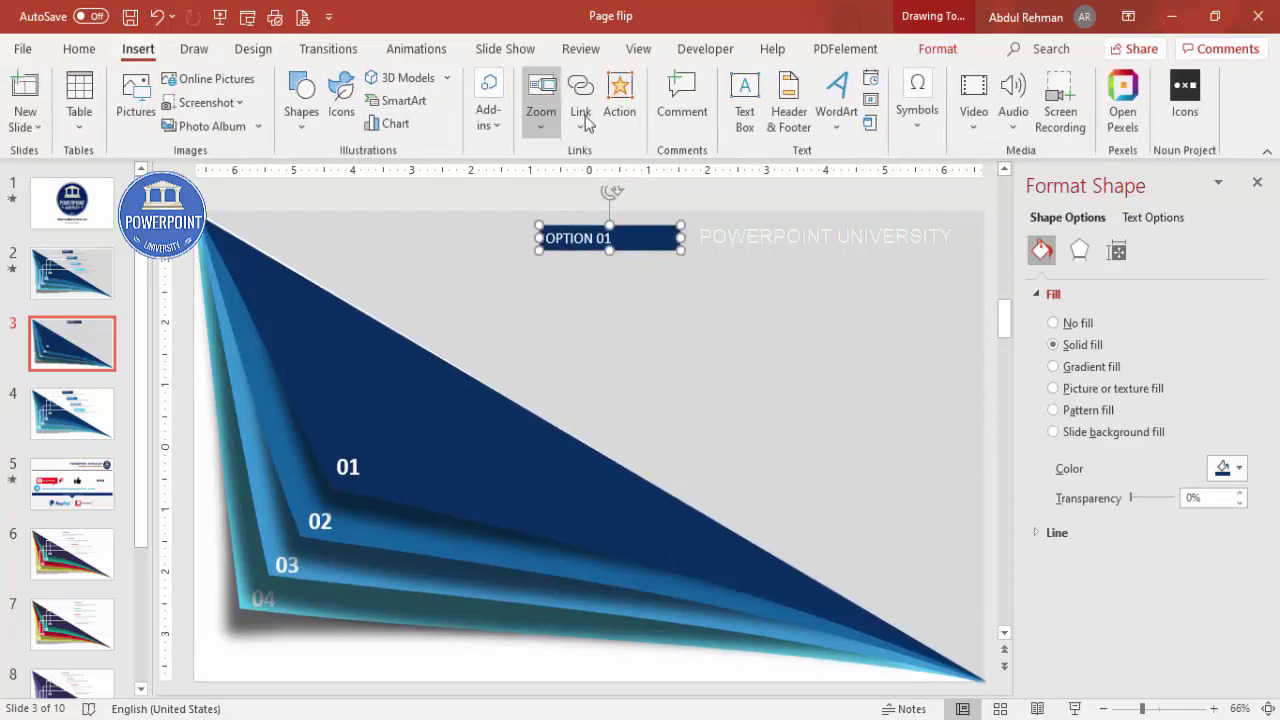
left_click_drag(660, 308, 657, 290)
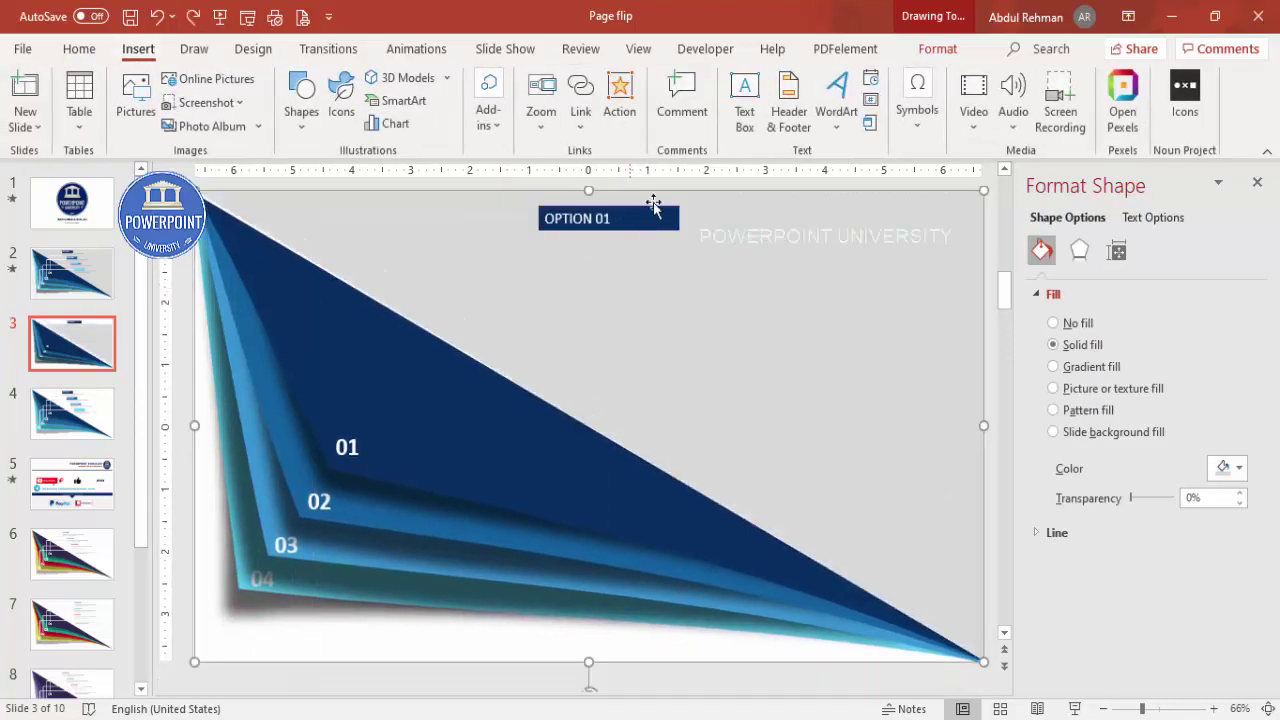
left_click(309, 629)
left_click(744, 100)
Step: Add a grey one-line 'Add detail text here' box aligned under OPTION 01
mouse_move(588, 296)
left_mouse_down()
mouse_move(706, 334)
mouse_move(712, 322)
left_mouse_up()
type("Add te")
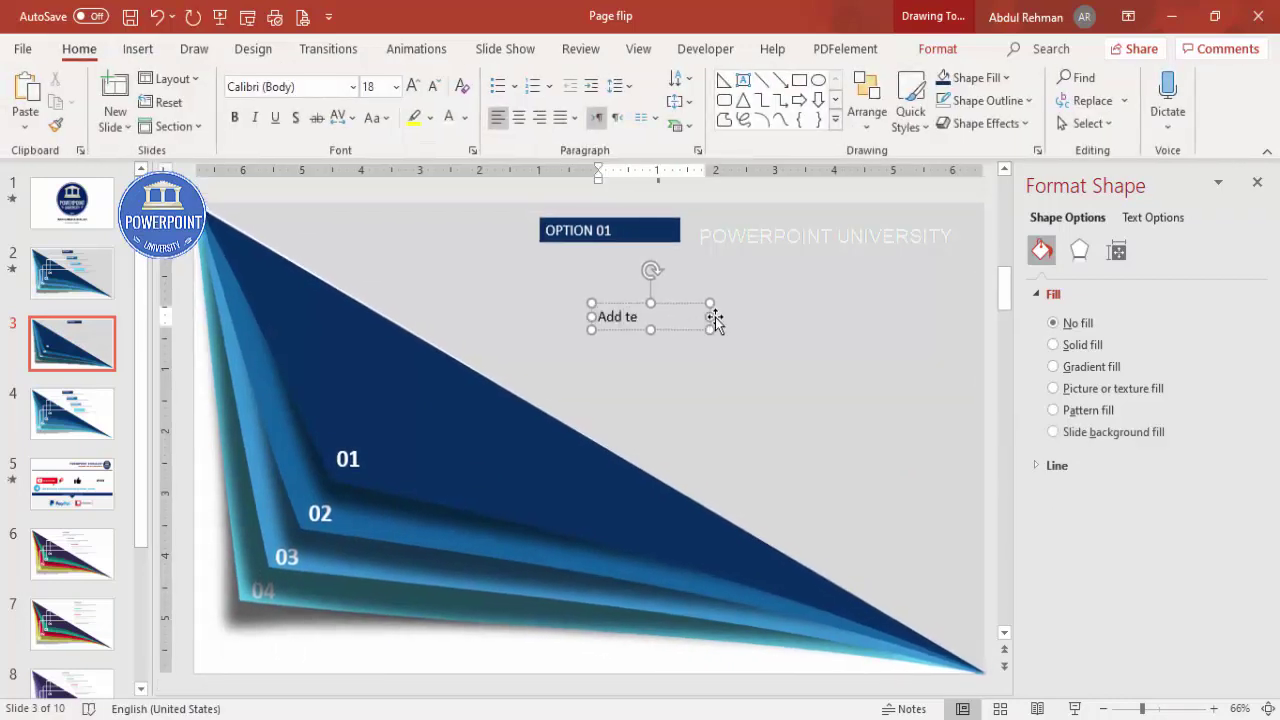
type("xt here")
type("detai")
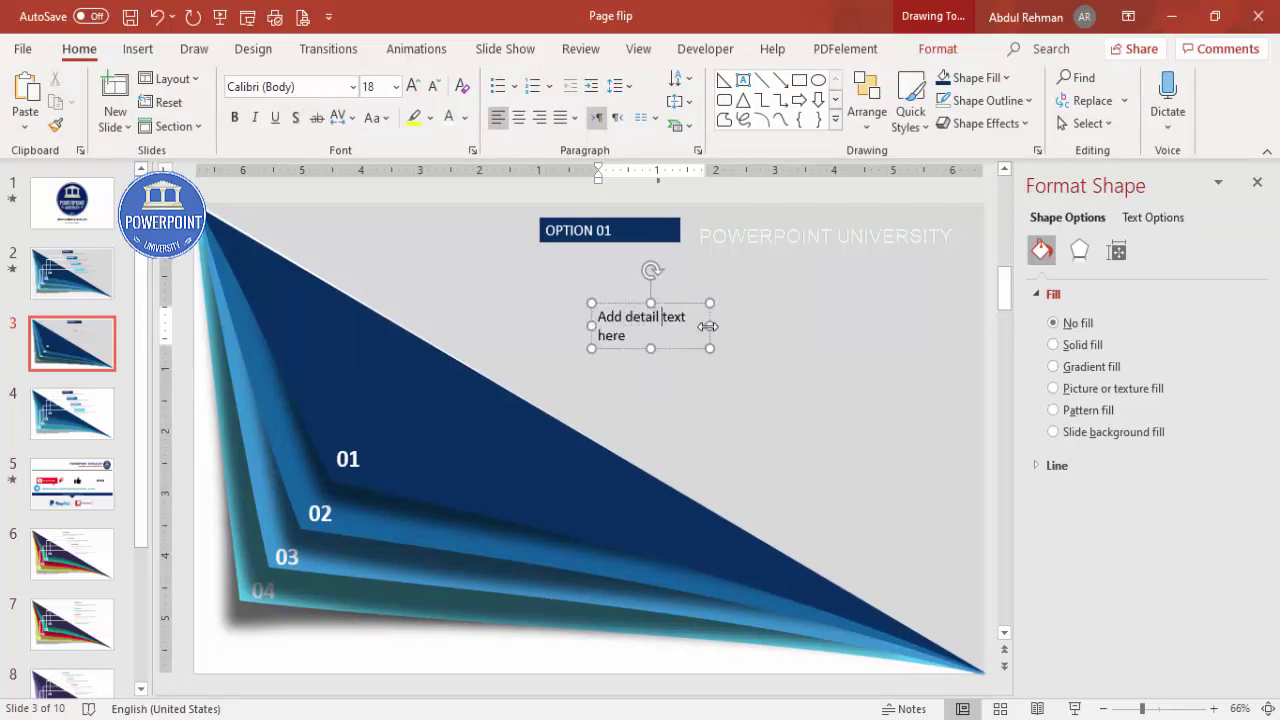
left_click_drag(709, 325, 655, 241)
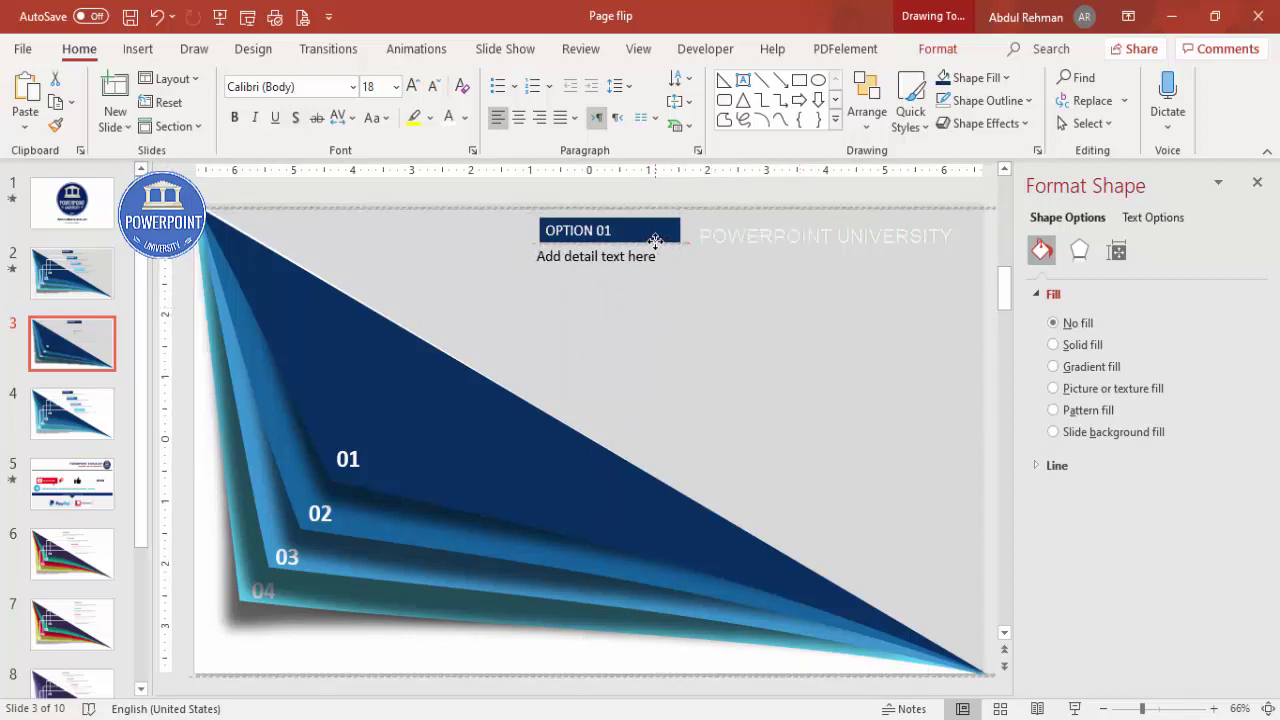
left_click(465, 117)
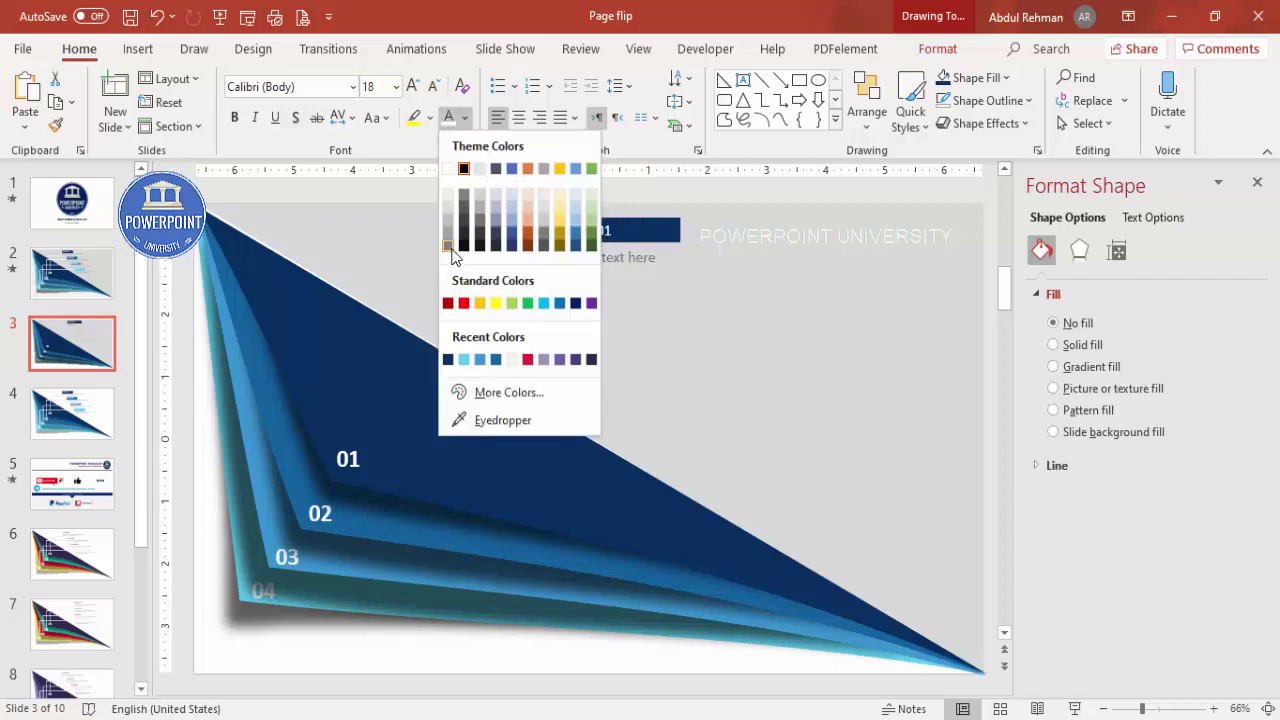
left_click(448, 245)
left_click(645, 275)
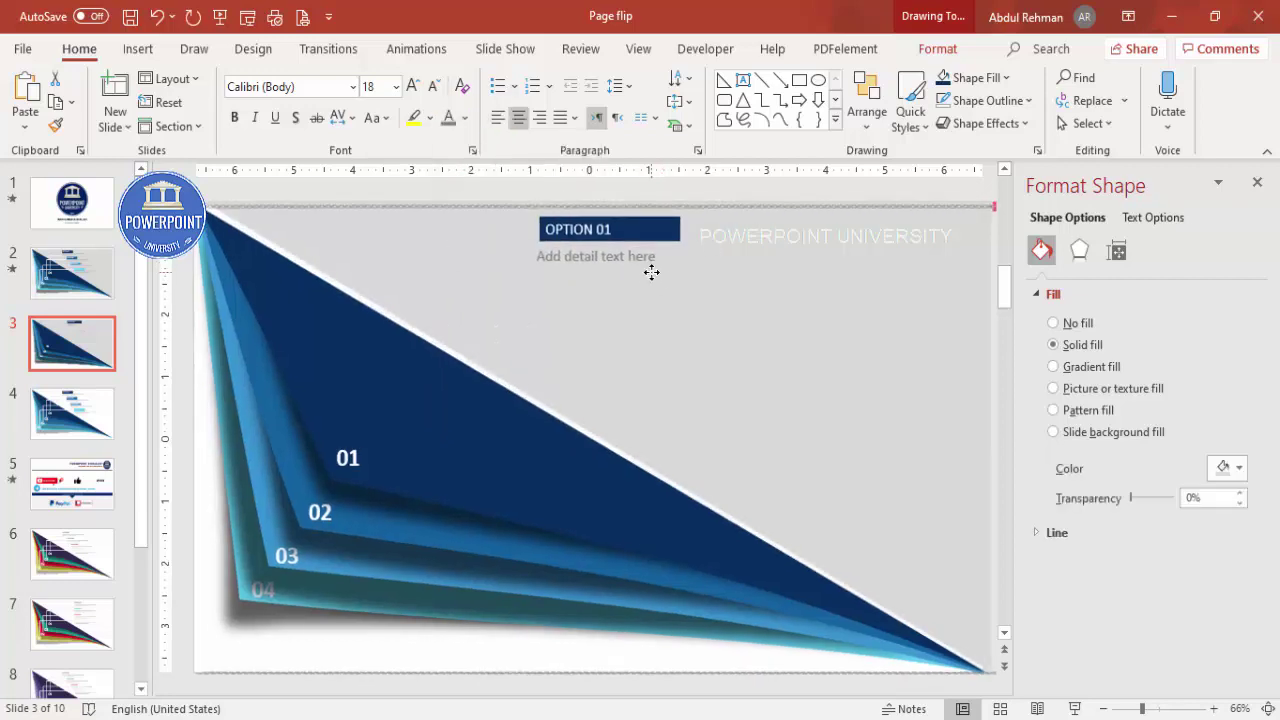
left_click(632, 257)
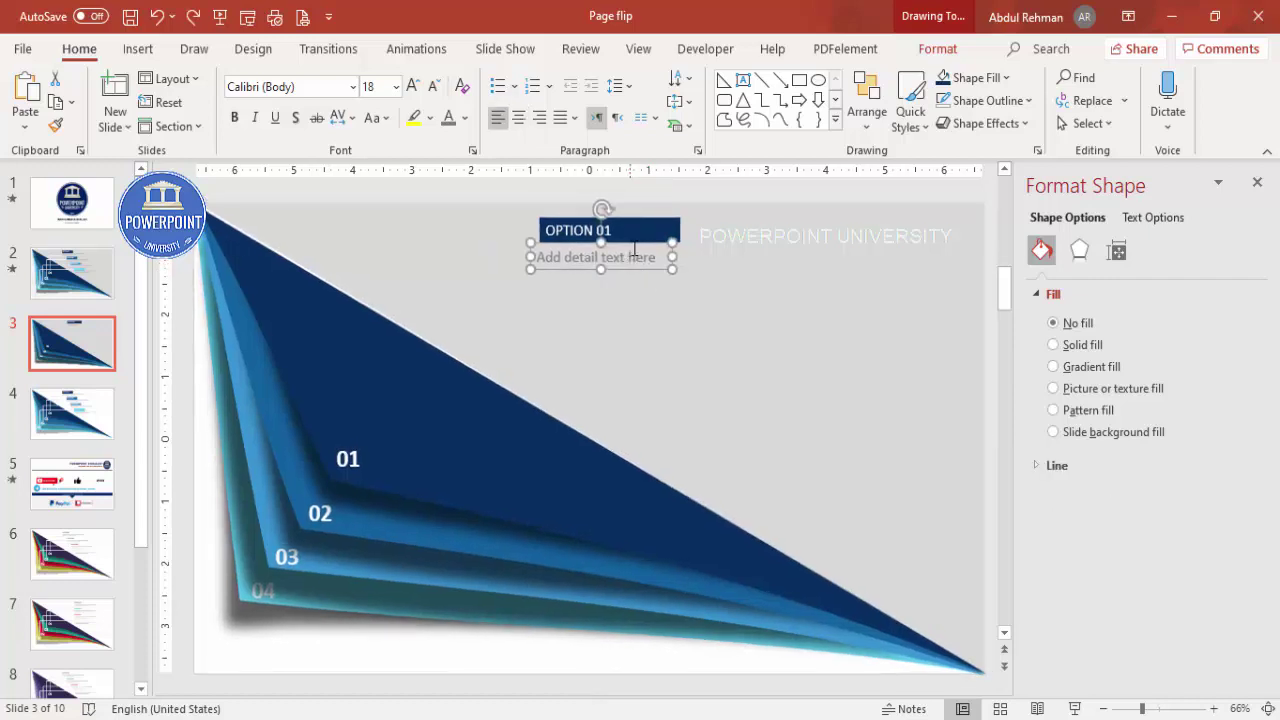
left_click_drag(638, 248, 707, 280)
Step: Duplicate the label group twice and renumber the copies OPTION 02, 03 and 04
key("ctrl+d")
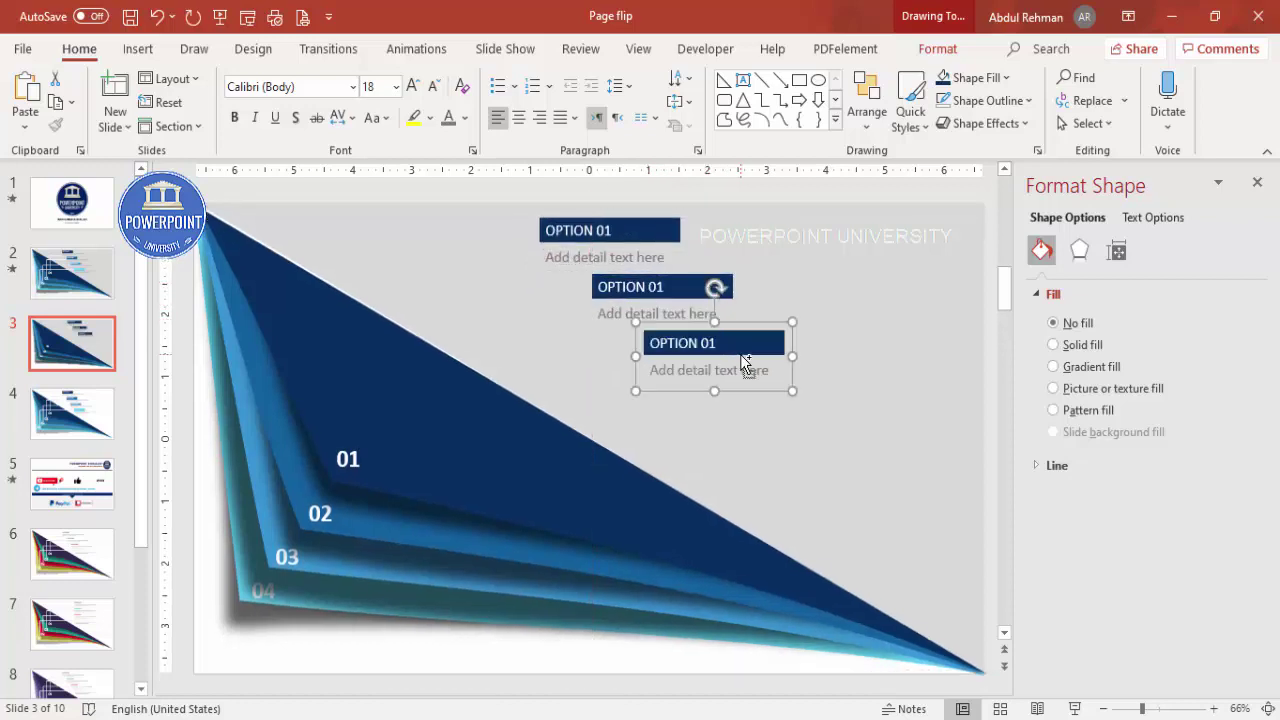
key("ctrl+d")
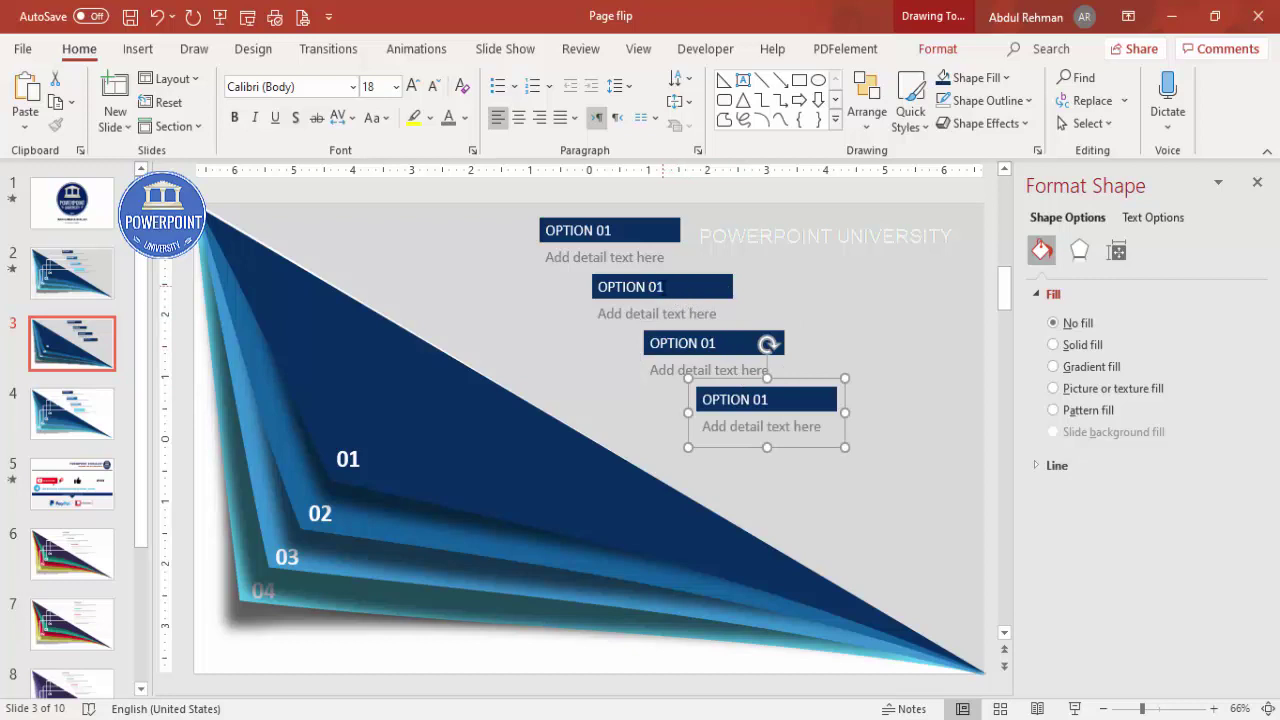
left_click(670, 290)
type("2")
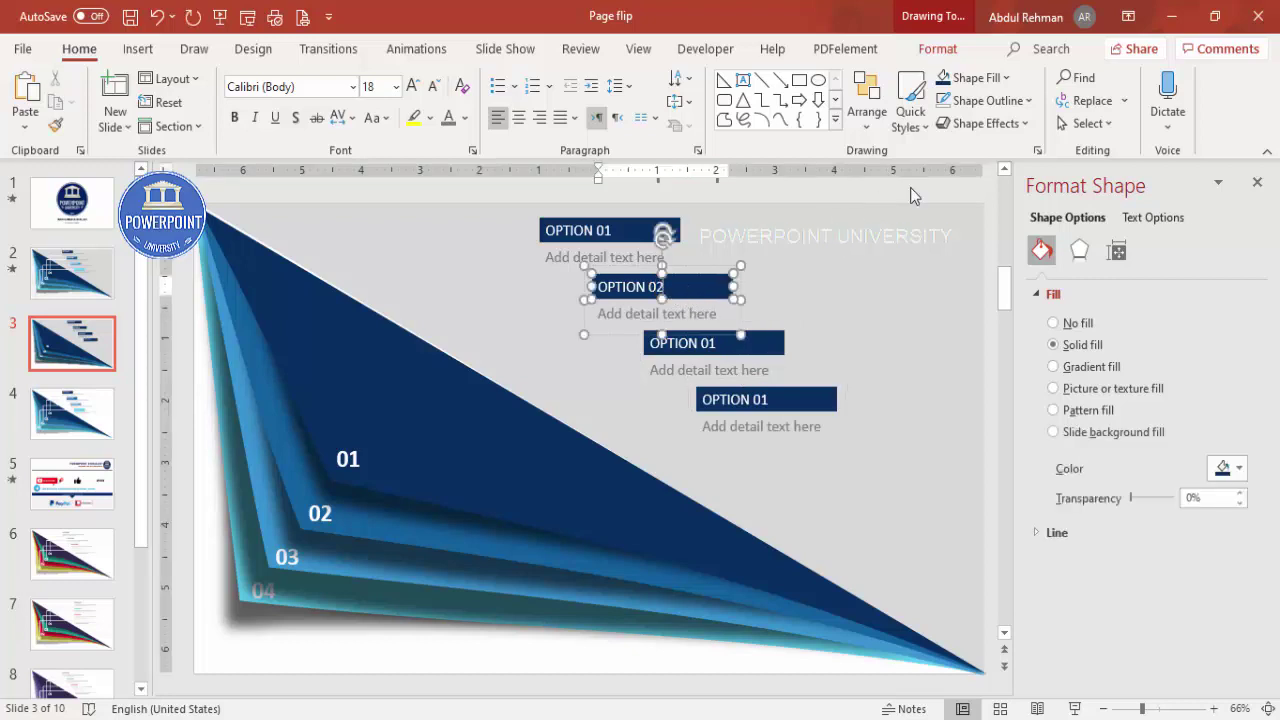
left_click(740, 338)
left_click_drag(716, 343, 826, 323)
key("BackSpace")
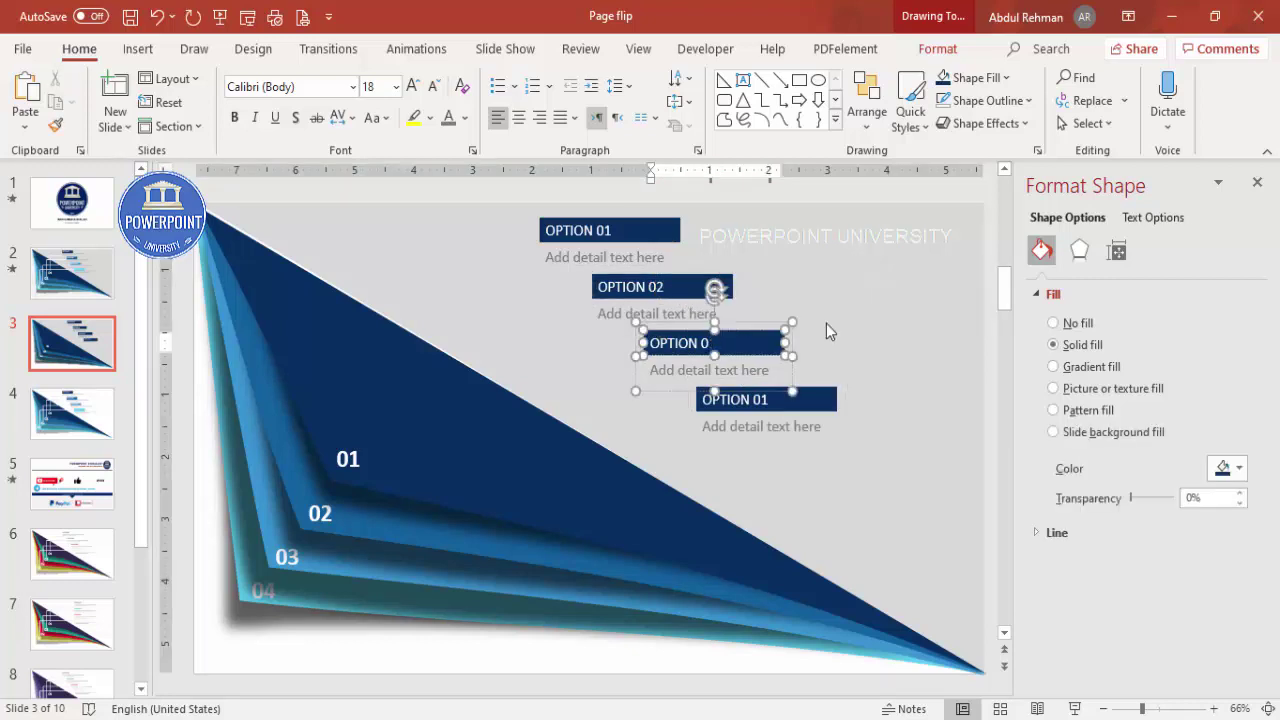
type("3")
left_click(767, 399)
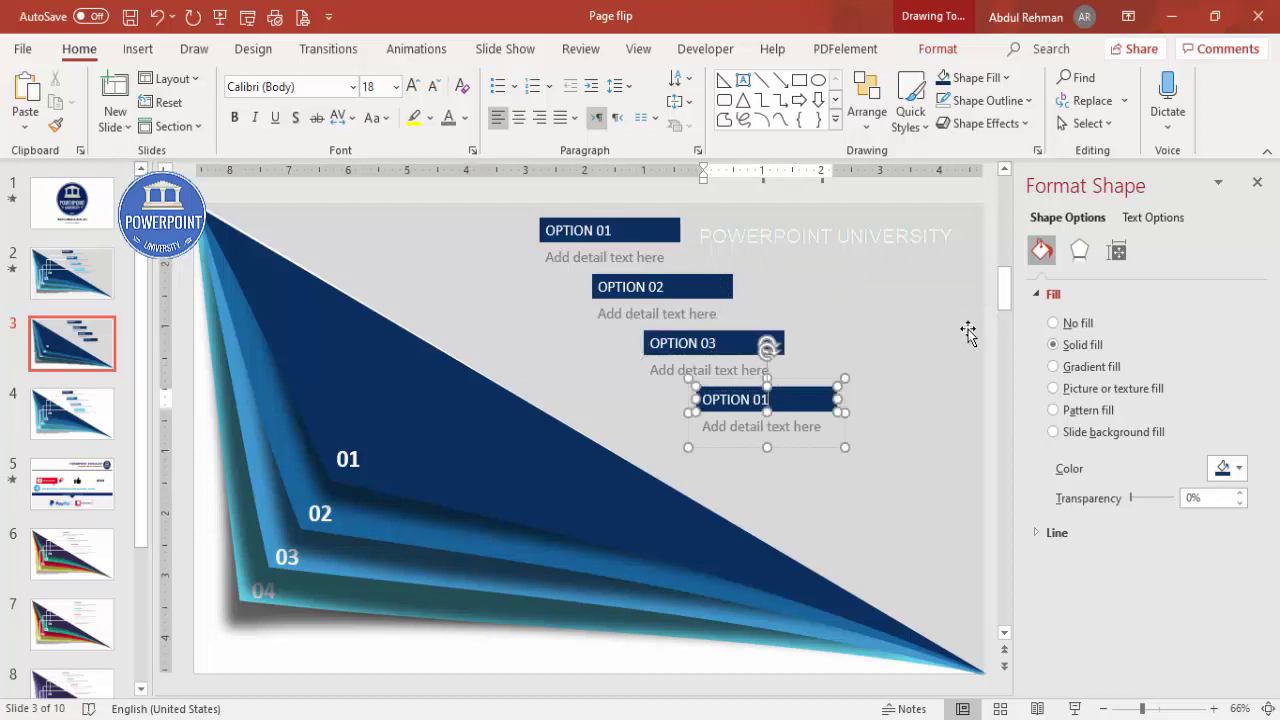
Step: Fill OPTION 04 light cyan, OPTION 03 a lighter blue and OPTION 02 medium blue
left_click(806, 408)
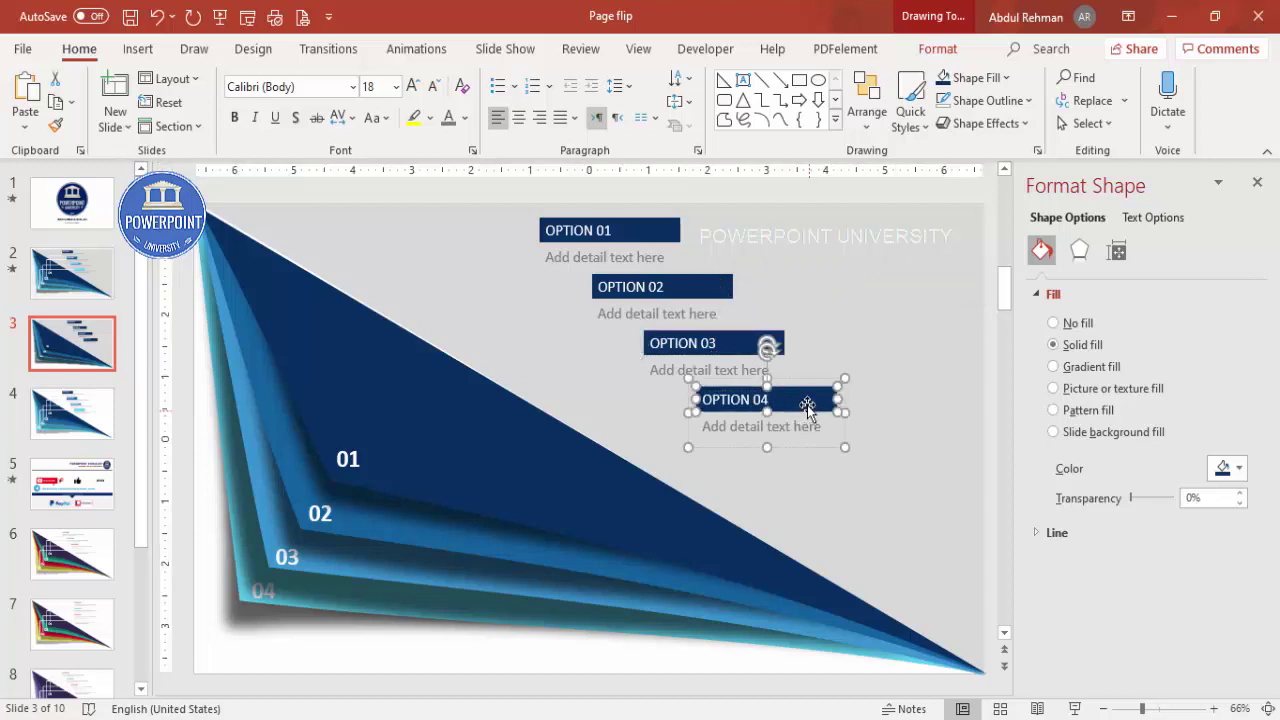
left_click(975, 78)
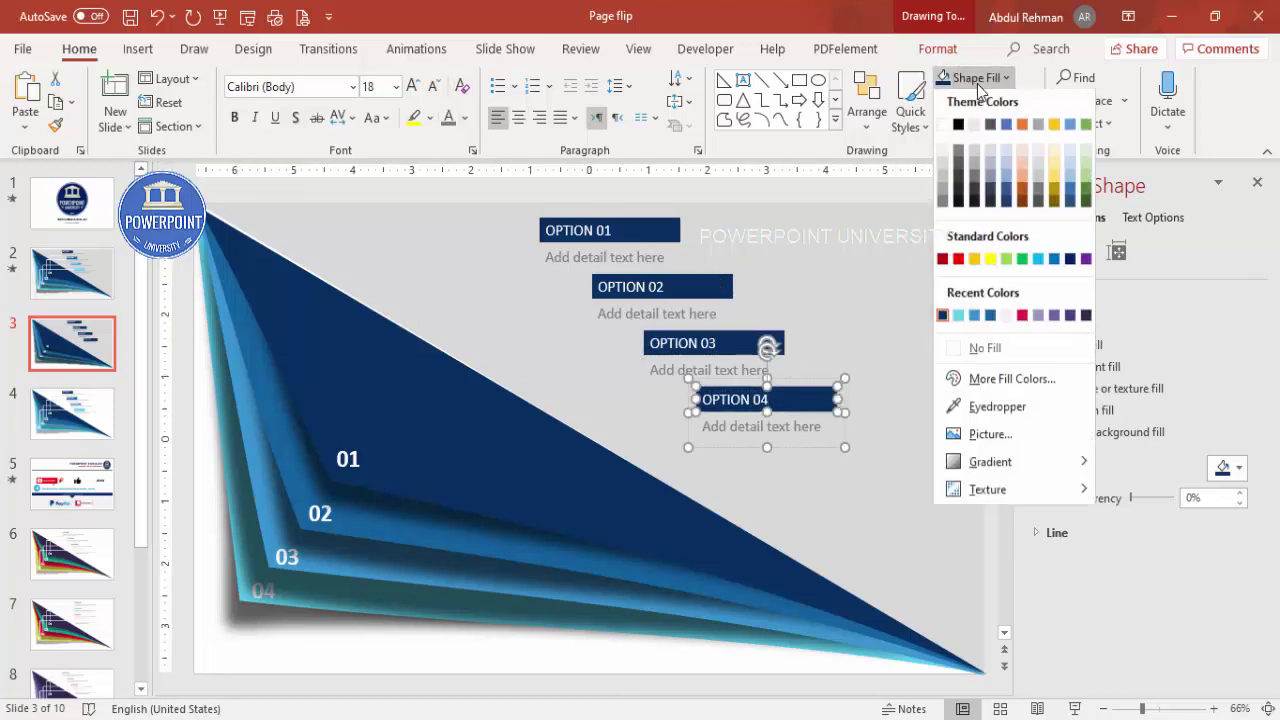
left_click(959, 320)
left_click(748, 337)
left_click(790, 336)
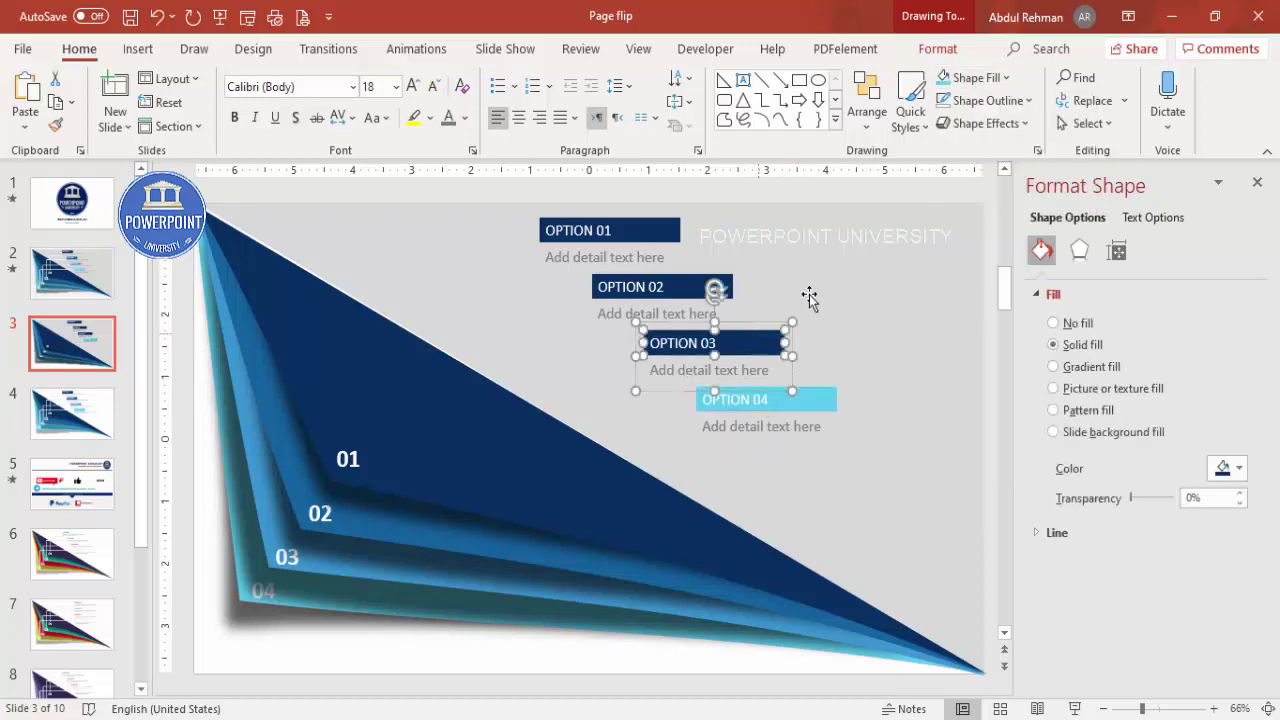
left_click(987, 78)
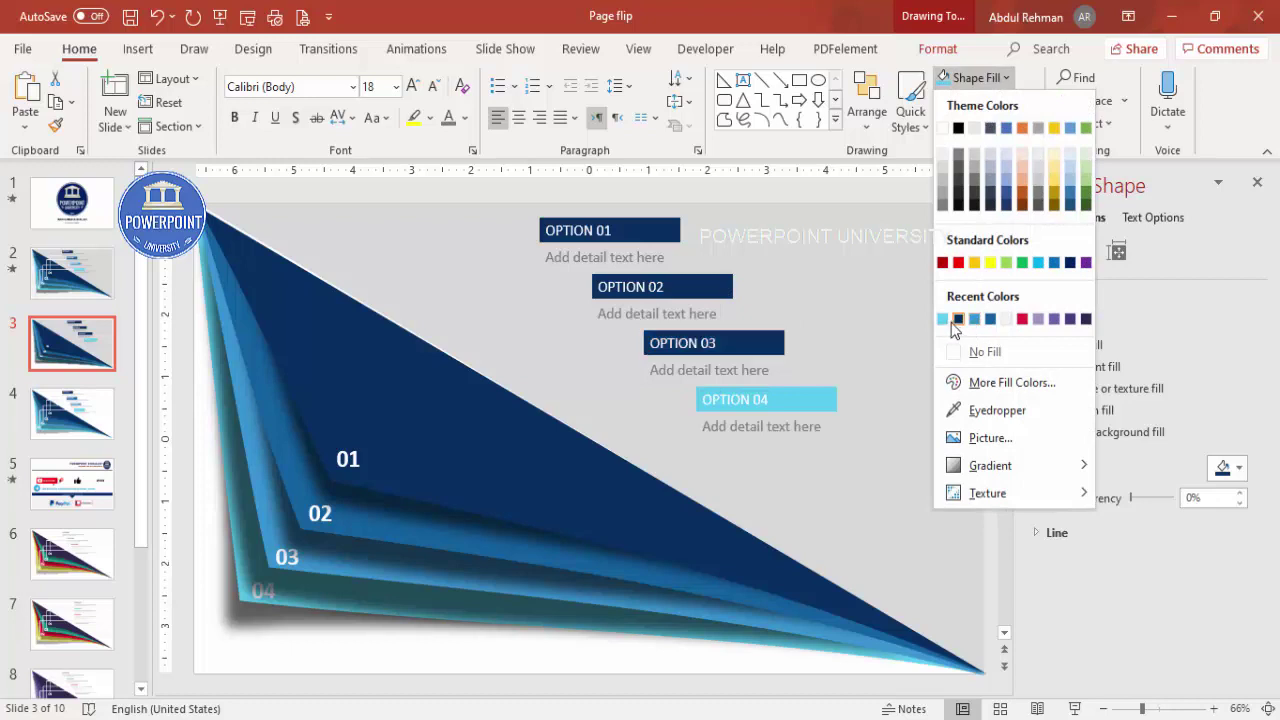
left_click(977, 320)
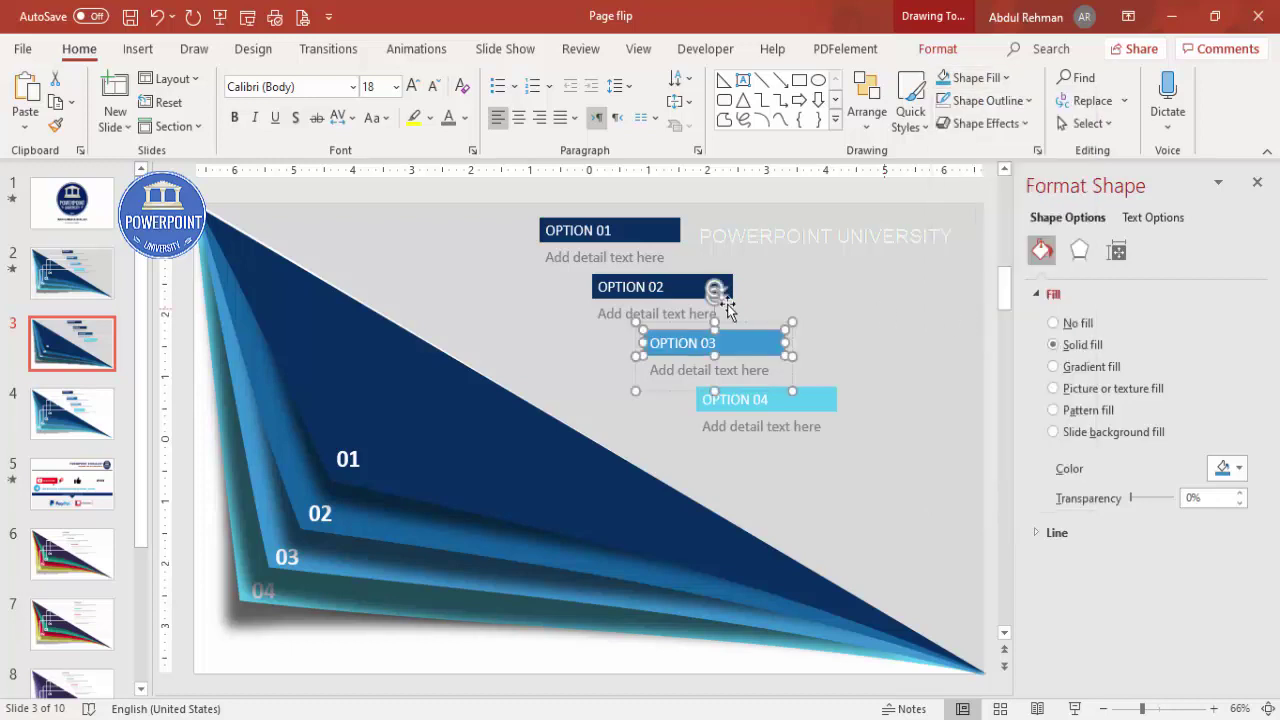
left_click(726, 279)
left_click(714, 284)
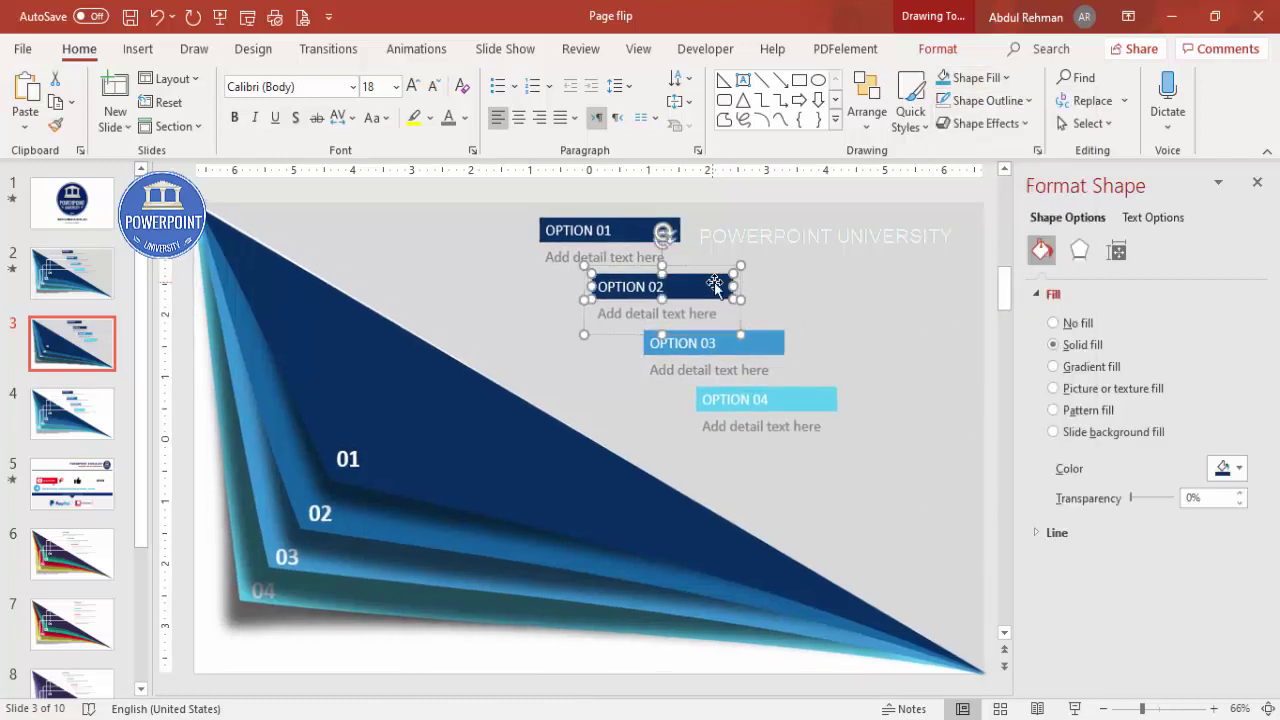
left_click(1005, 77)
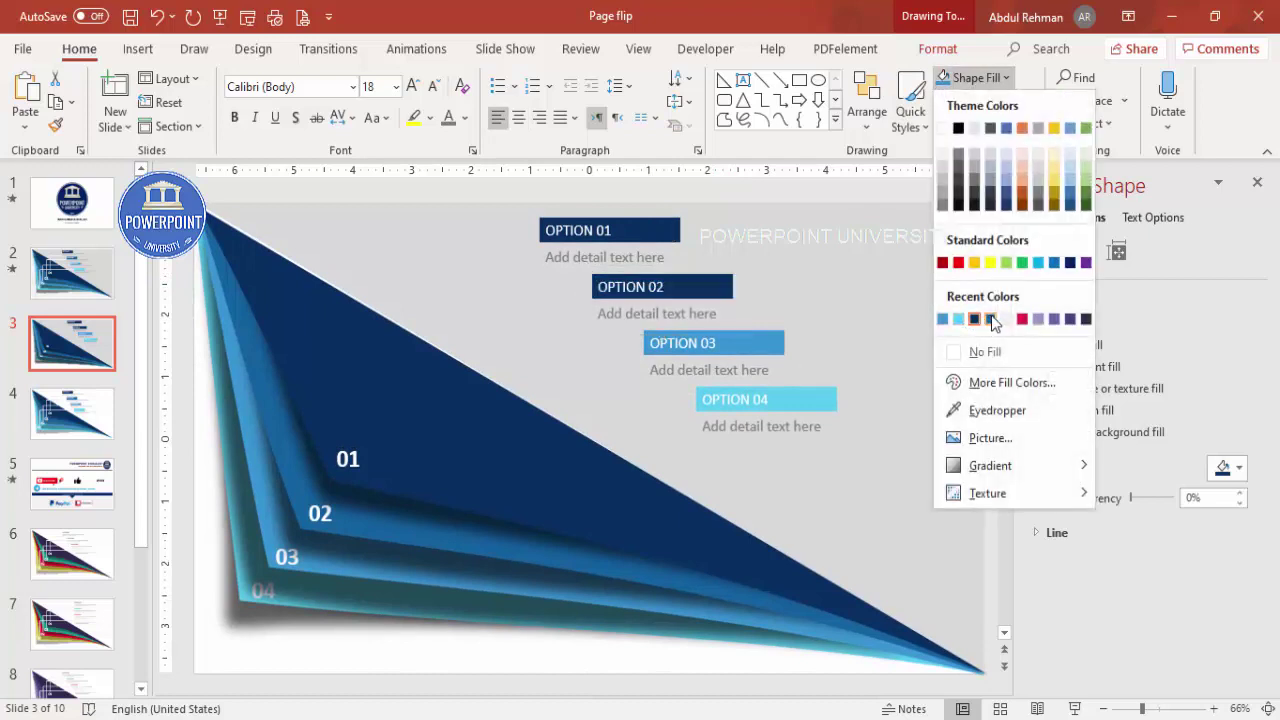
left_click(991, 319)
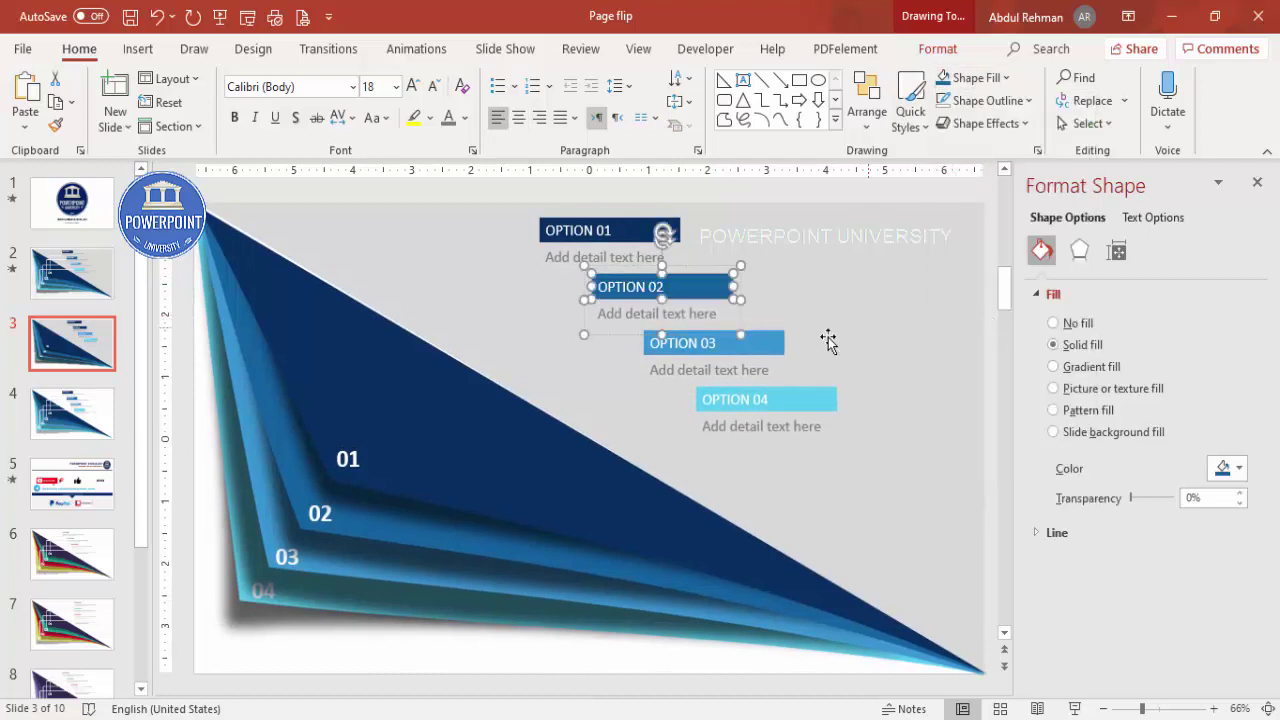
left_click(488, 206)
left_click(138, 48)
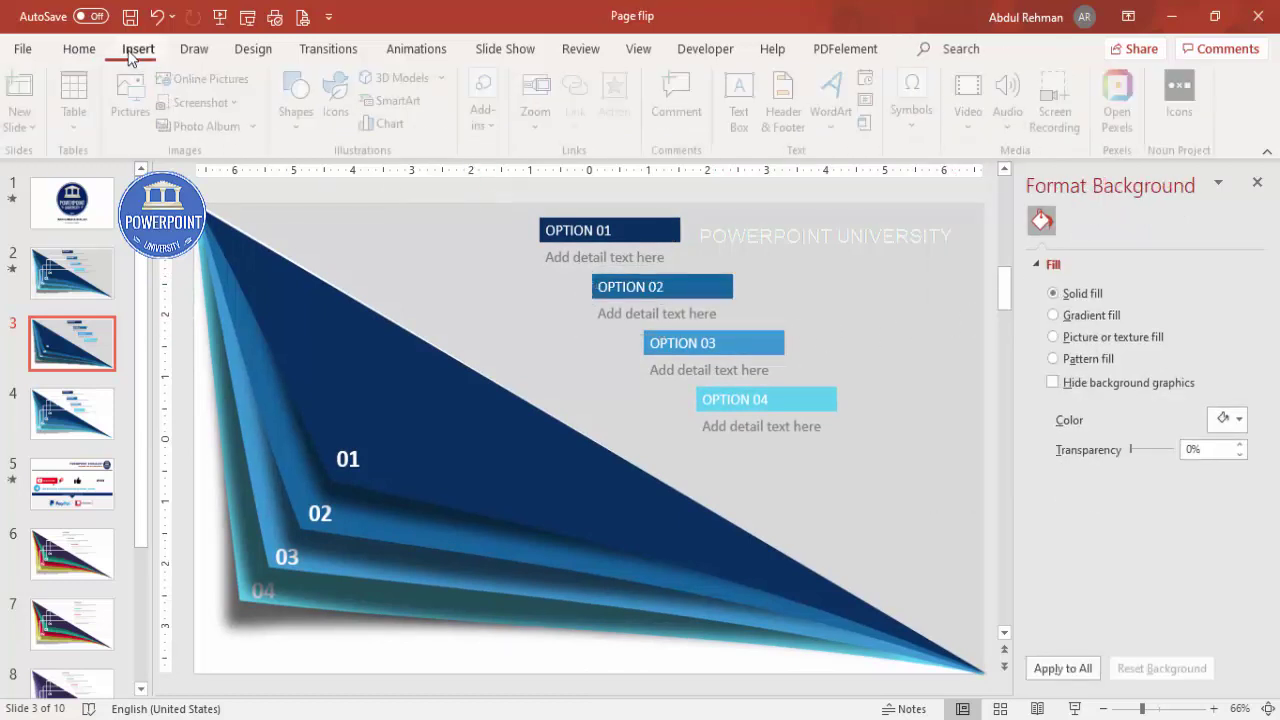
Step: Draw an elbow arrow connector from the 01 layer to OPTION 01 and colour it black
left_click(301, 95)
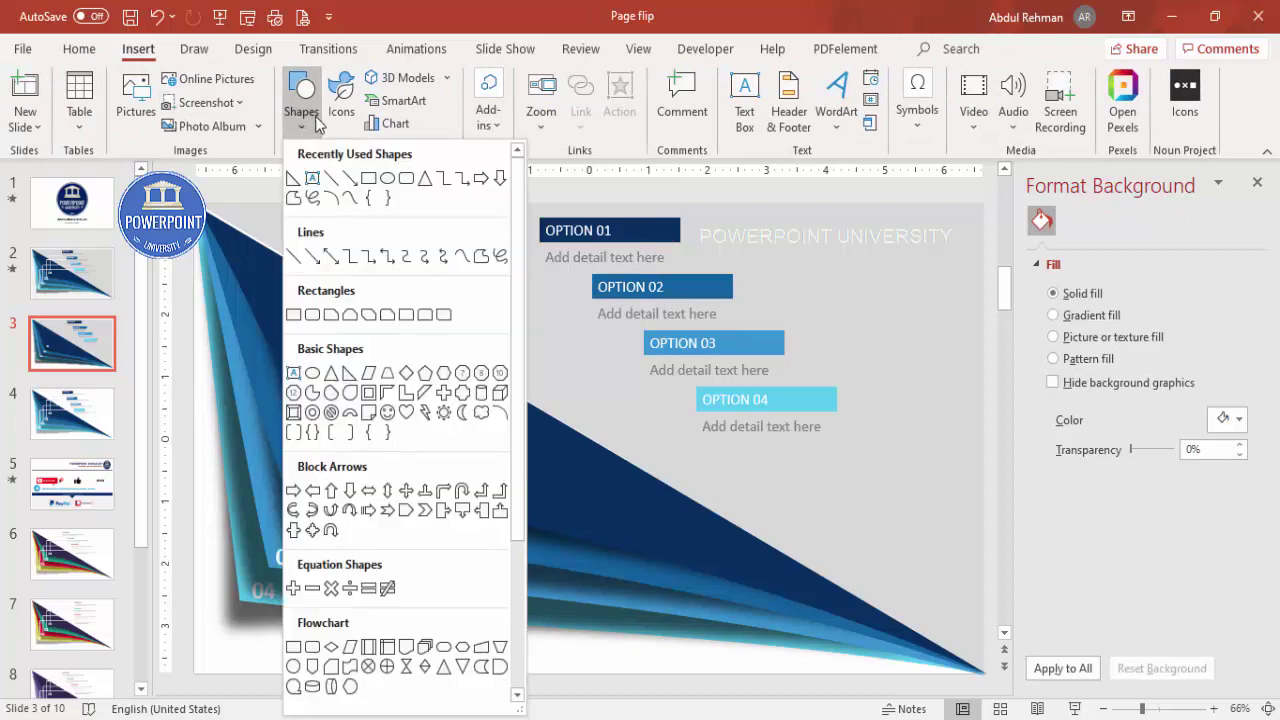
left_click(369, 258)
mouse_move(348, 441)
left_mouse_down()
mouse_move(369, 260)
mouse_move(531, 230)
left_mouse_up()
left_click_drag(443, 336, 393, 237)
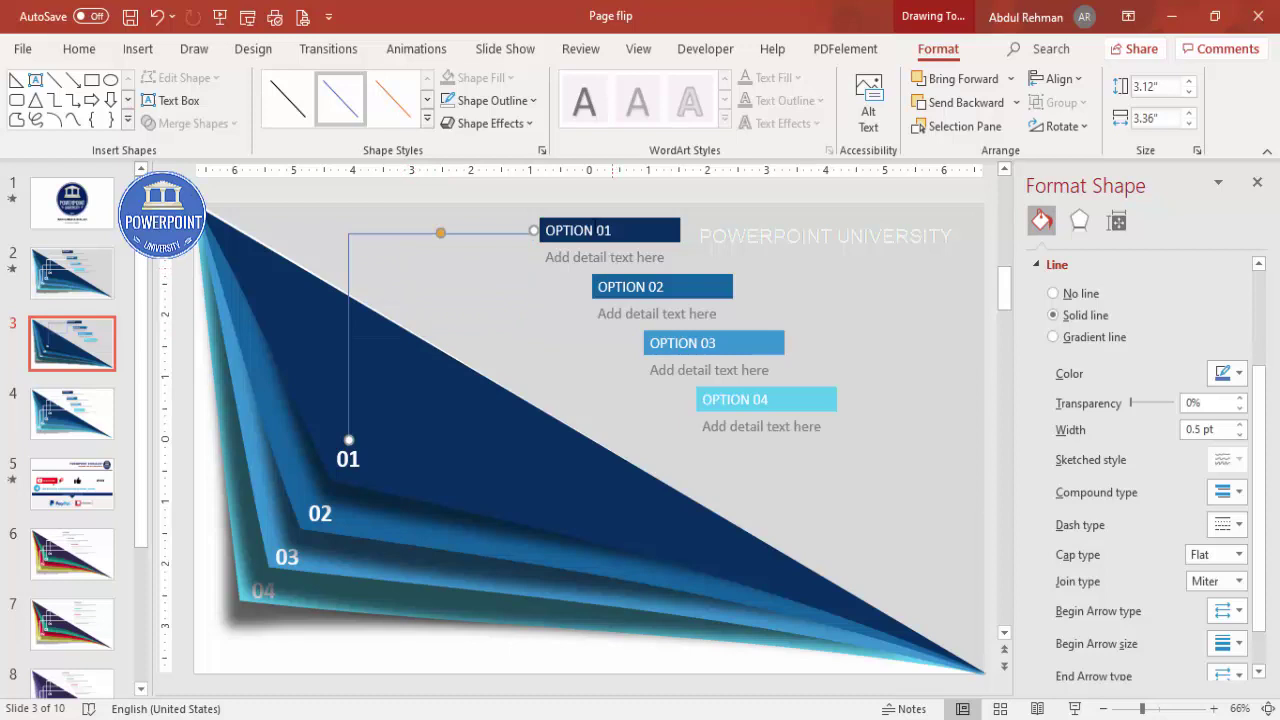
left_click(490, 100)
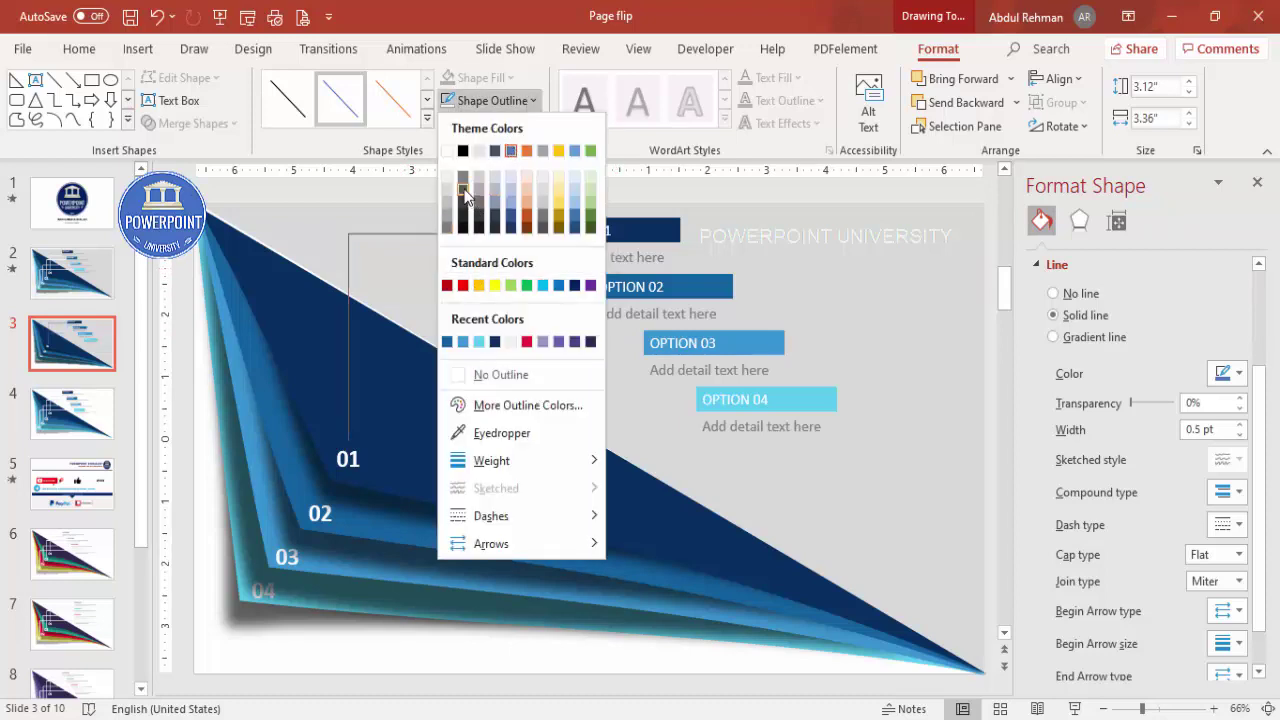
left_click(447, 182)
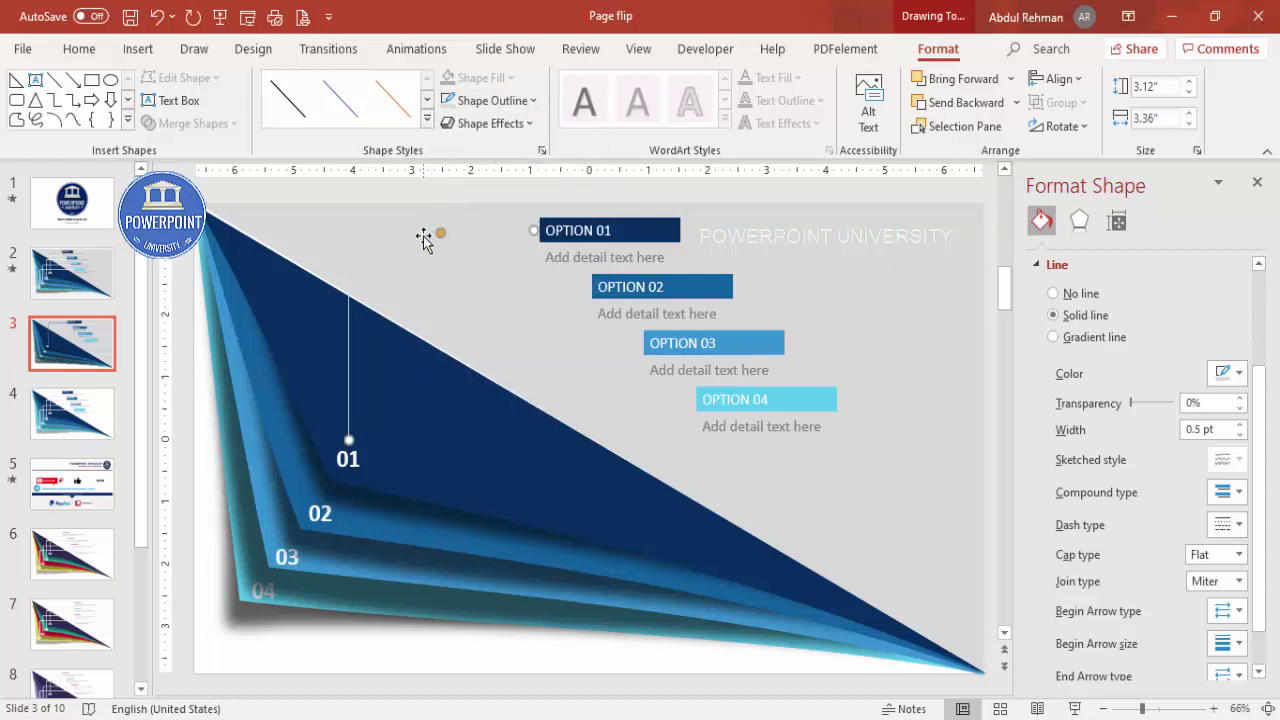
left_click(490, 100)
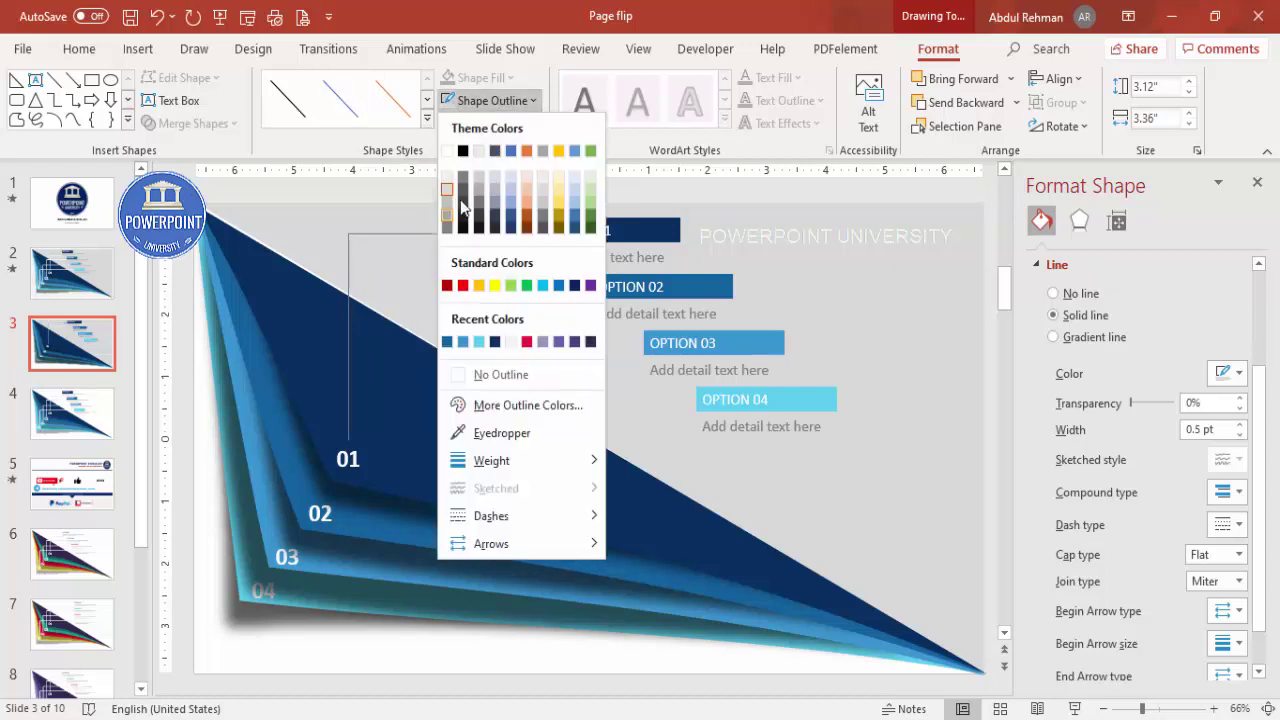
left_click(463, 151)
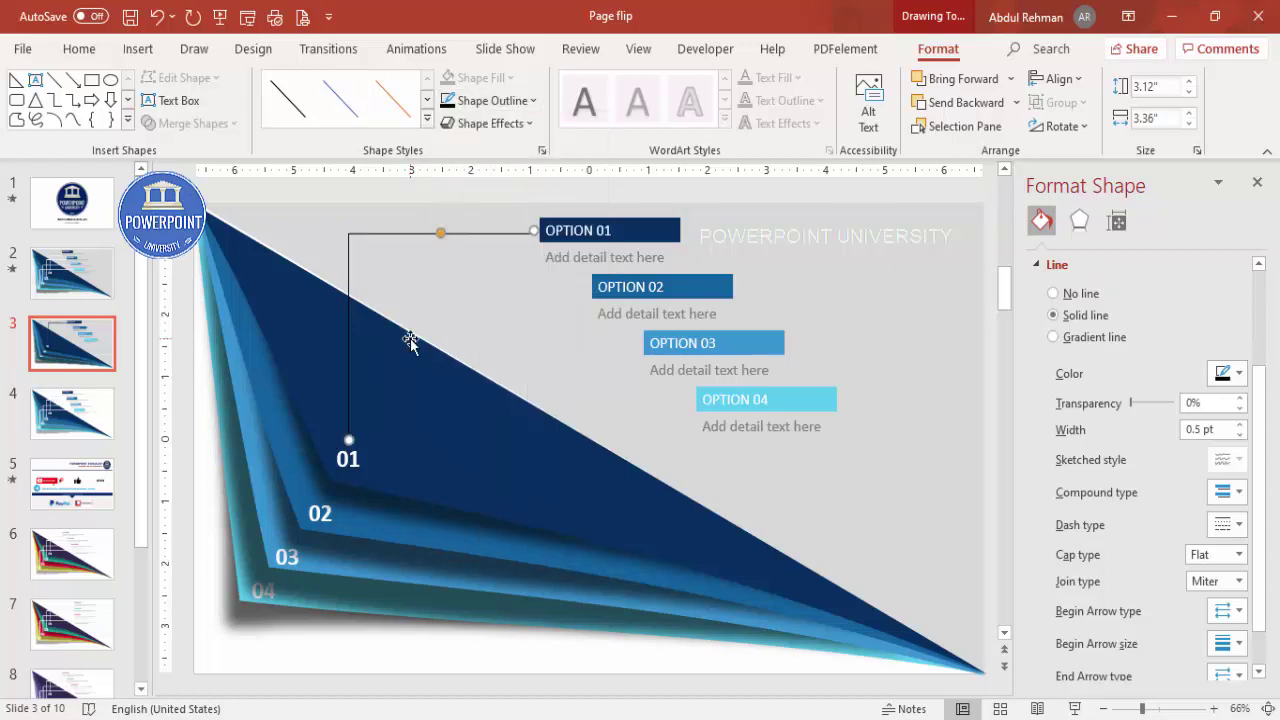
Step: Duplicate the black elbow connector and route it from the 02 layer to OPTION 02
key("ctrl+d")
left_click_drag(400, 250, 440, 291)
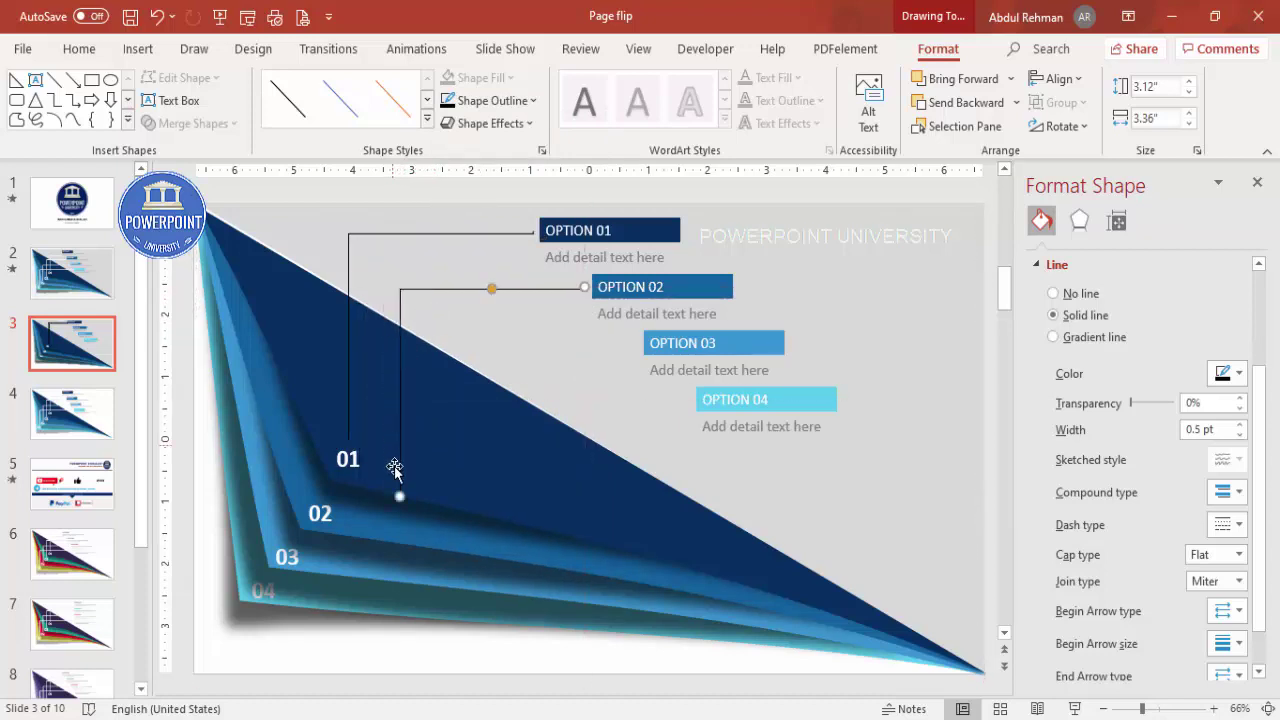
left_click_drag(377, 497, 333, 494)
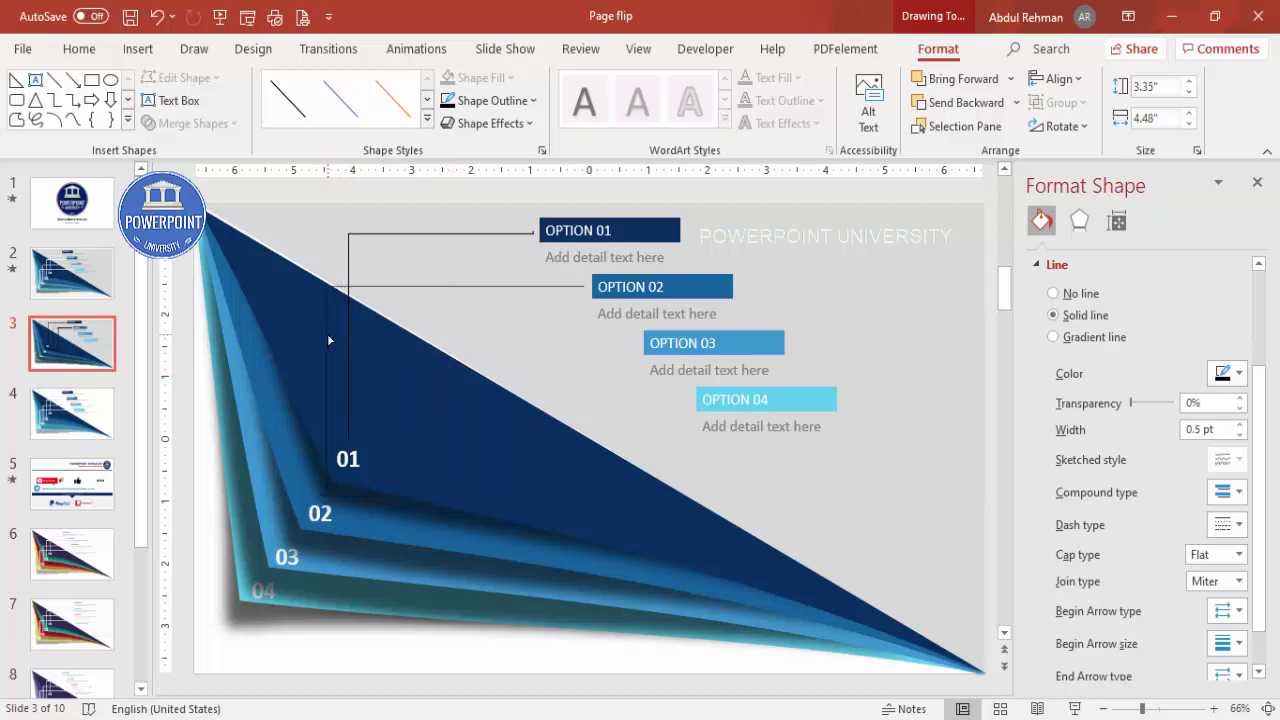
Step: Add duplicated elbow connectors joining layers 03 and 04 to the OPTION 03 and OPTION 04 labels
left_click(322, 336)
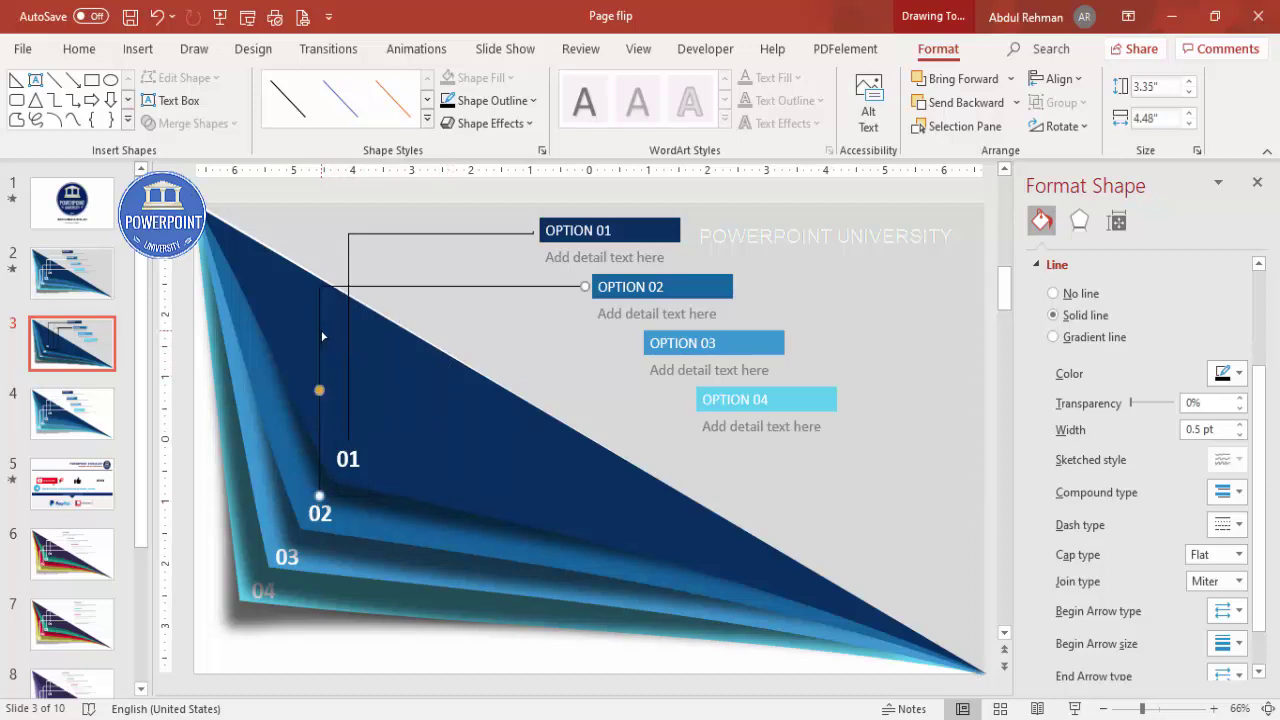
key("ctrl+d")
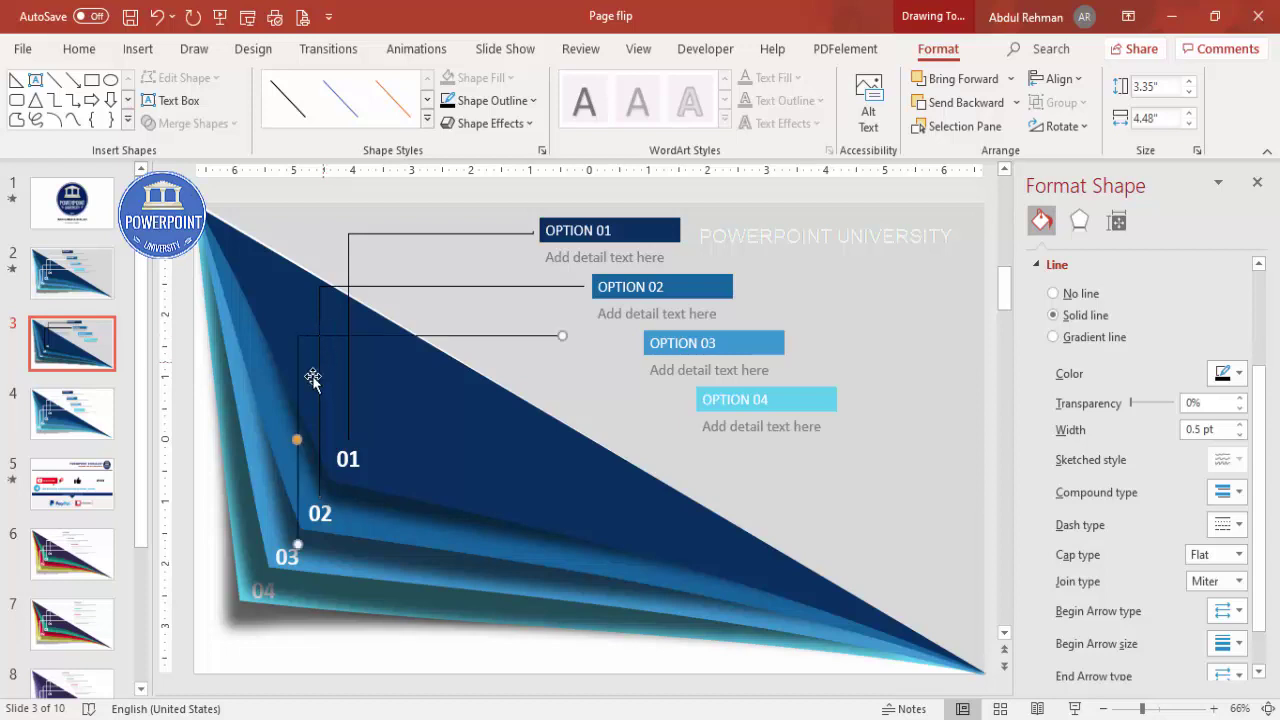
left_click_drag(297, 481, 285, 478)
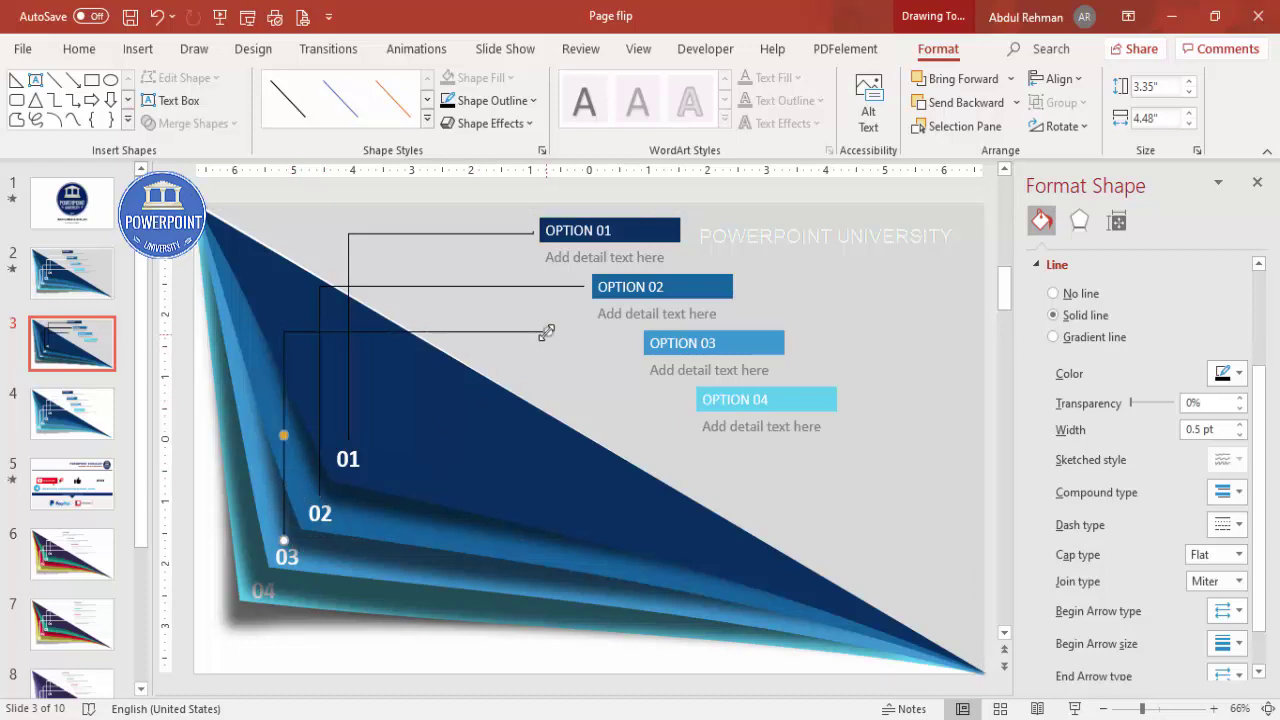
left_click_drag(546, 332, 631, 345)
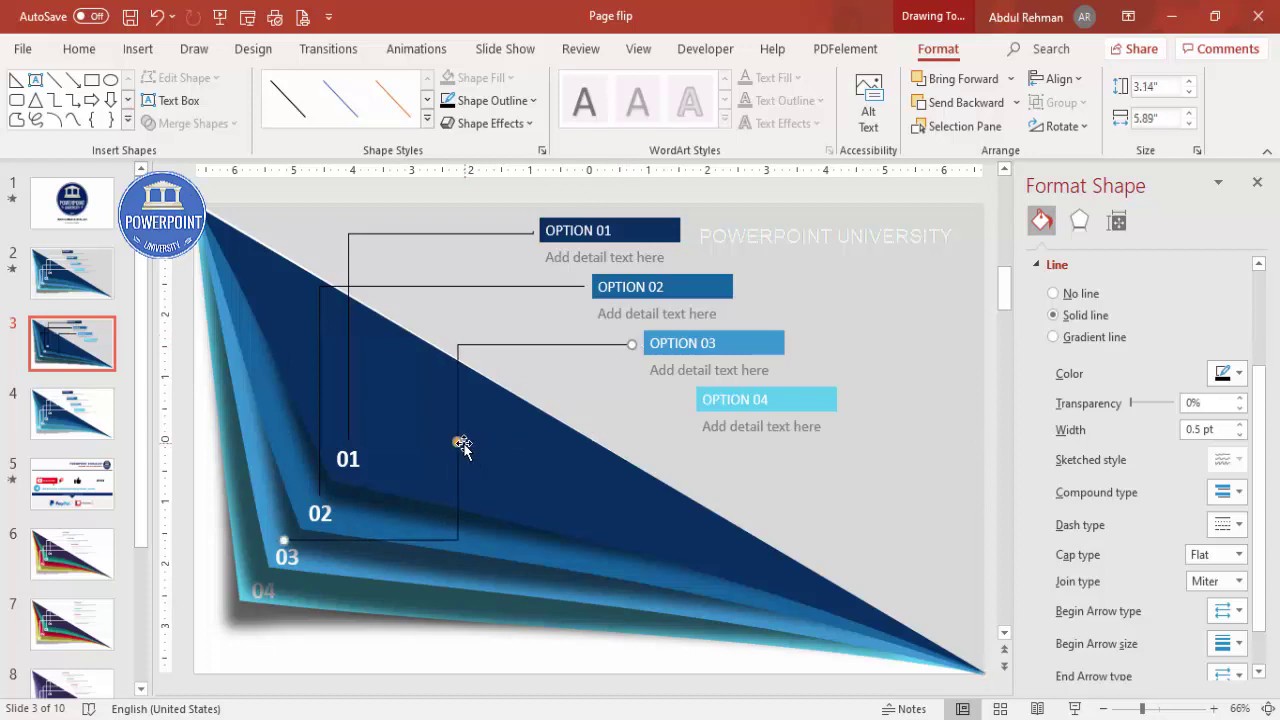
left_click_drag(461, 444, 284, 388)
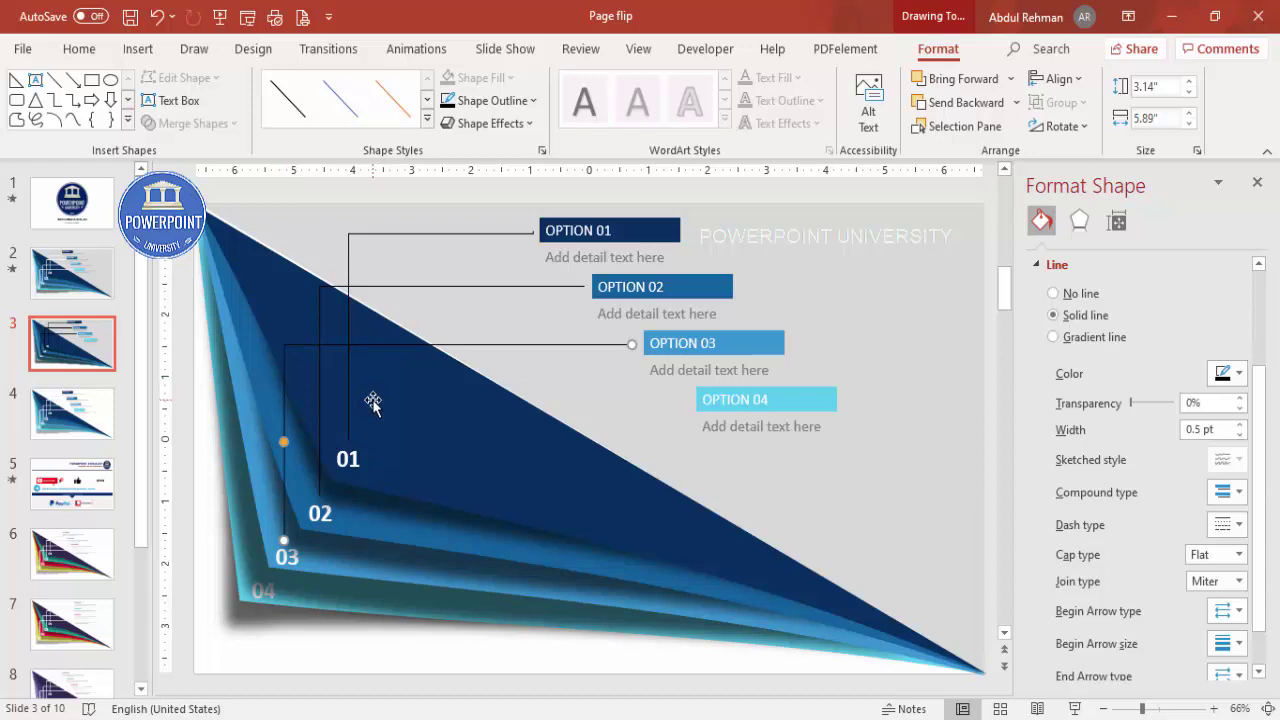
key("ctrl+d")
left_click_drag(563, 405, 682, 400)
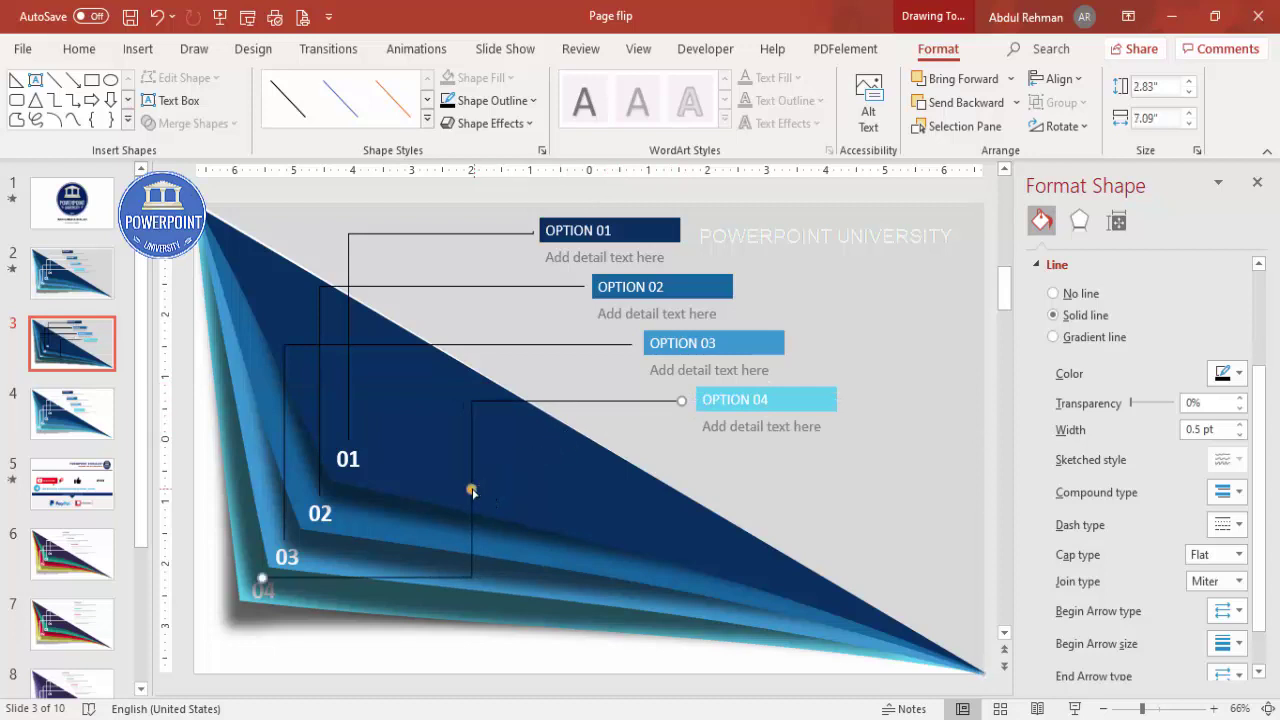
left_click_drag(471, 489, 258, 398)
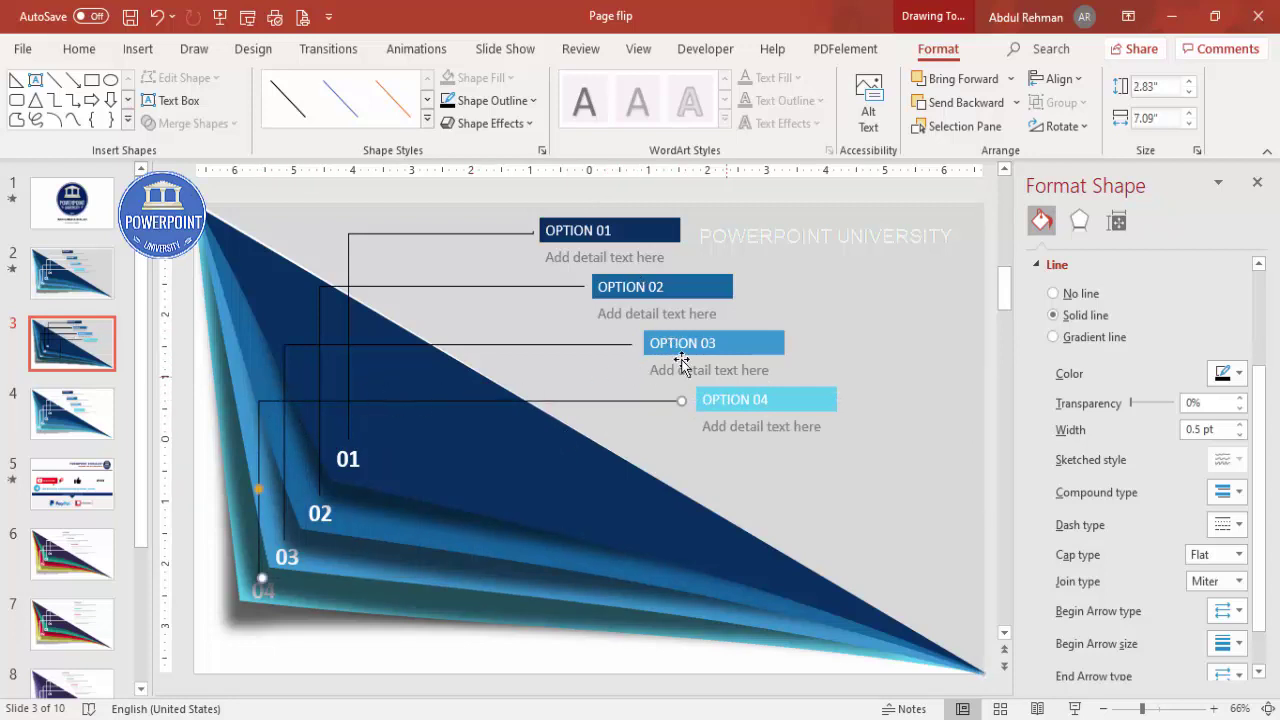
Step: Select the layered page-flip group and bring up the Animations tab
left_click(884, 464)
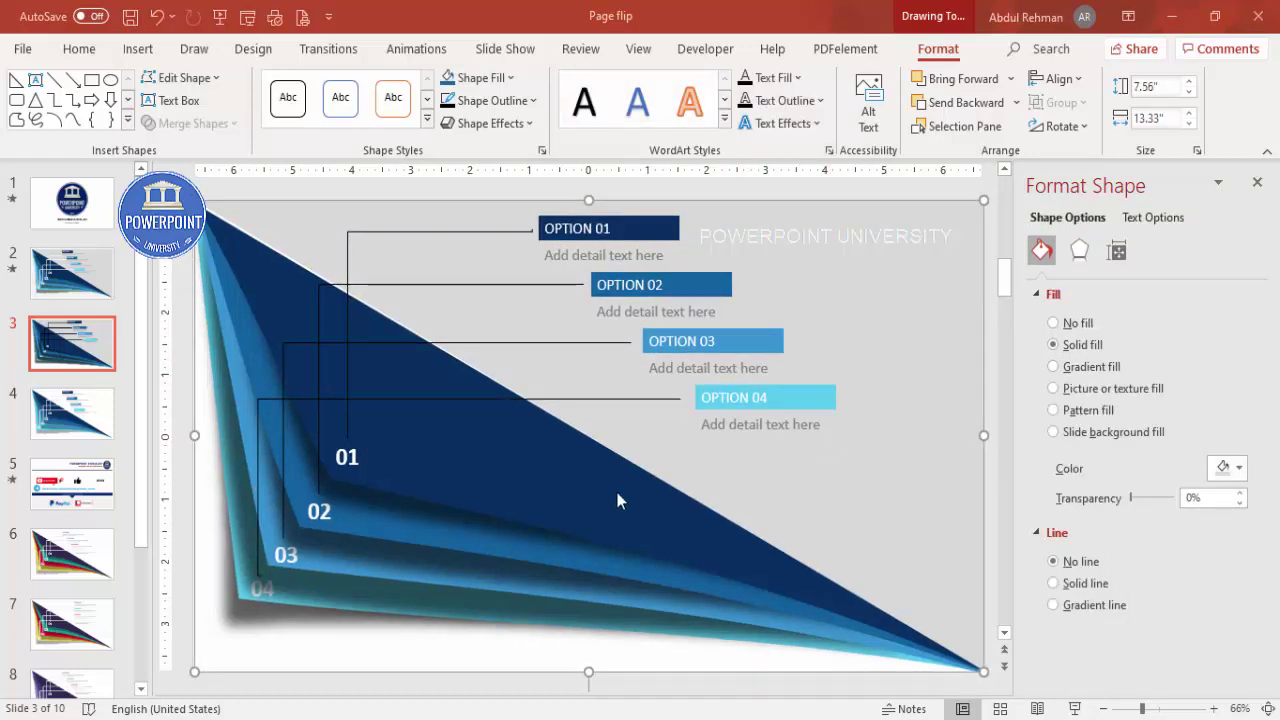
left_click(418, 437)
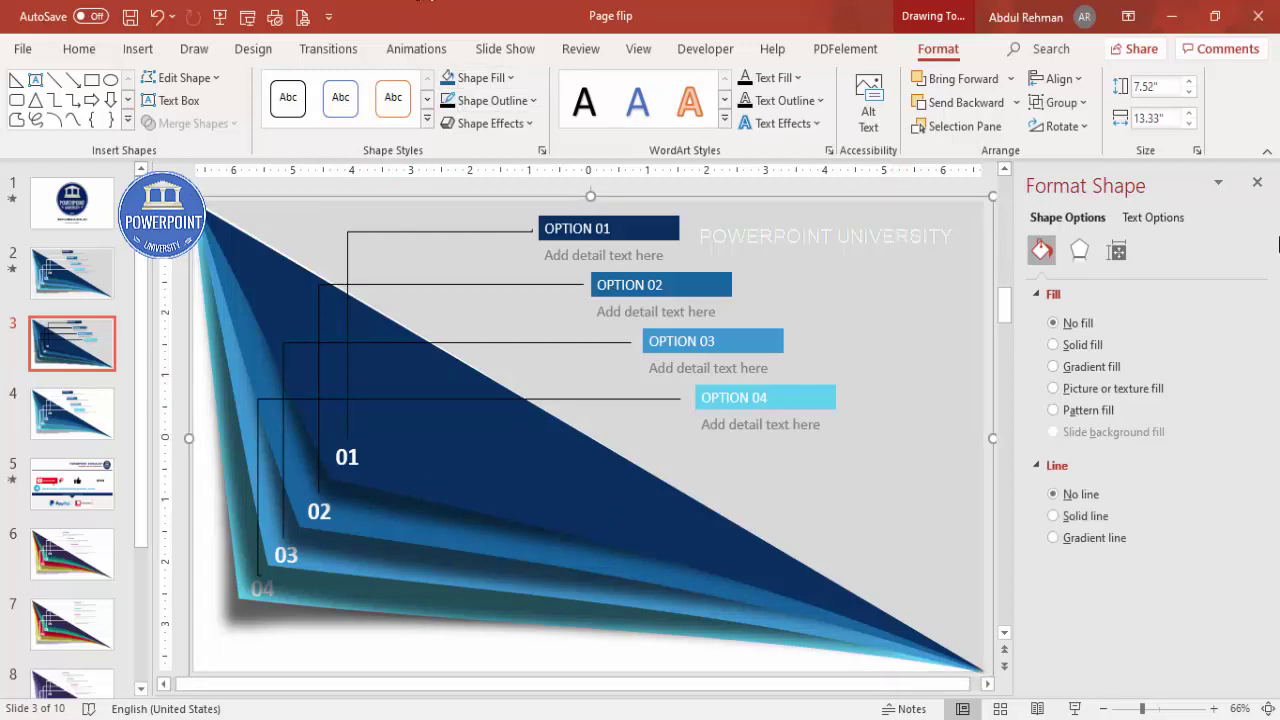
left_click(1258, 184)
left_click(416, 48)
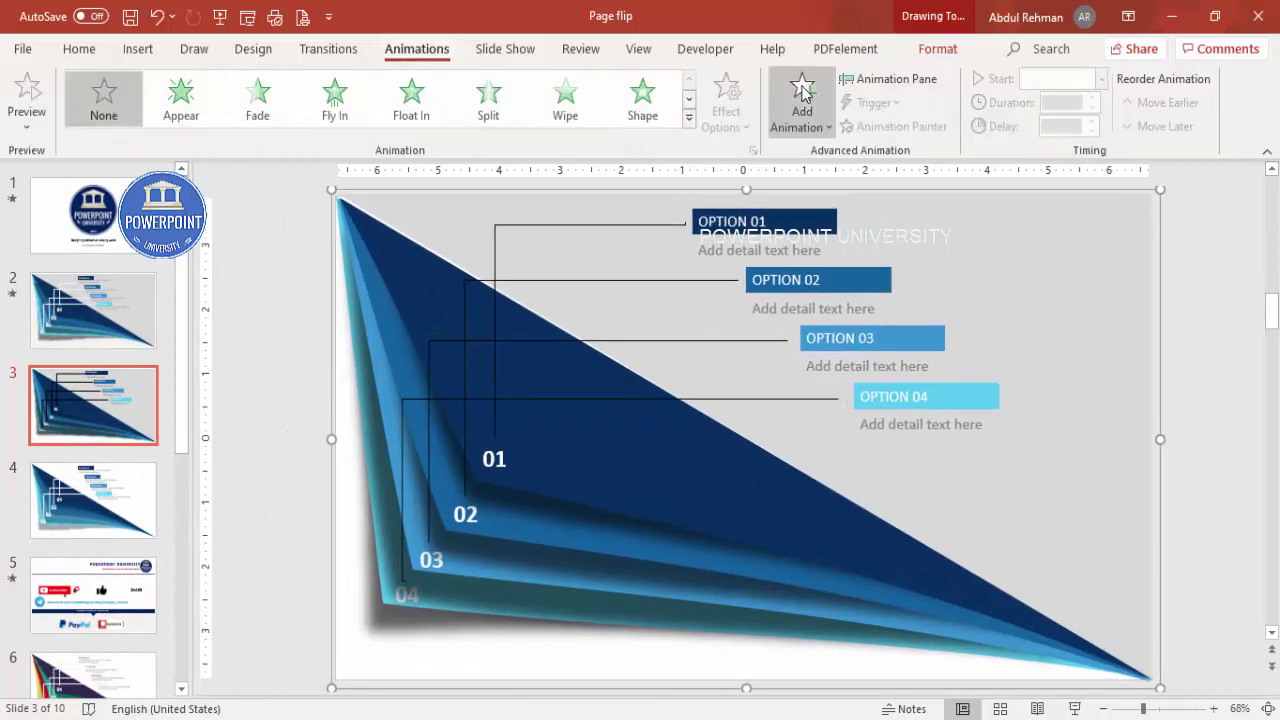
Step: Add a Strips entrance effect to the layered group from More Entrance Effects
left_click(866, 80)
left_click(805, 110)
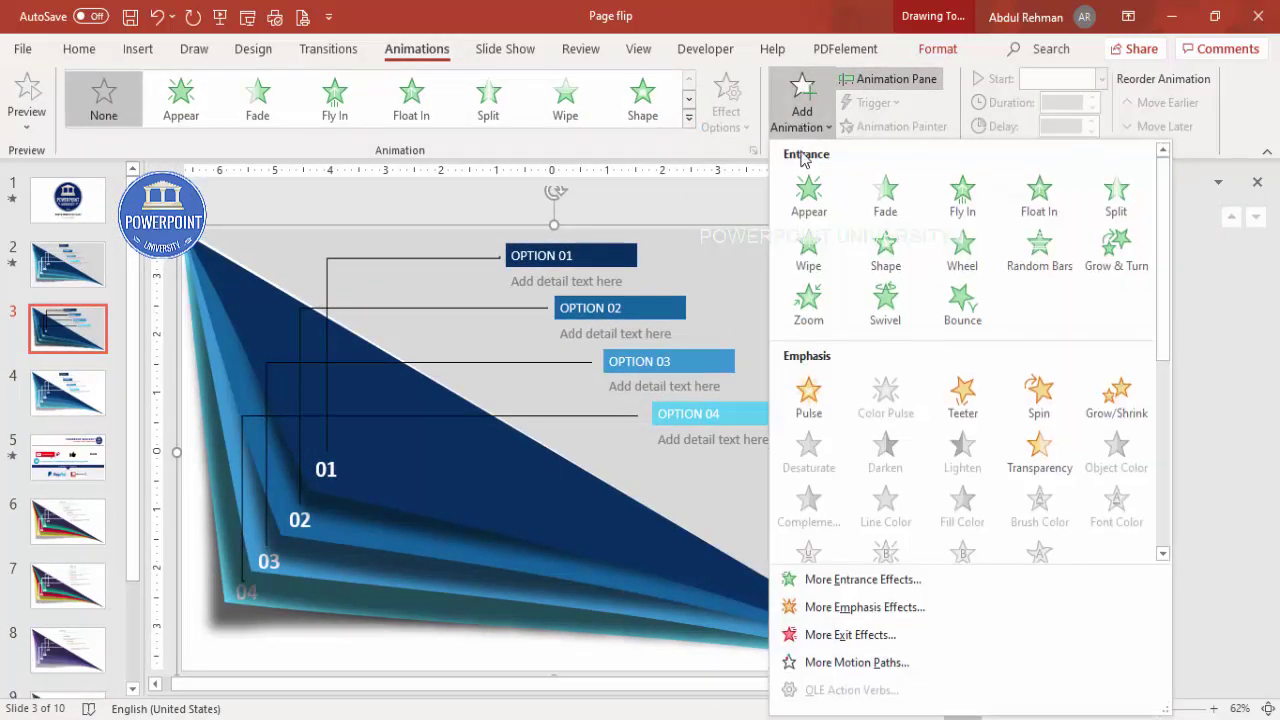
left_click(849, 580)
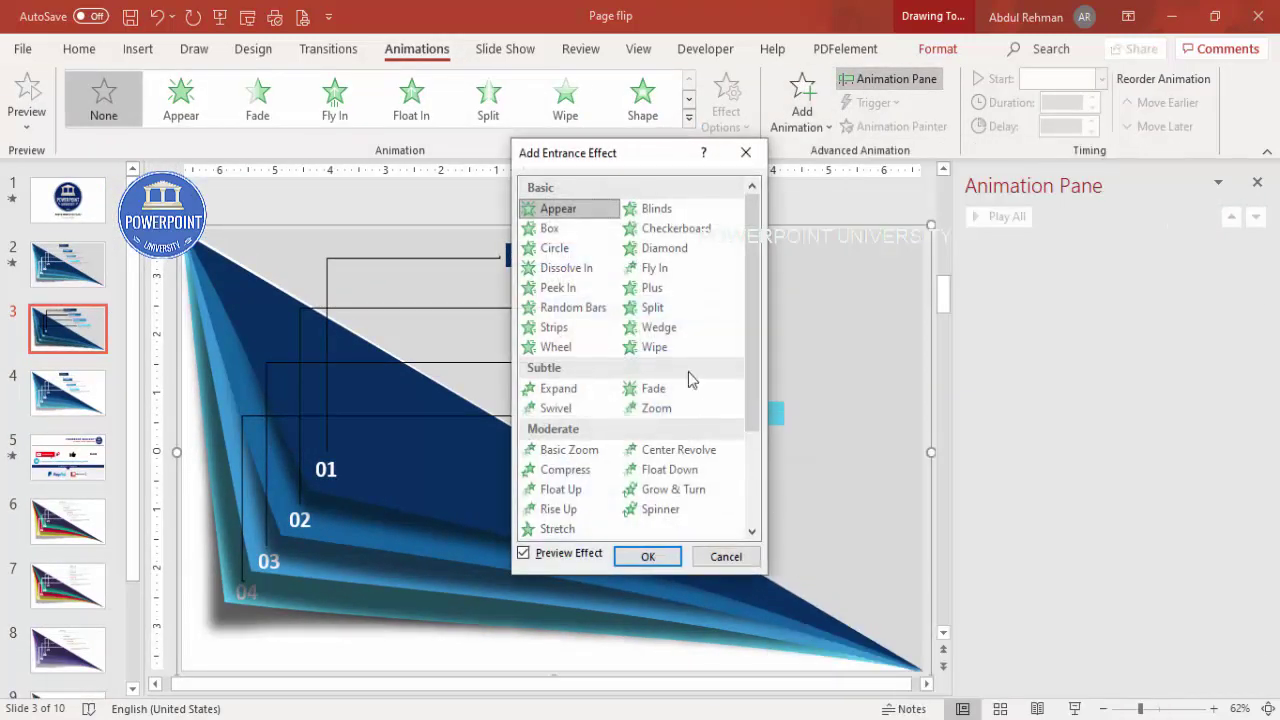
left_click_drag(667, 160, 886, 171)
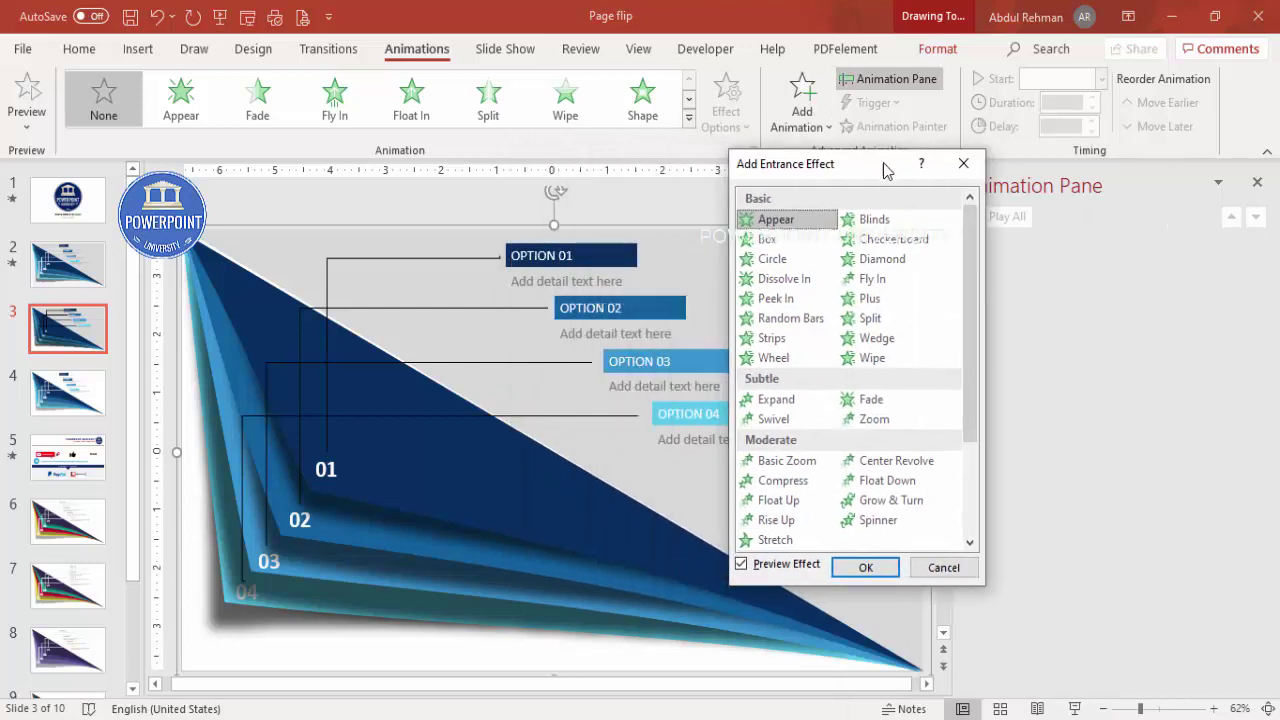
left_click(790, 340)
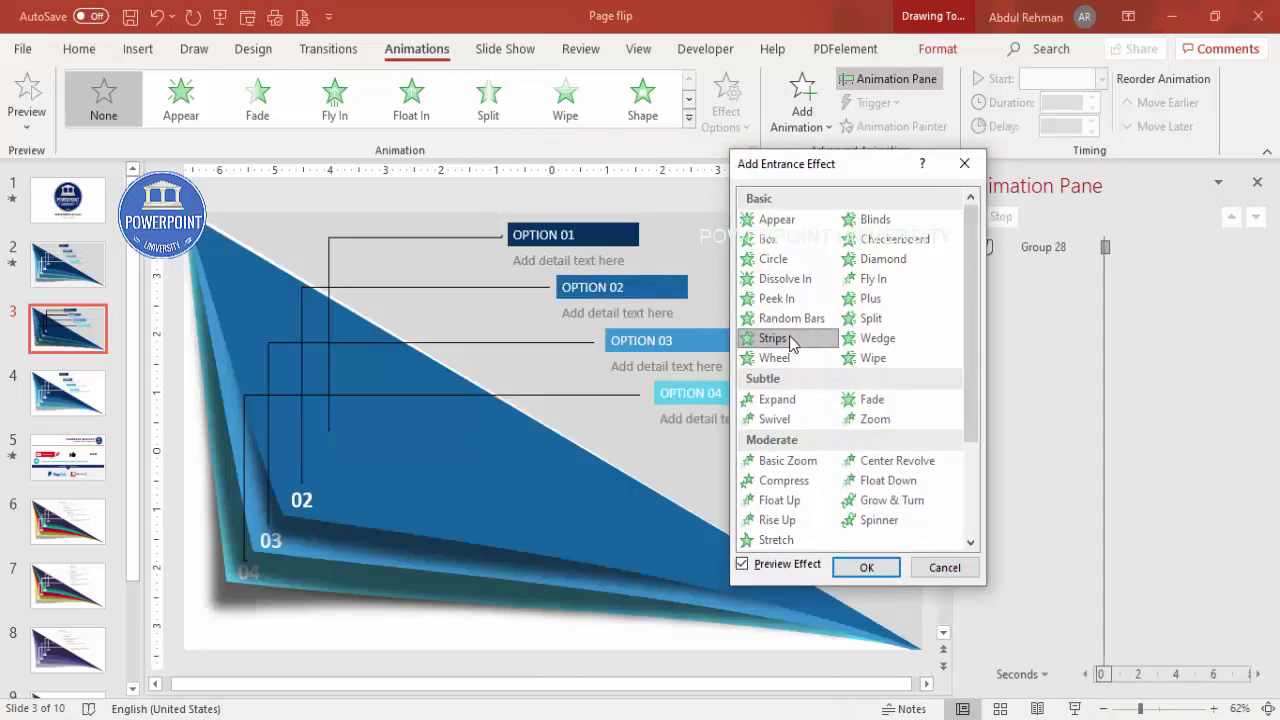
left_click(866, 567)
Step: Give the Strips animation a 2-second duration and Left Down direction, then preview it
double_click(1032, 250)
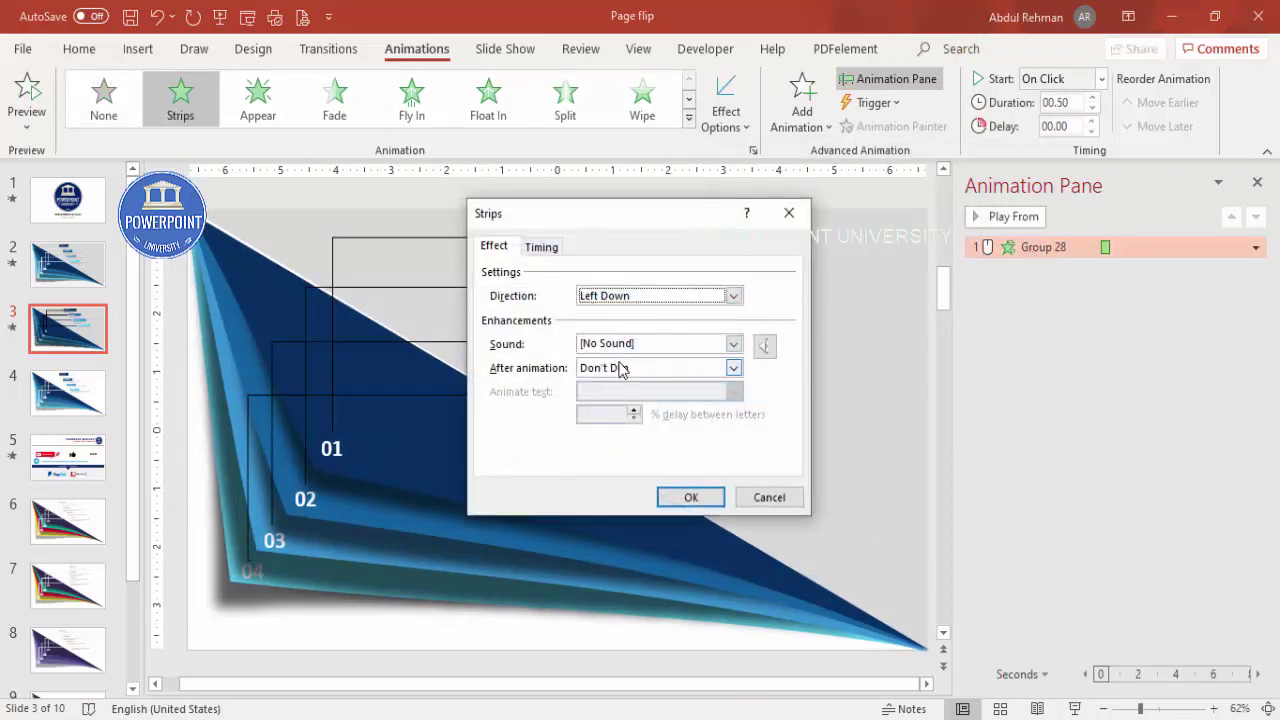
left_click(541, 247)
left_click(689, 322)
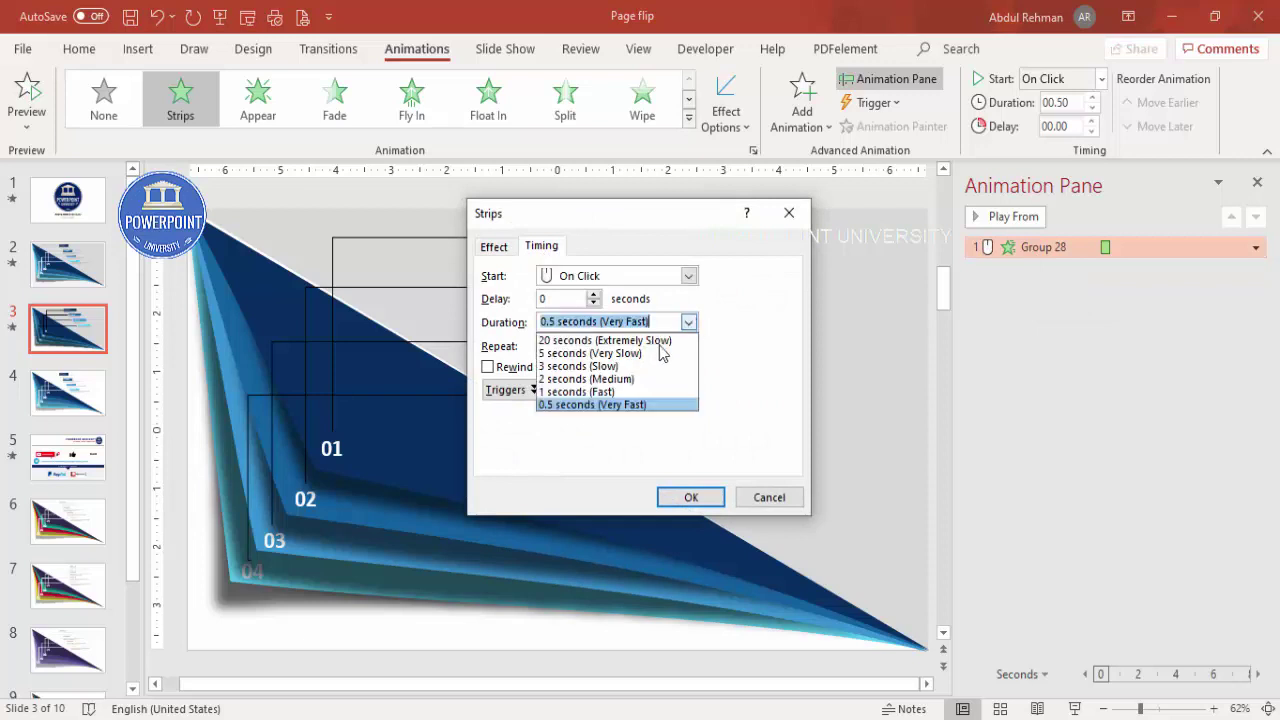
left_click(610, 374)
left_click(690, 497)
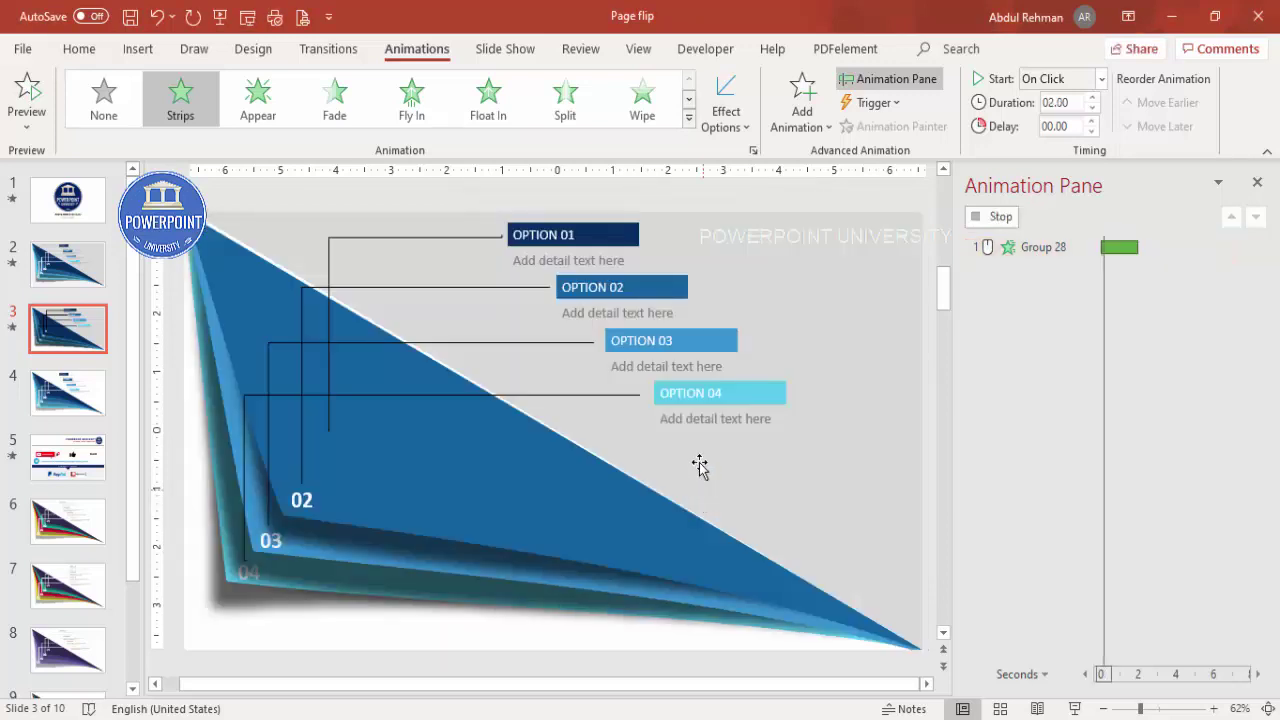
left_click(726, 112)
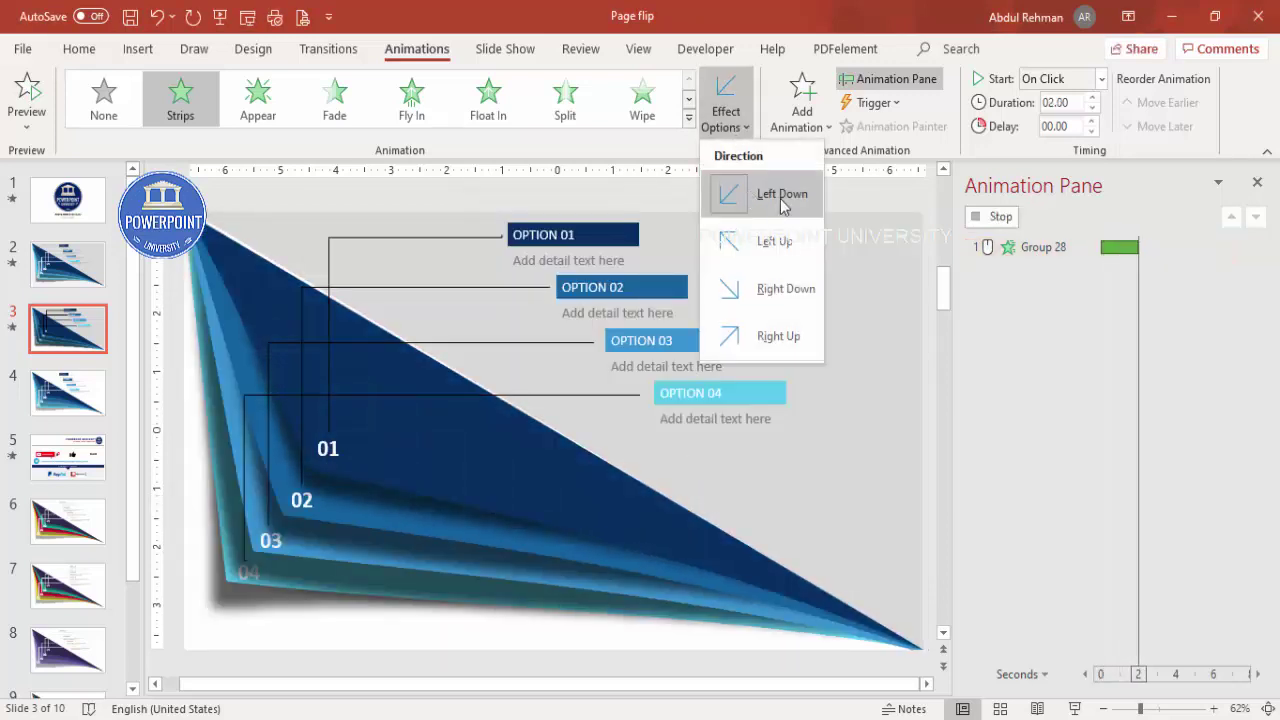
left_click(782, 200)
left_click(1000, 216)
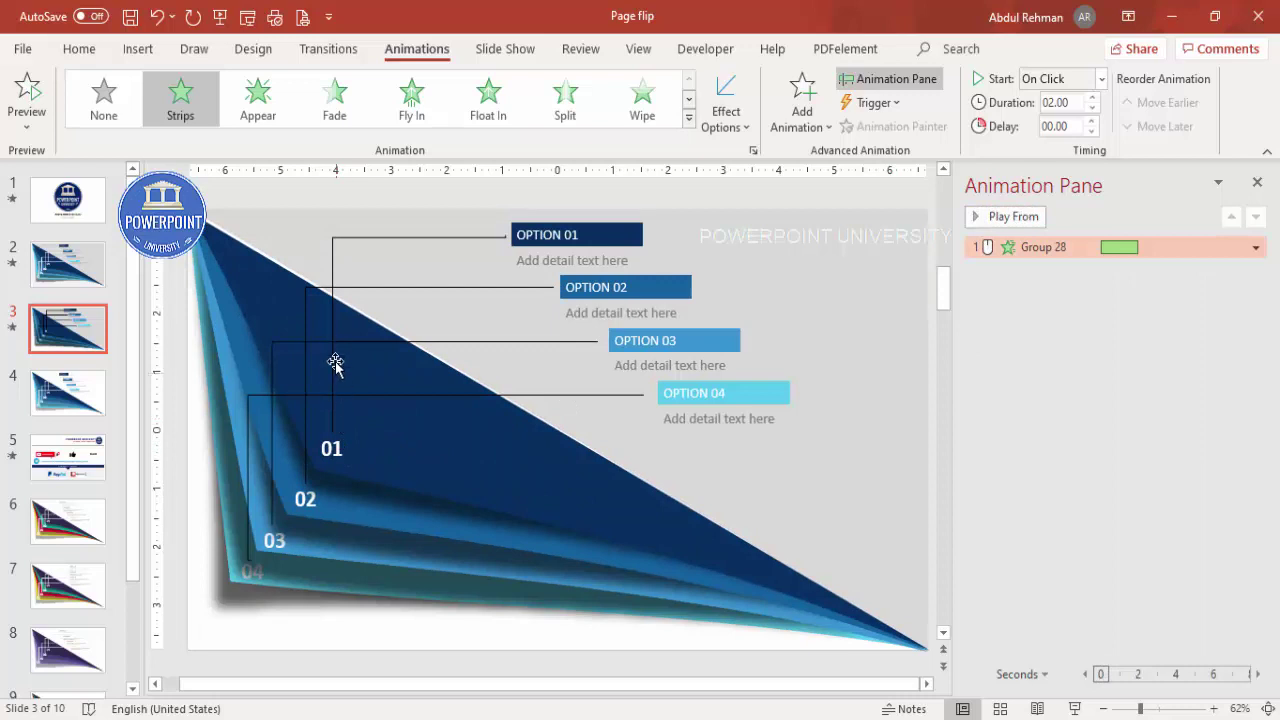
left_click(332, 320)
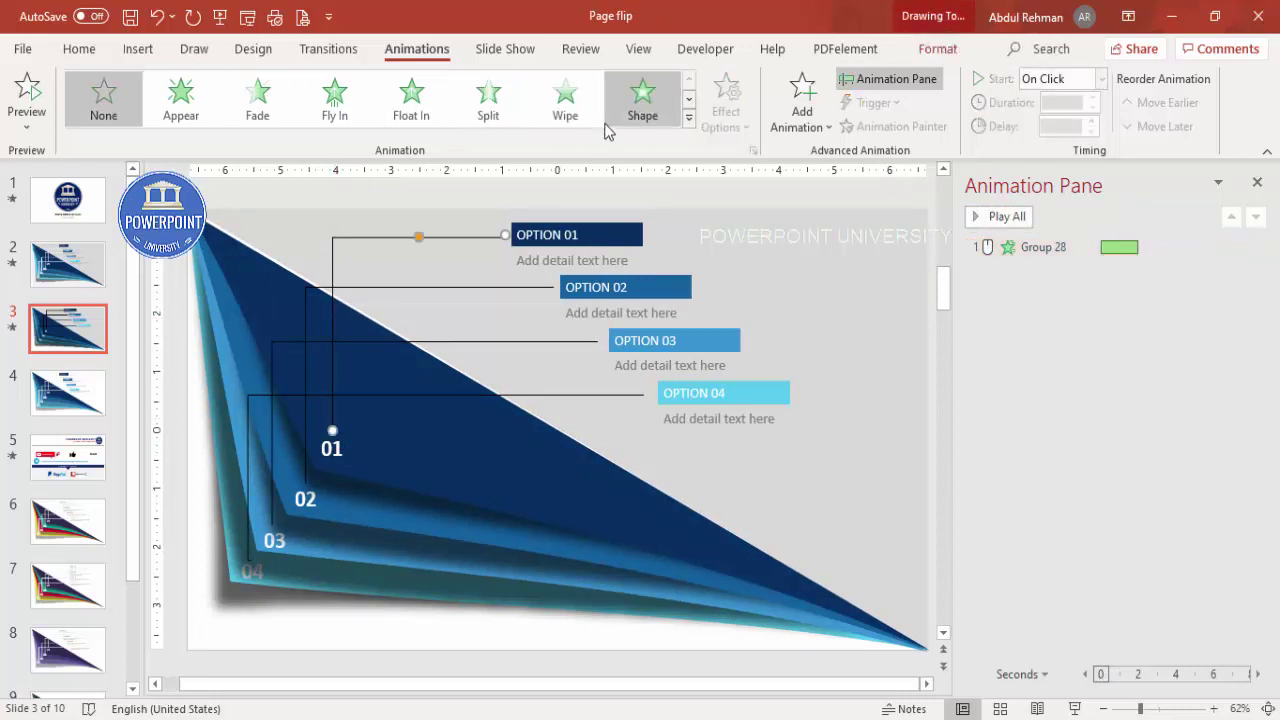
Step: Give the OPTION 01 connector a Wipe entrance starting After Previous
left_click(577, 103)
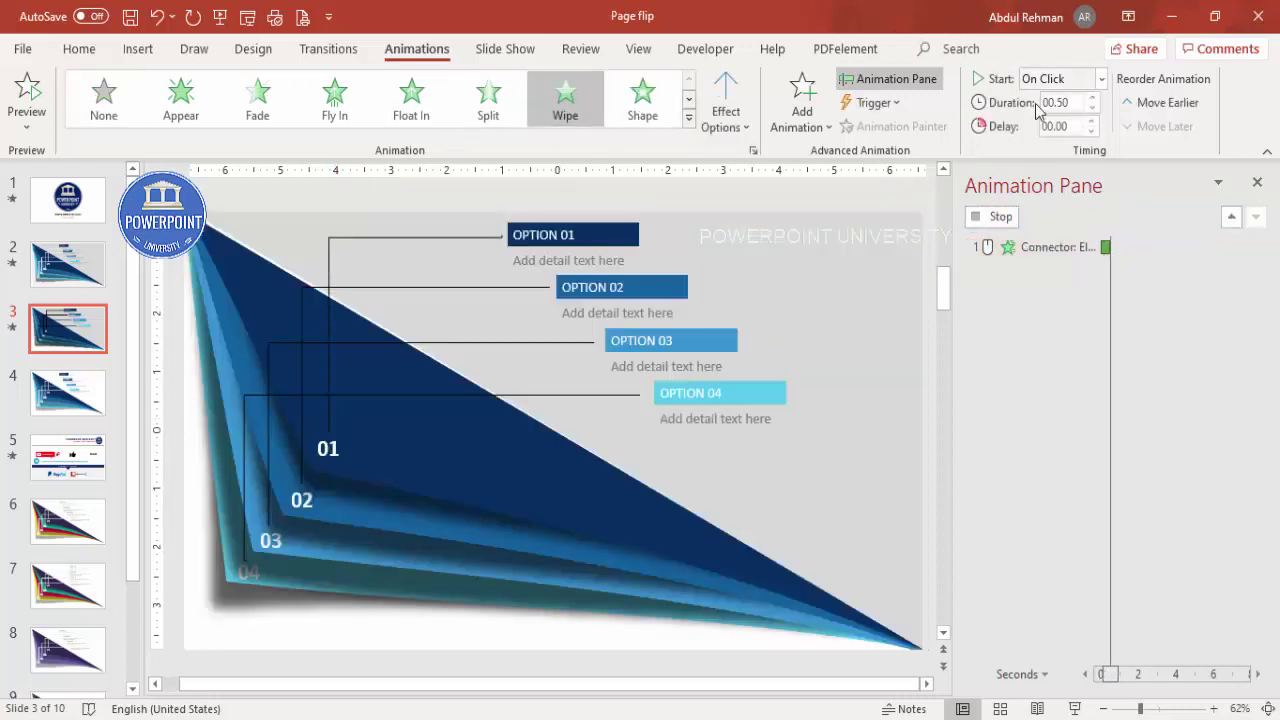
left_click(1100, 80)
left_click(1064, 147)
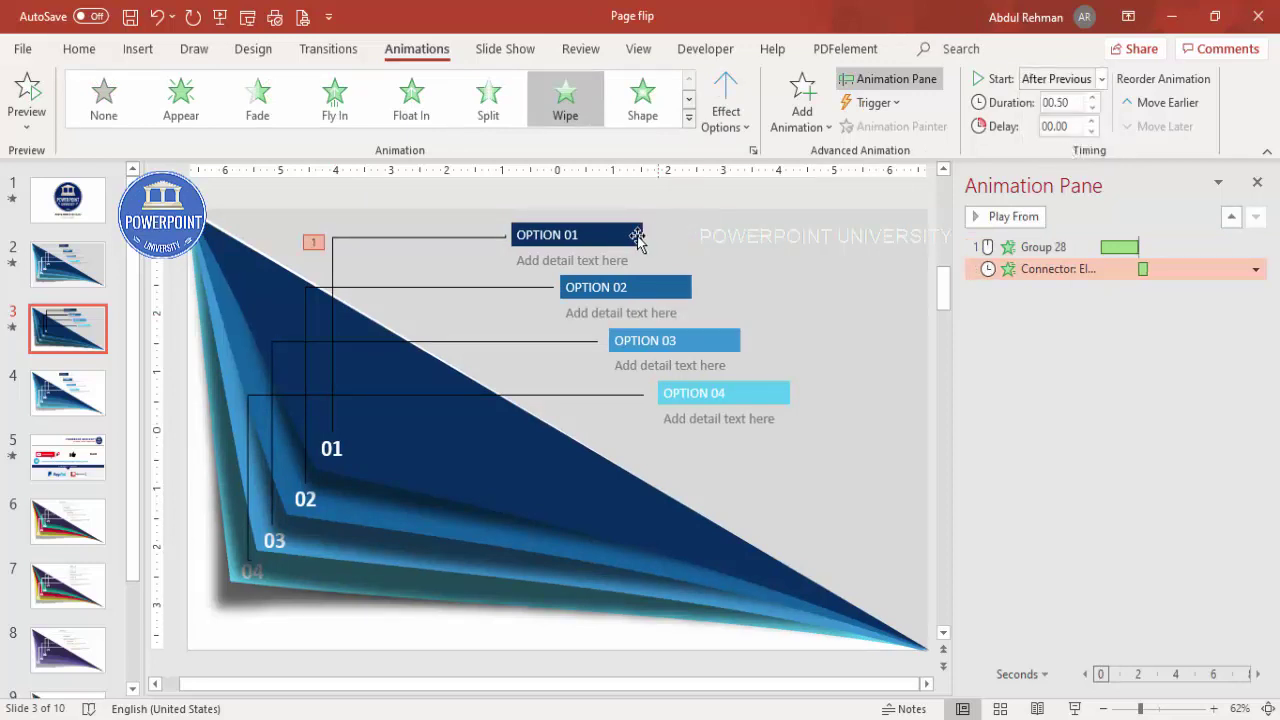
Step: Give the OPTION 01 label a From Bottom Wipe entrance starting After Previous
left_click(637, 240)
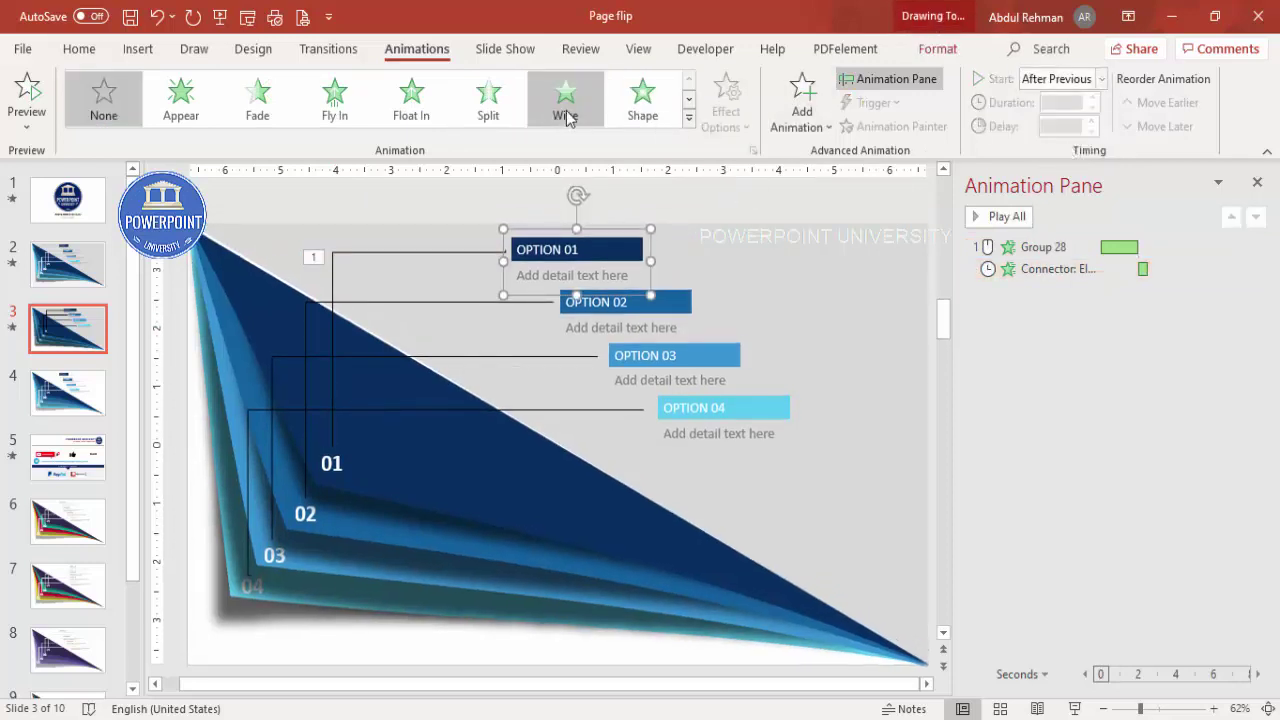
left_click(566, 115)
left_click(726, 117)
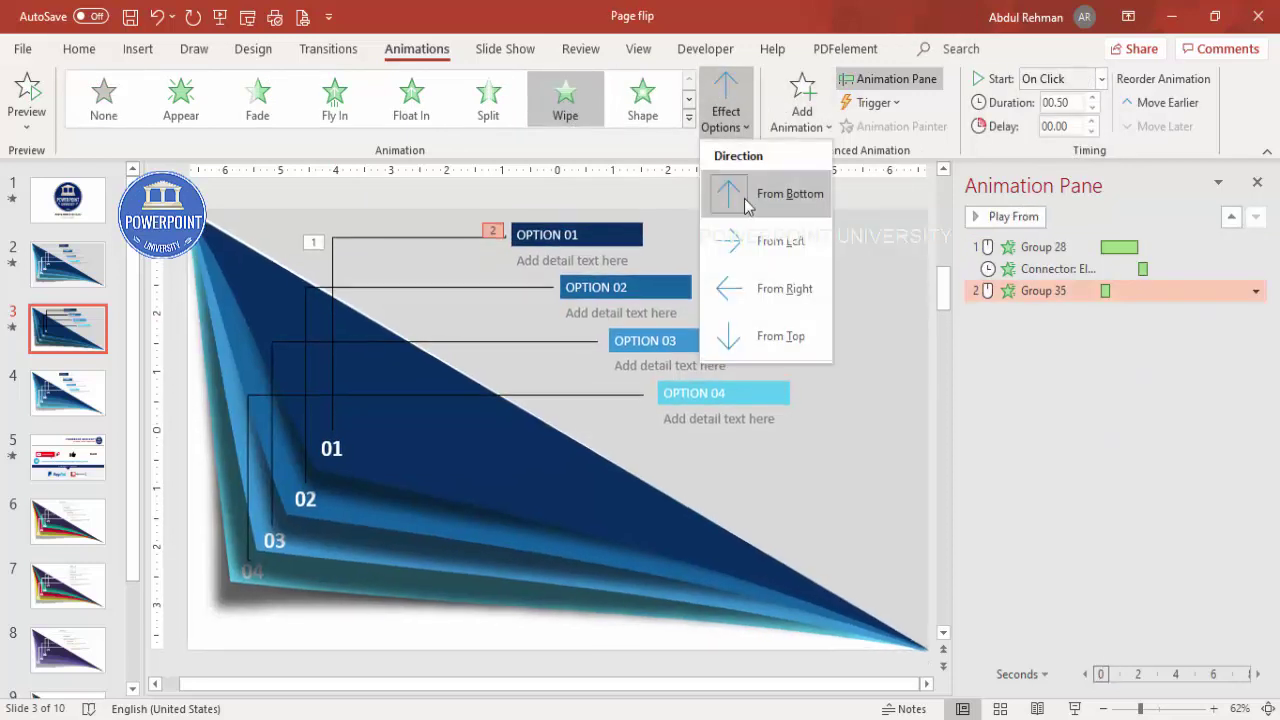
left_click(745, 196)
left_click(1100, 79)
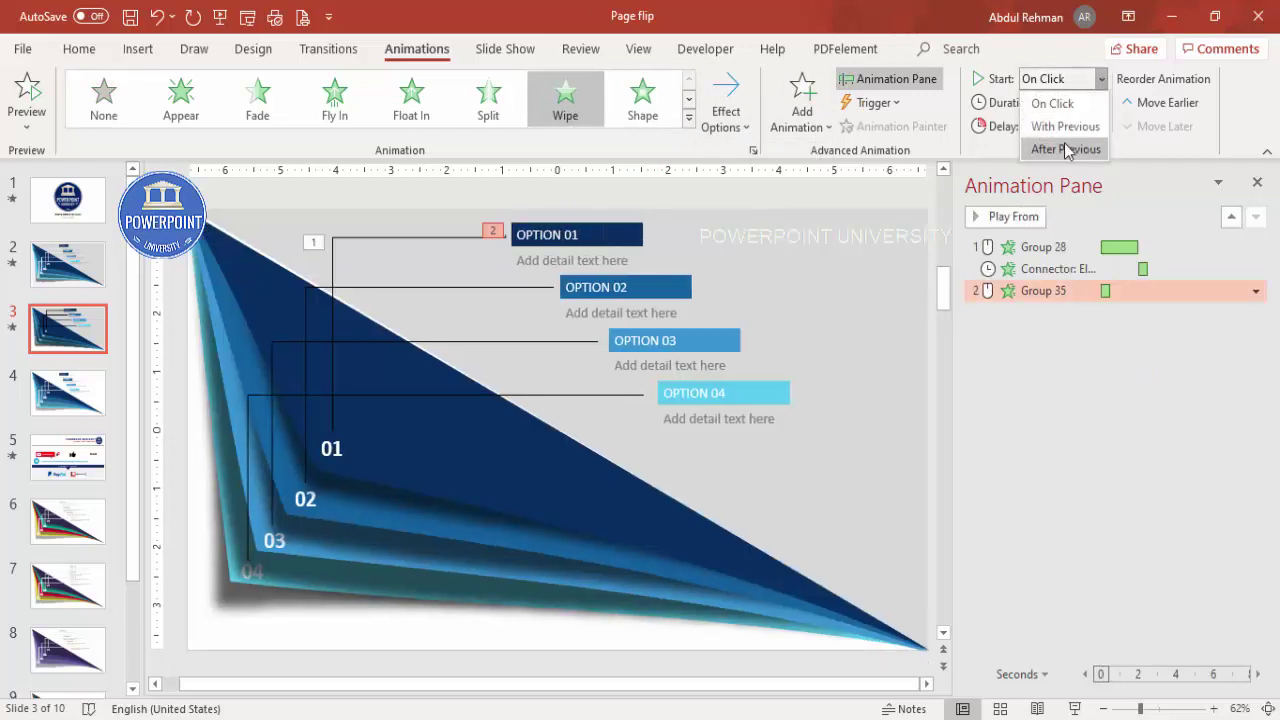
left_click(1066, 149)
Step: Preview the animations and copy the Strips animation onto Group 29 with Animation Painter
left_click(1058, 376)
left_click(1000, 216)
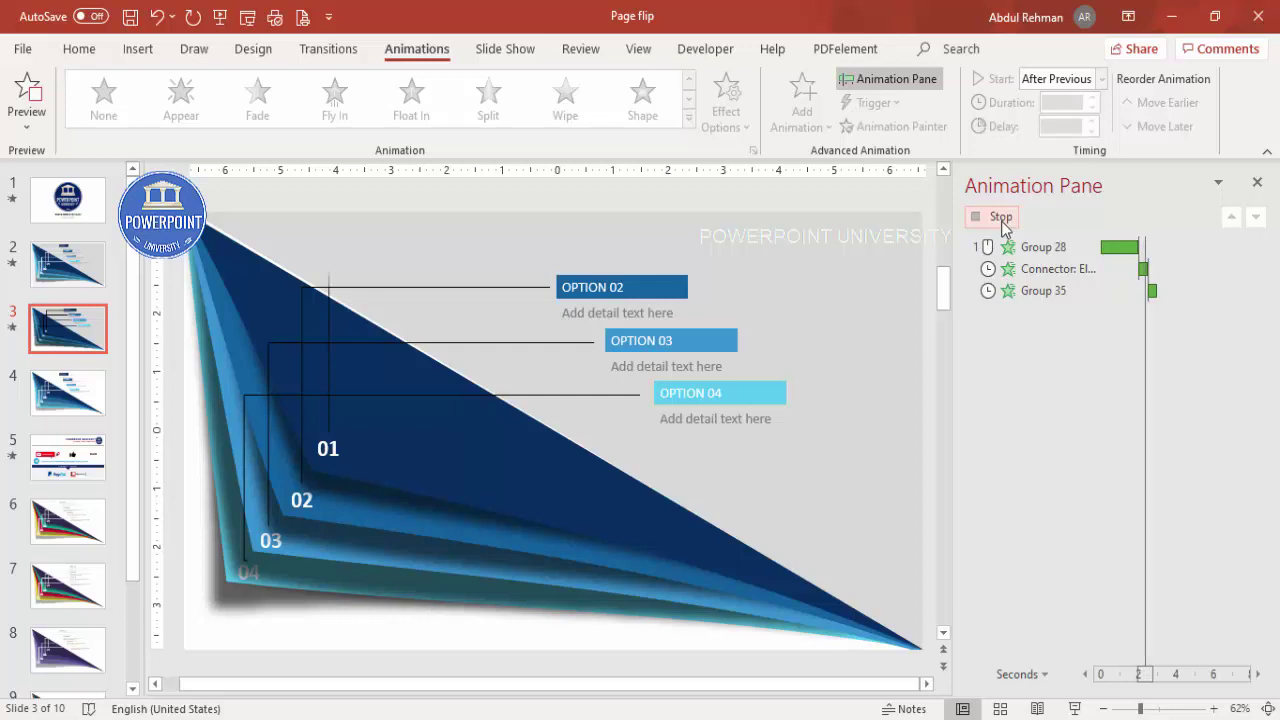
left_click(508, 458)
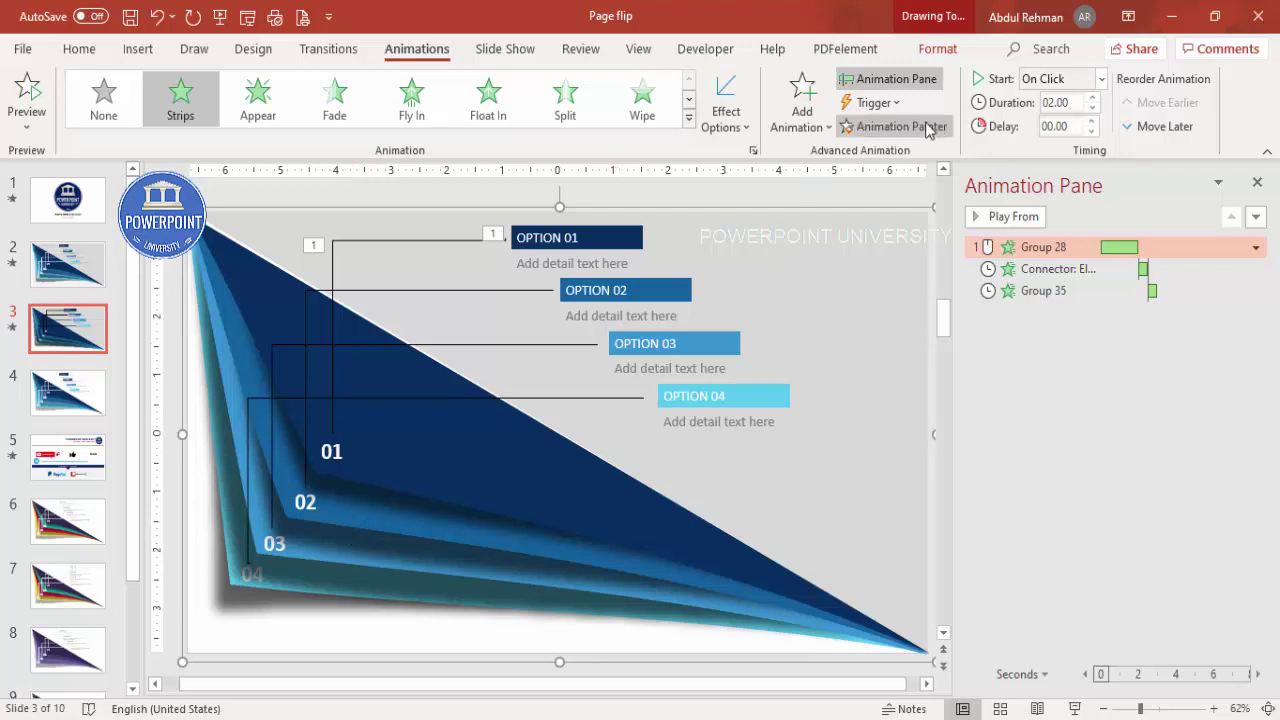
left_click(377, 529)
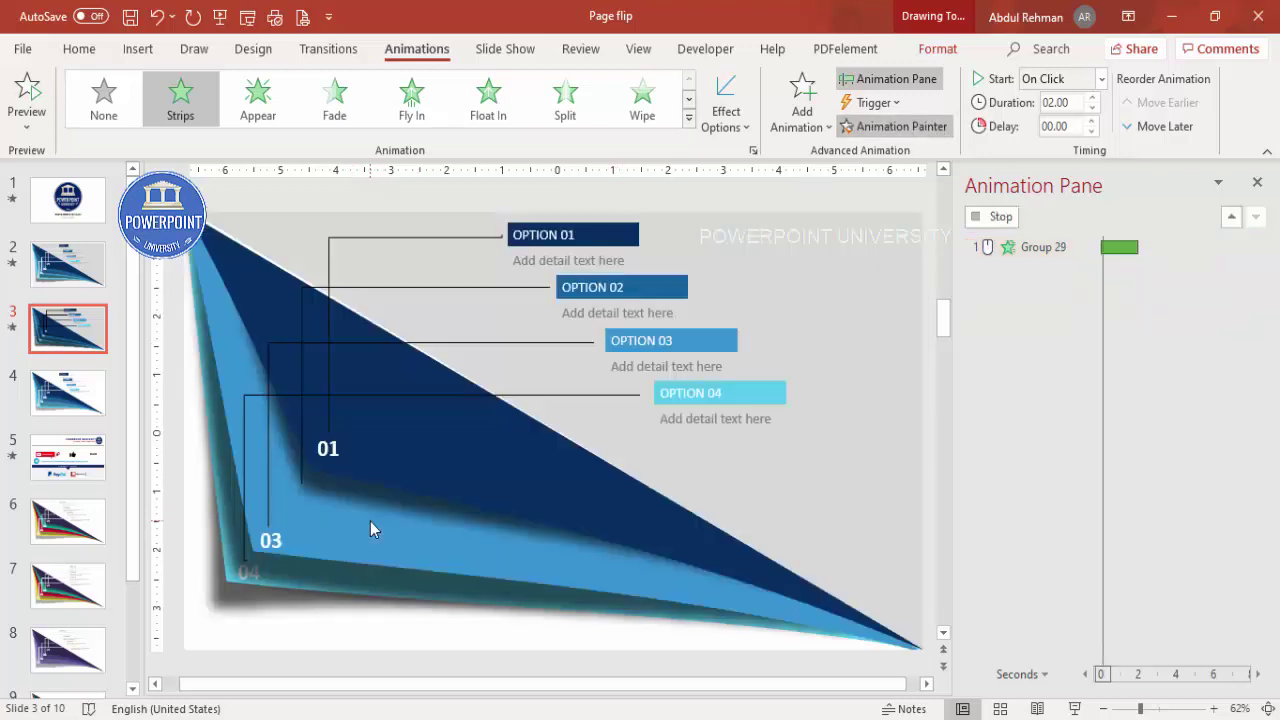